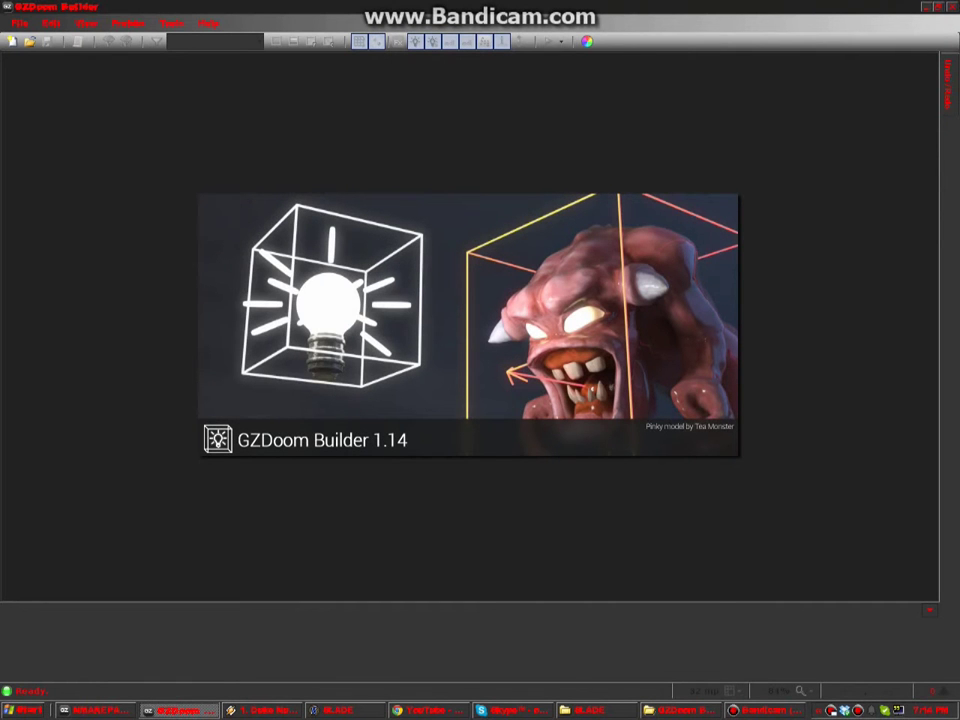
- Create a new map MAP01 with the Zandronum: Doom (Hexen format) game configuration
left_click(20, 23)
left_click(42, 39)
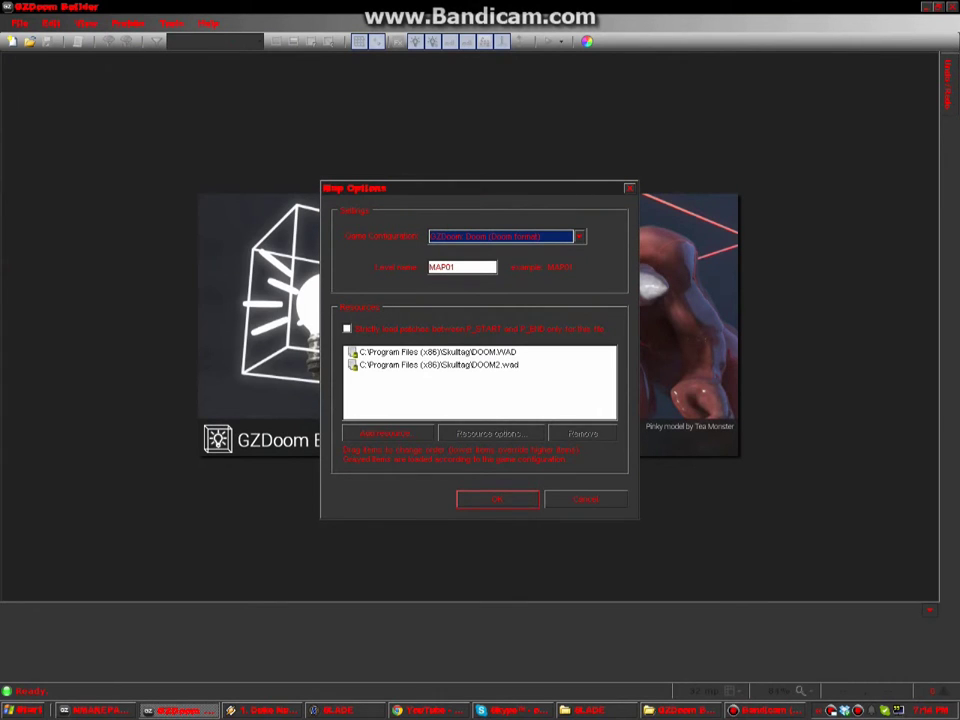
left_click(580, 237)
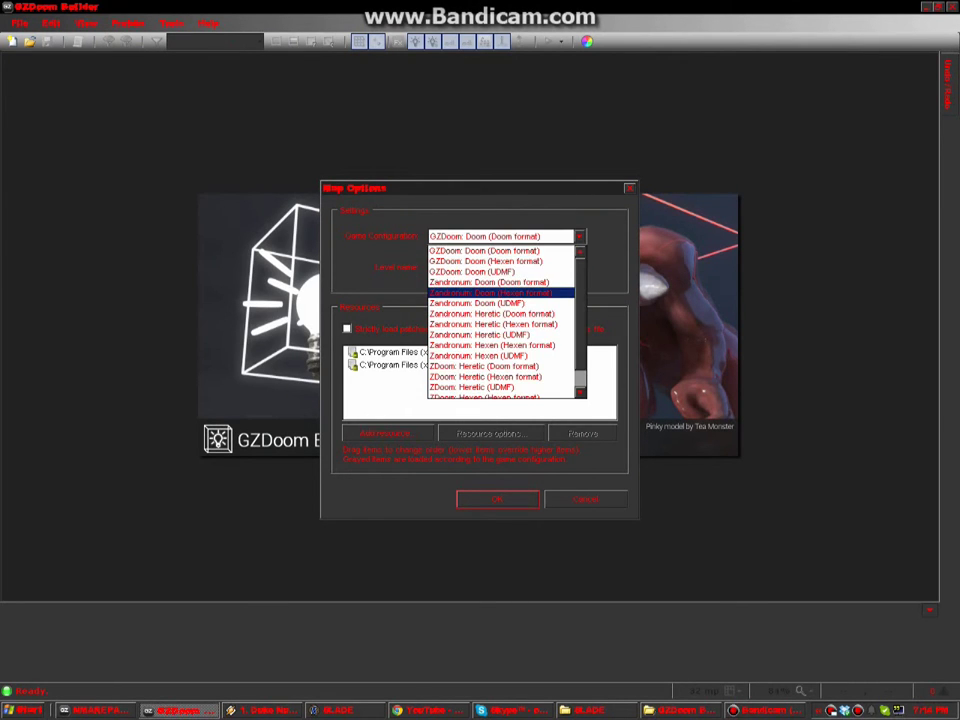
key("Return")
key("Return")
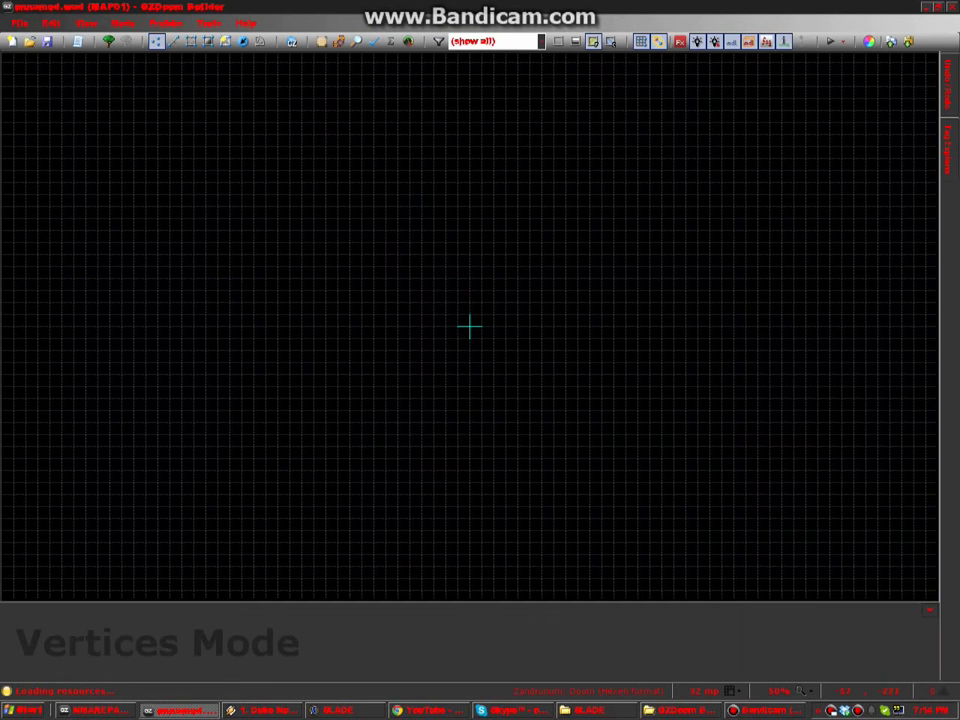
- Draw a closed octagonal room with 448-unit straight sides and about 181-unit diagonal corners on the 32 mp grid
key("ctrl+d")
key("Escape")
key("d")
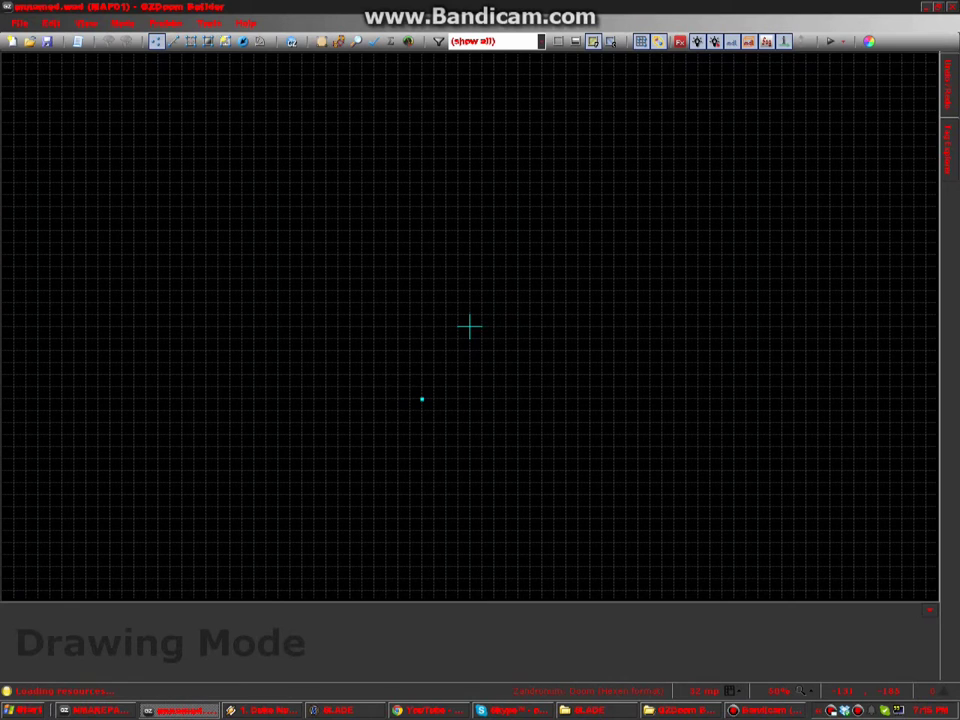
left_click(421, 399)
left_click(591, 399)
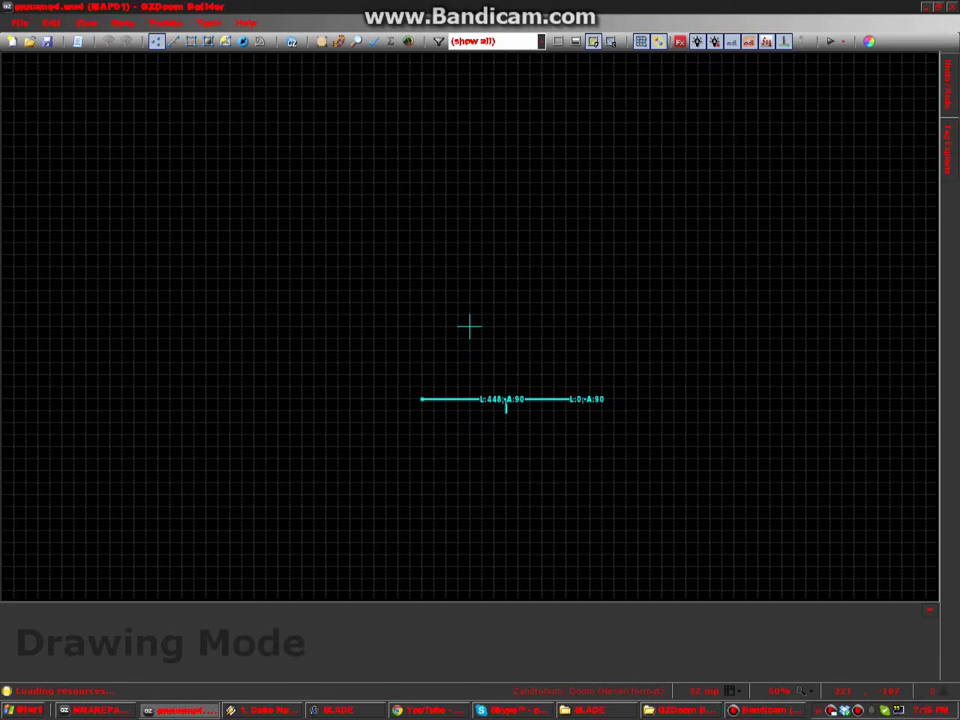
left_click(638, 352)
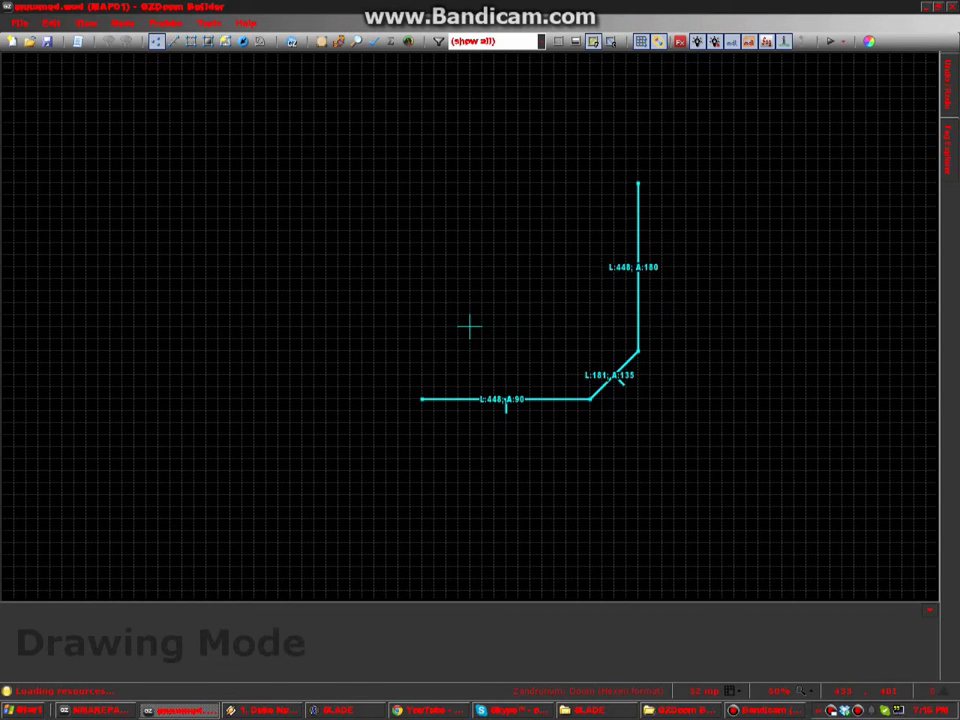
left_click(638, 182)
left_click(591, 135)
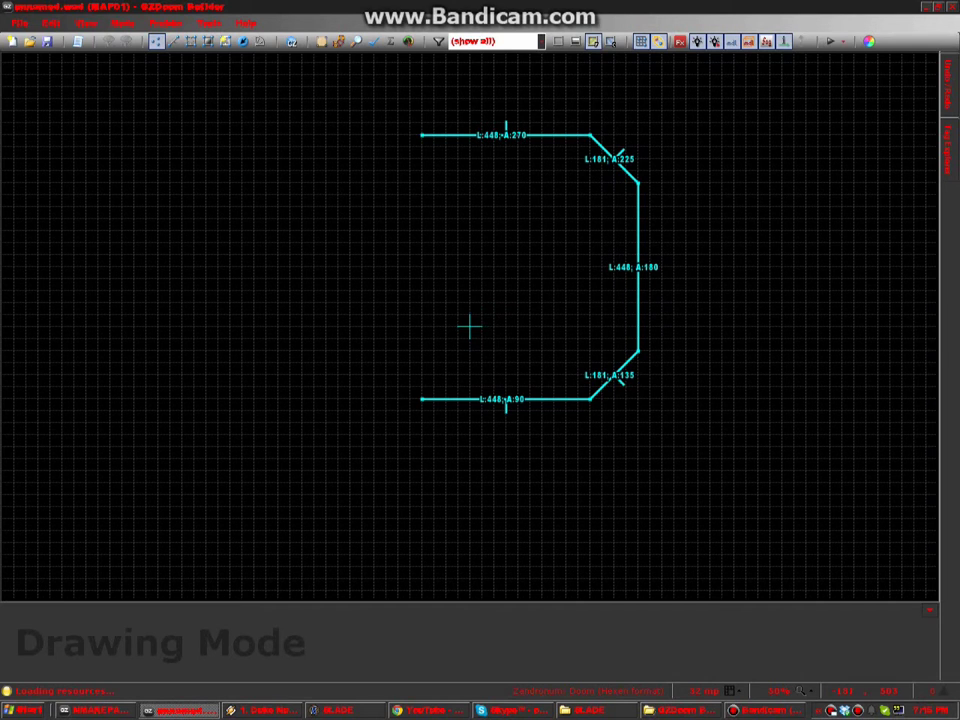
left_click(421, 135)
left_click(374, 182)
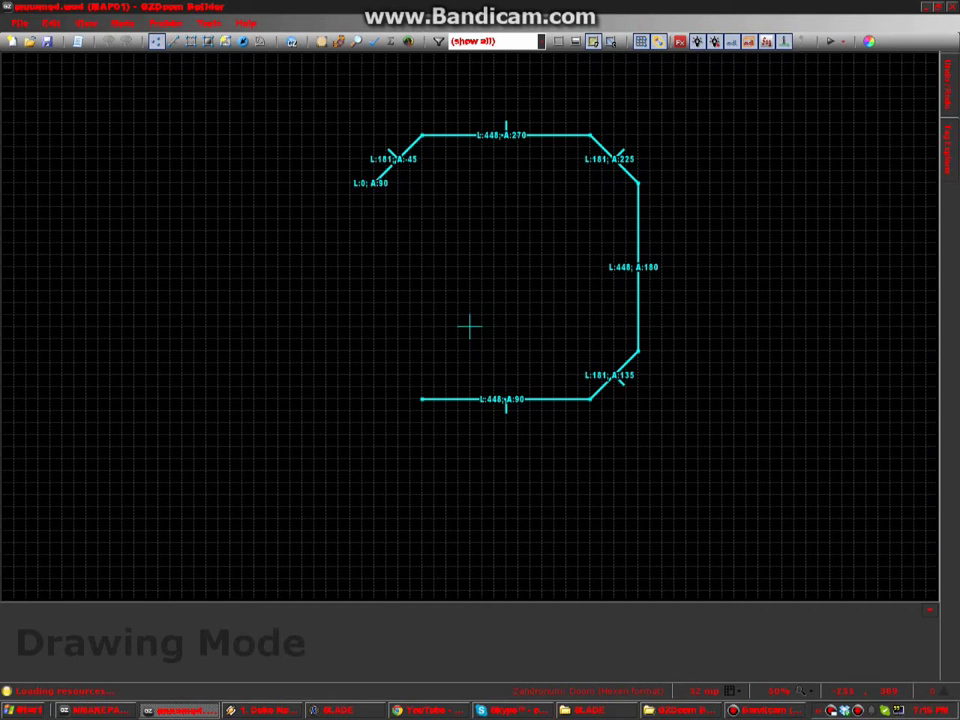
left_click(374, 350)
left_click(421, 398)
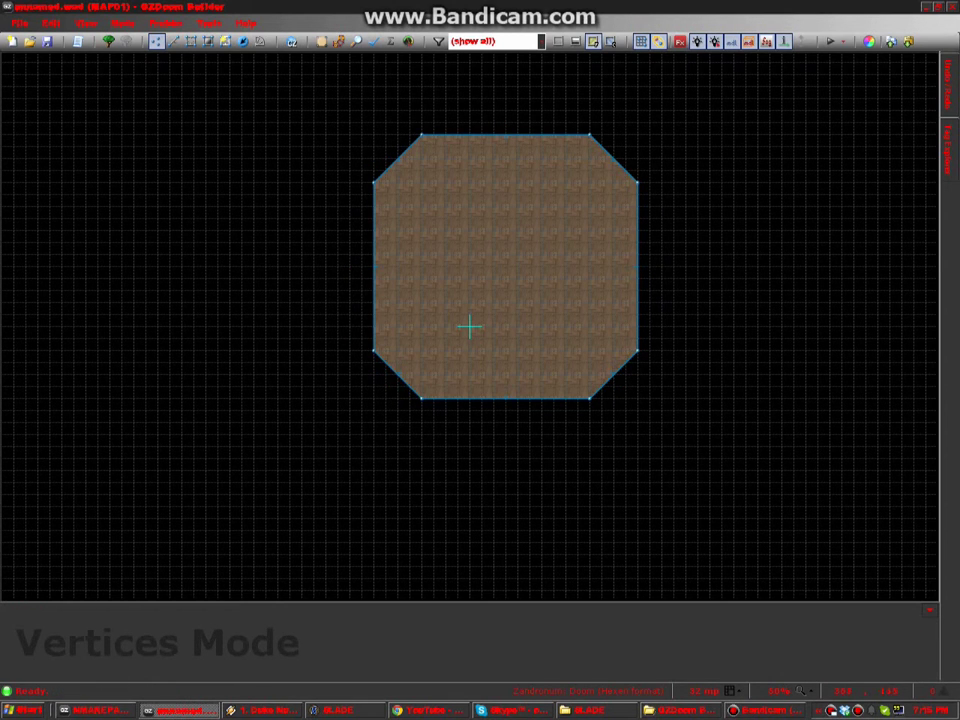
- In the 3D view, apply the N_GRAY01 texture to the facing wall and flood-fill it across the room's walls
key("q")
middle_click(469, 326)
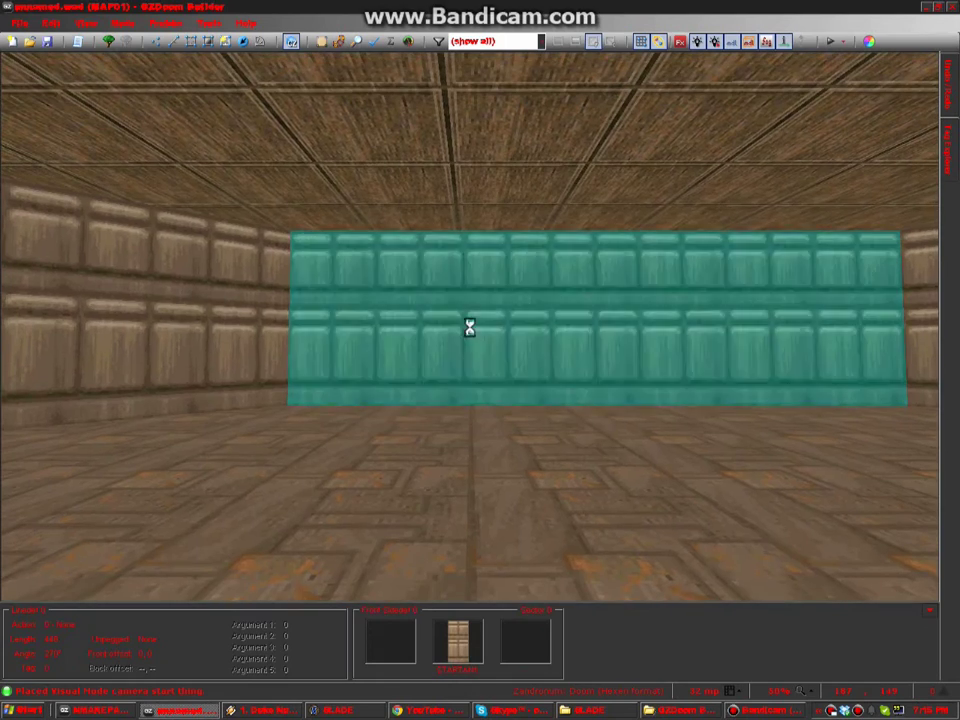
scroll(555, 345, "down", 10)
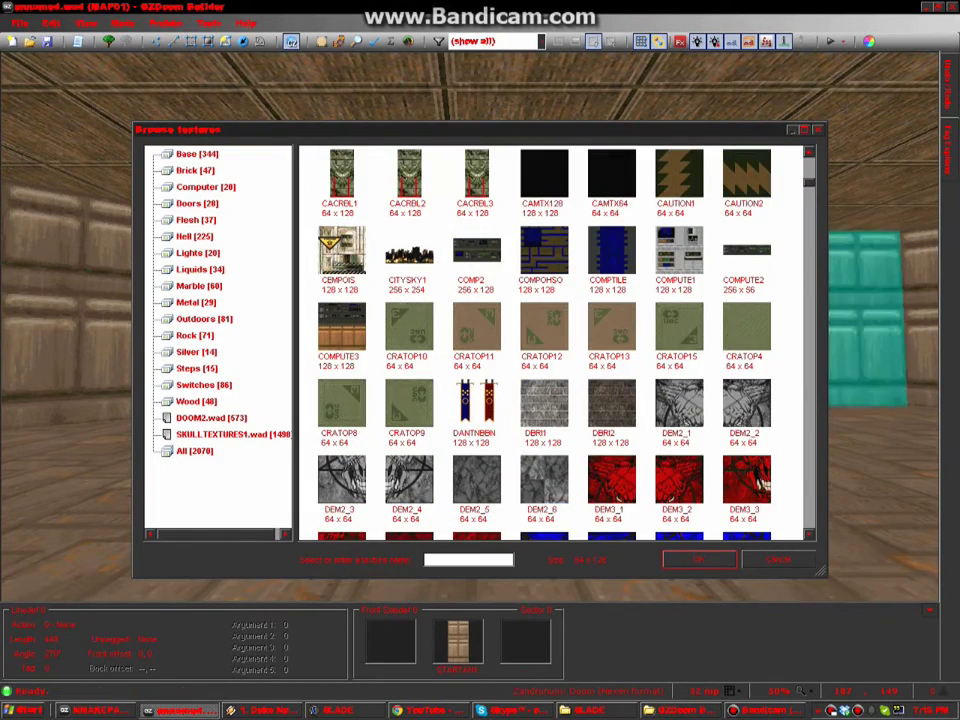
scroll(548, 250, "down", 4)
scroll(549, 243, "down", 15)
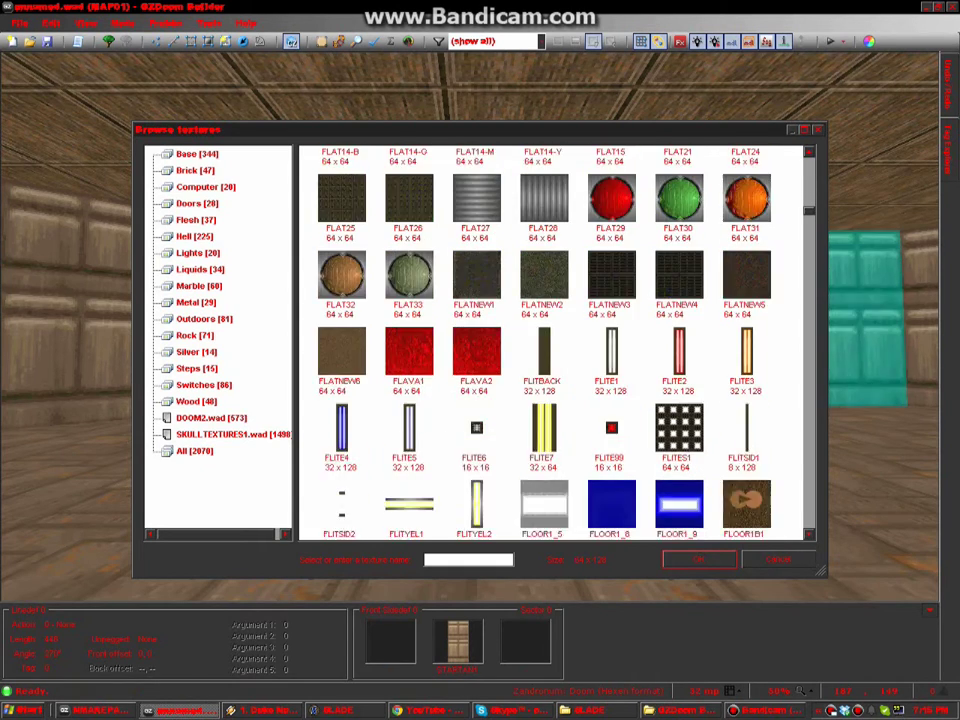
key("n")
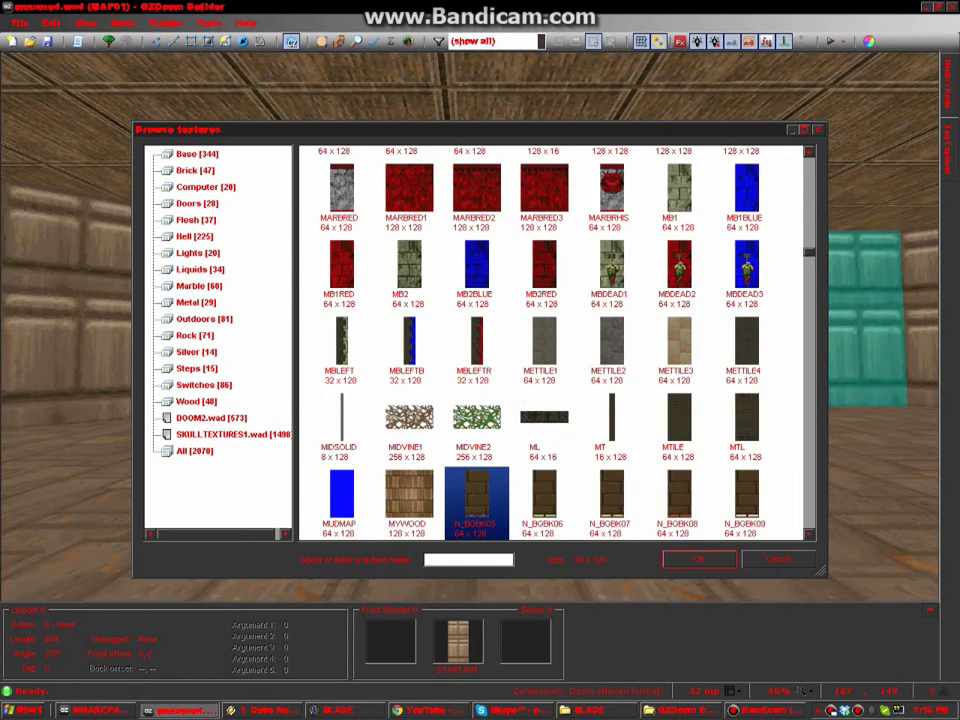
scroll(476, 500, "down", 2)
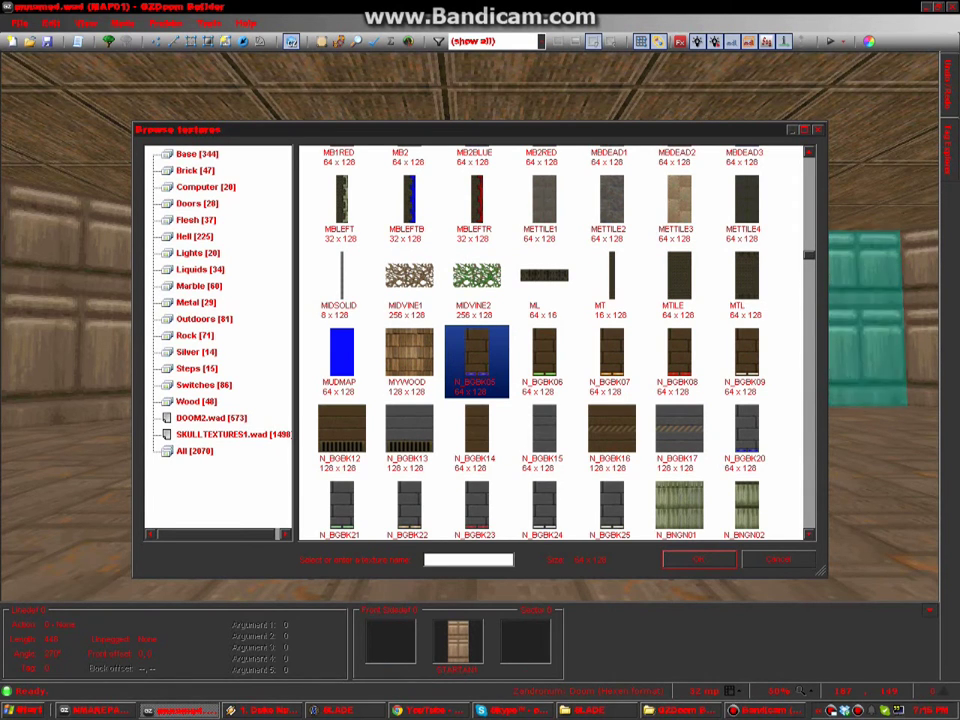
scroll(556, 343, "down", 8)
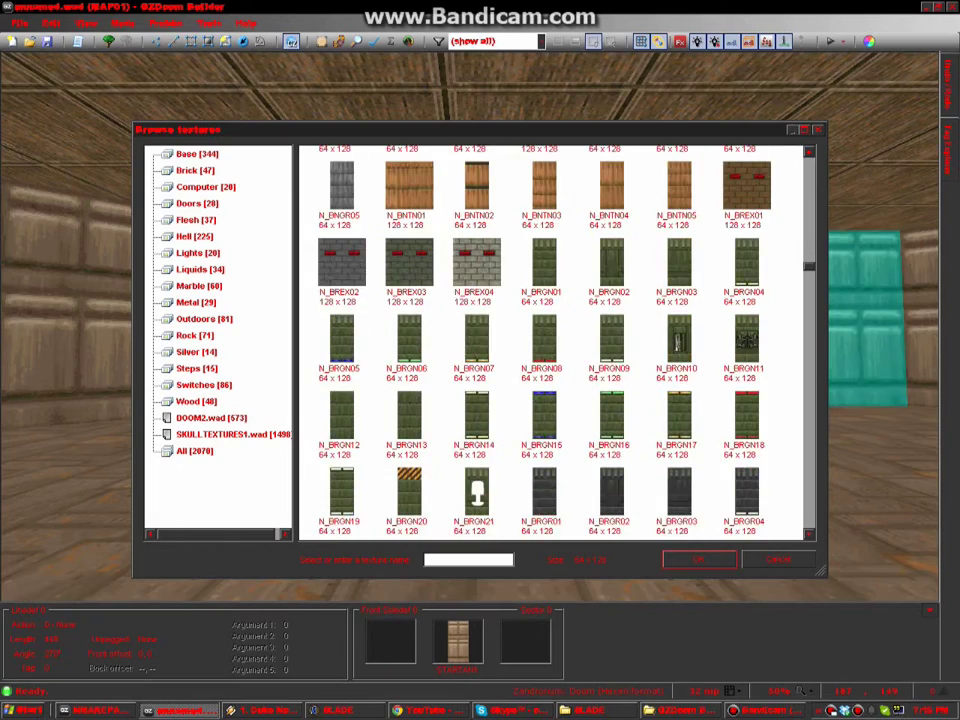
scroll(556, 343, "up", 4)
scroll(556, 343, "down", 10)
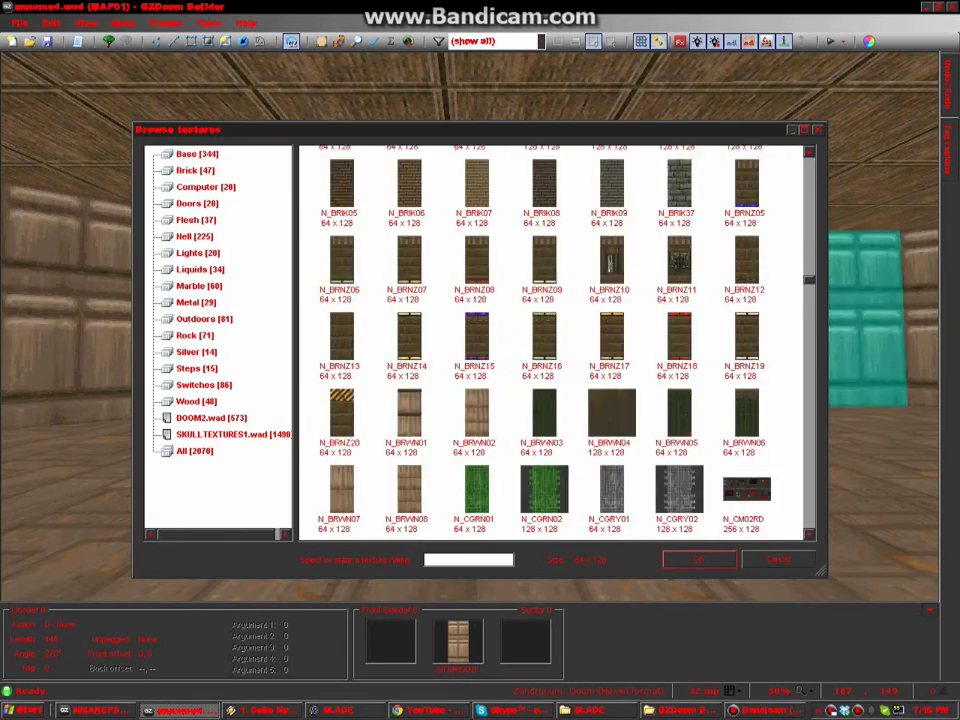
scroll(556, 343, "down", 6)
scroll(556, 343, "up", 3)
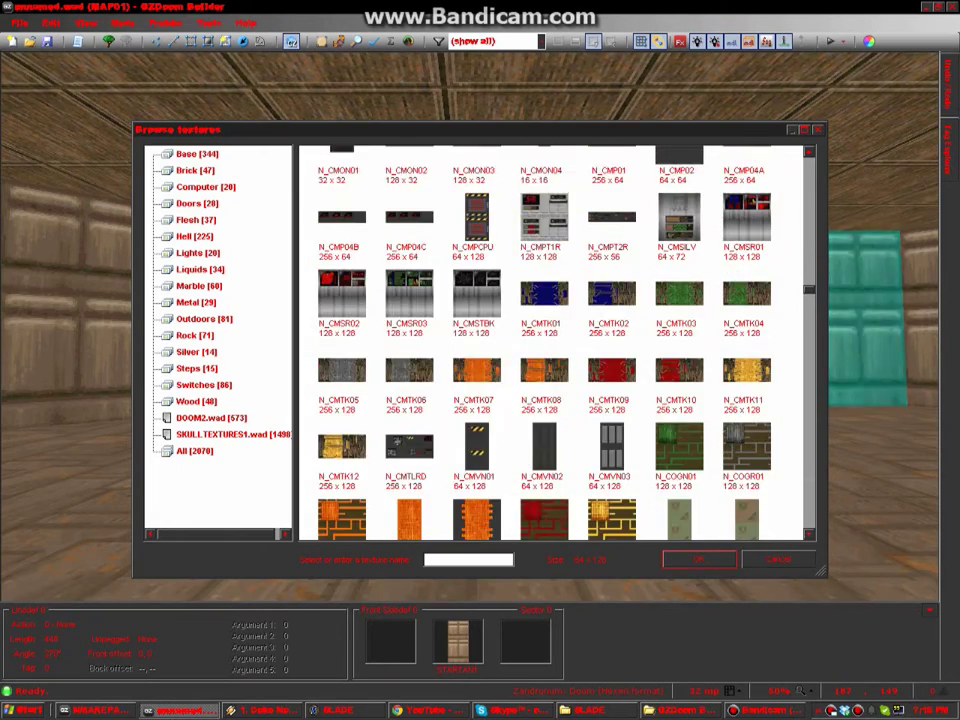
scroll(556, 343, "down", 14)
scroll(556, 343, "up", 1)
left_click(679, 410)
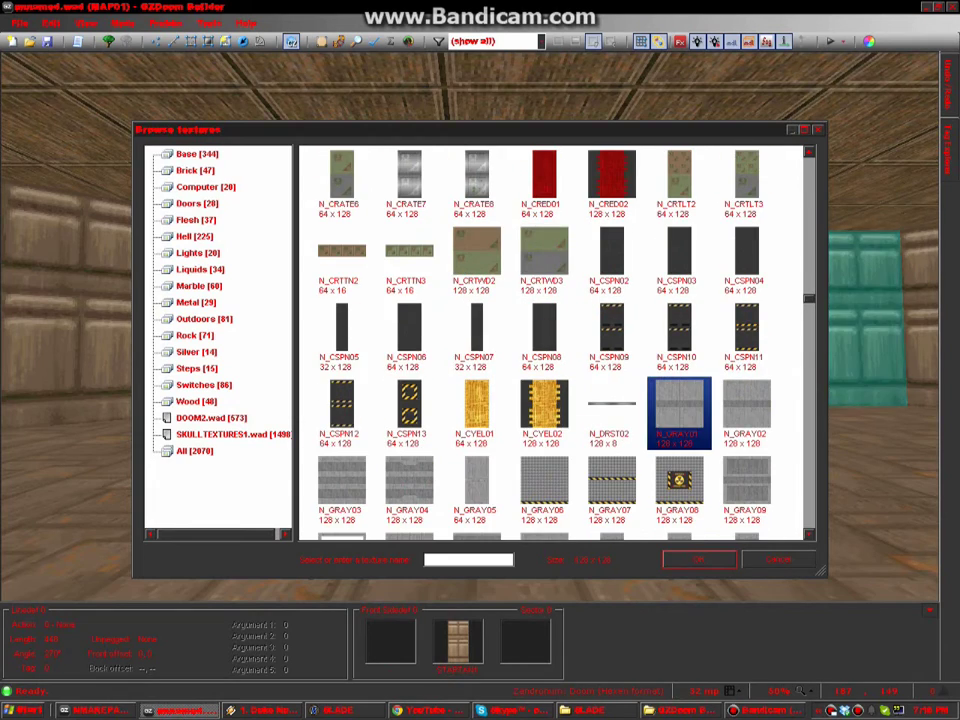
double_click(679, 410)
key("ctrl+z")
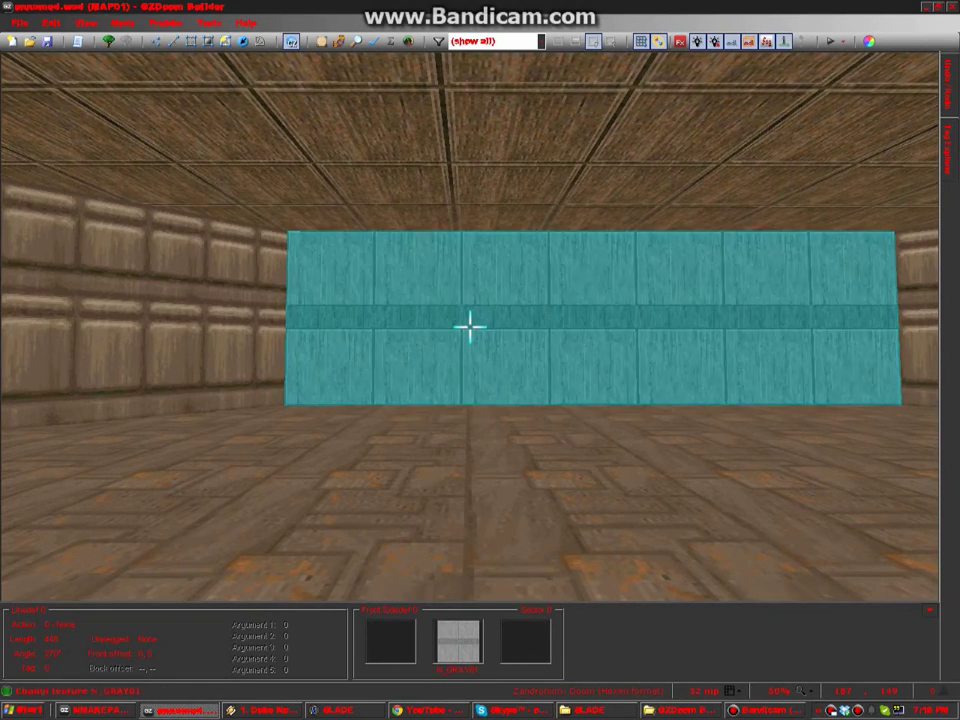
key("ctrl+shift+v")
- Set the room's floor to the red FLAT15 texture from SKULLTEXTURES1.wad
middle_click(469, 328)
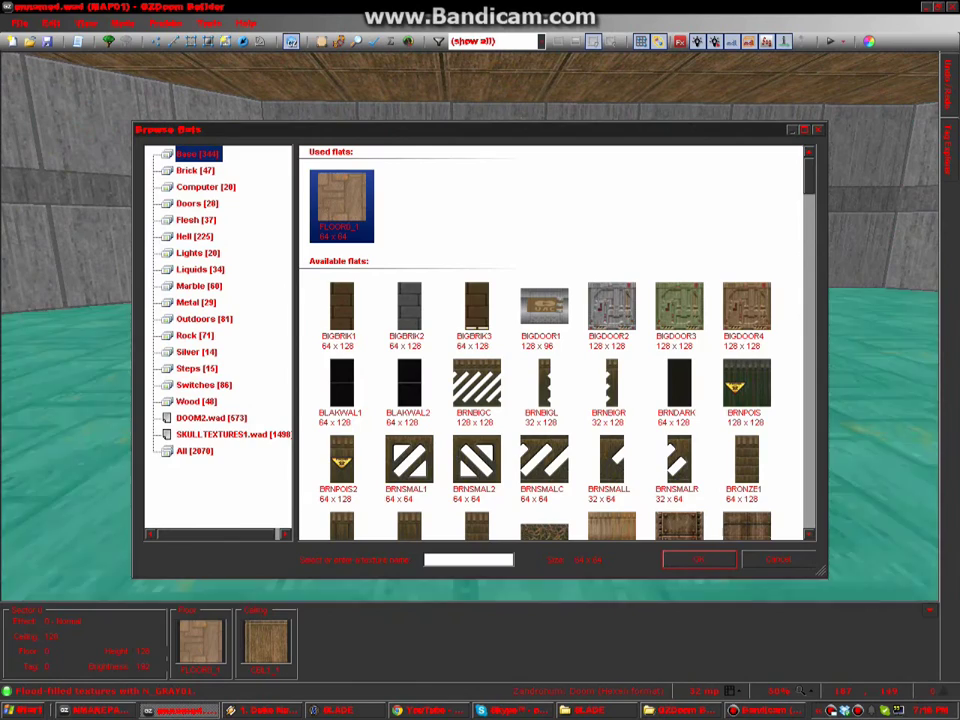
left_click(233, 435)
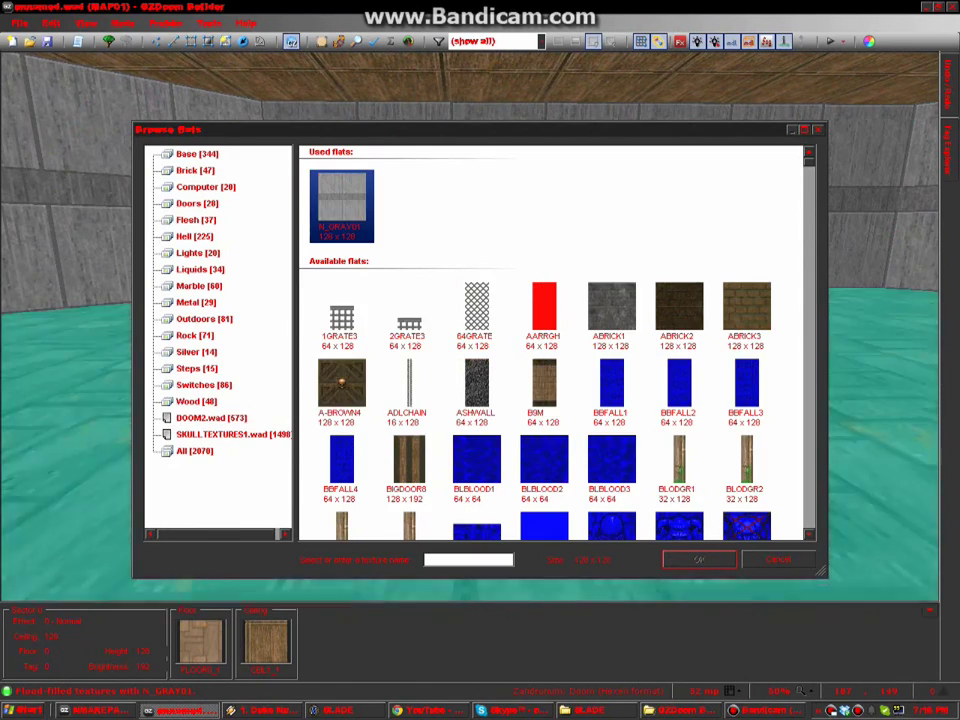
scroll(556, 343, "down", 4)
scroll(556, 343, "down", 11)
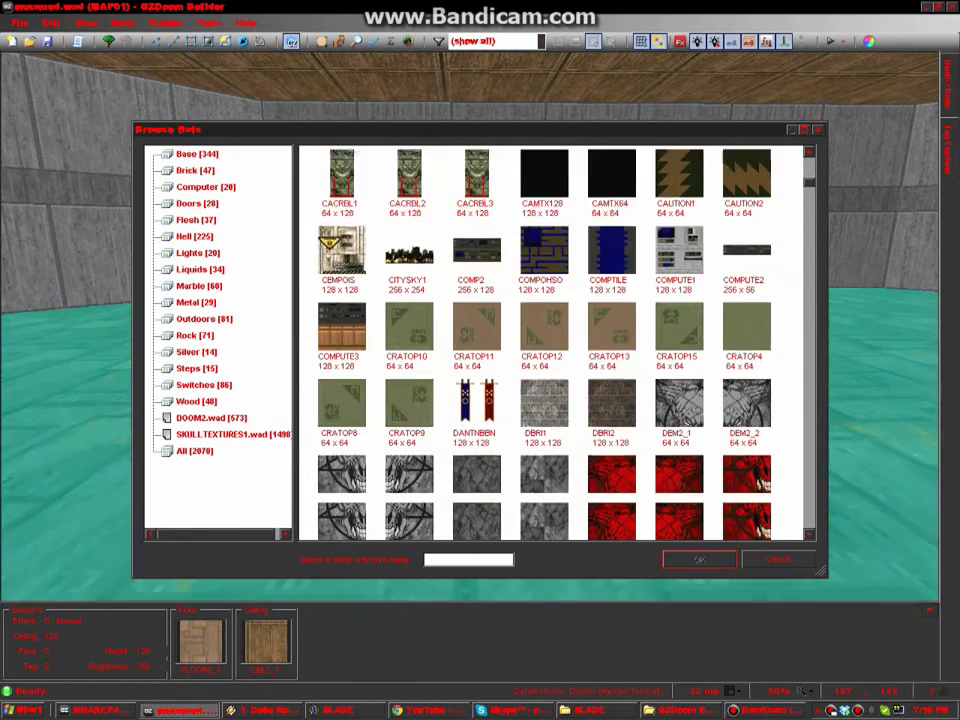
scroll(556, 343, "down", 7)
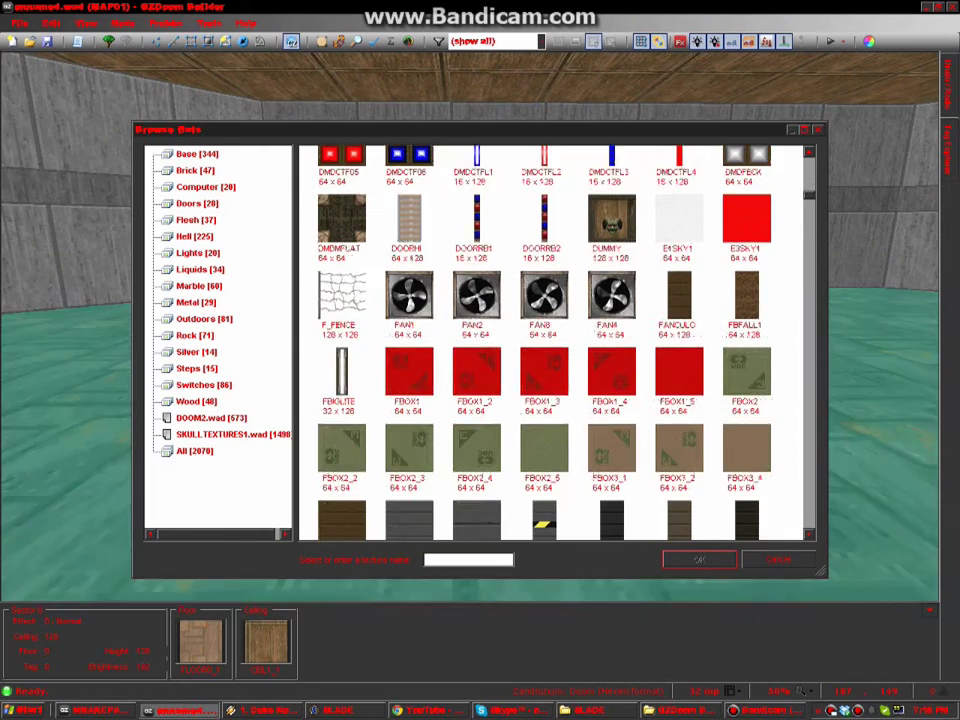
scroll(556, 343, "down", 3)
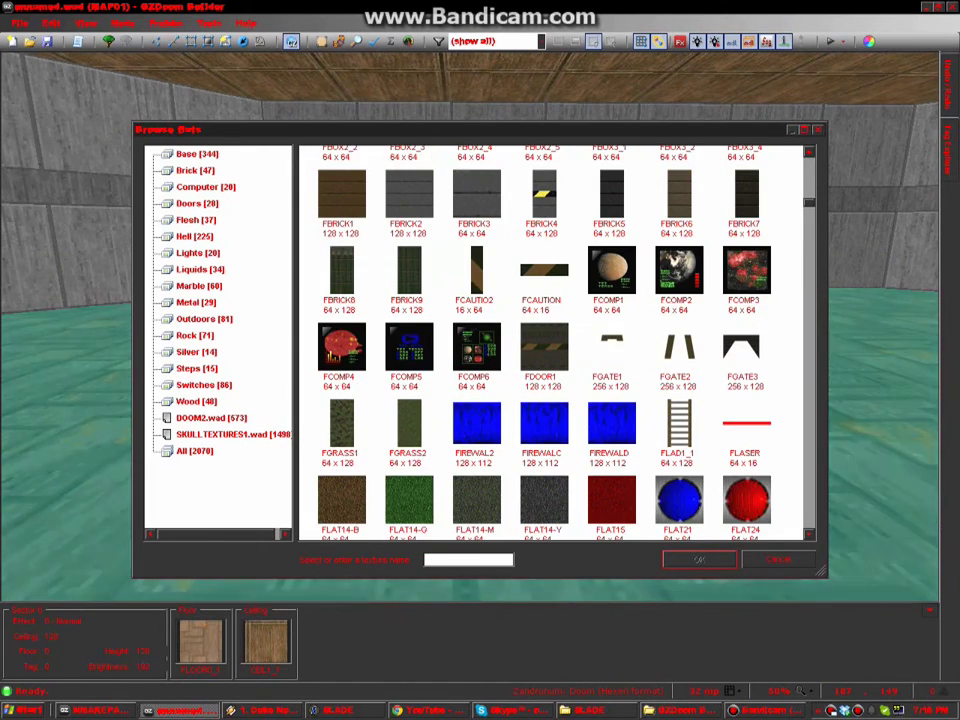
left_click(612, 502)
key("Return")
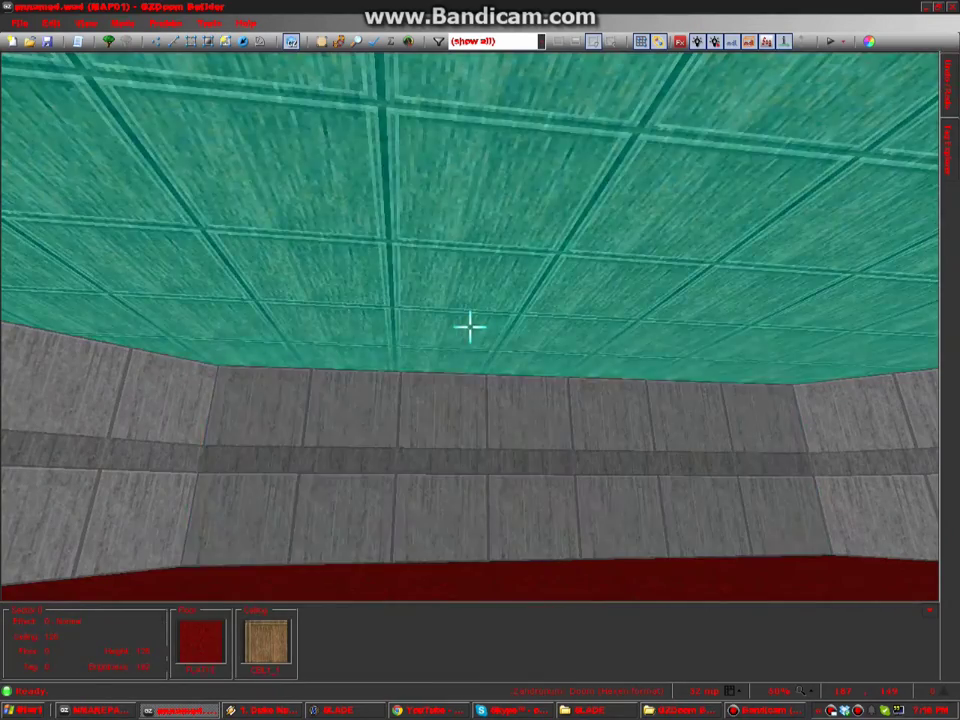
- Set the room's ceiling to the blue square-light grid texture from SKULLTEXTURES1.wad
middle_click(470, 327)
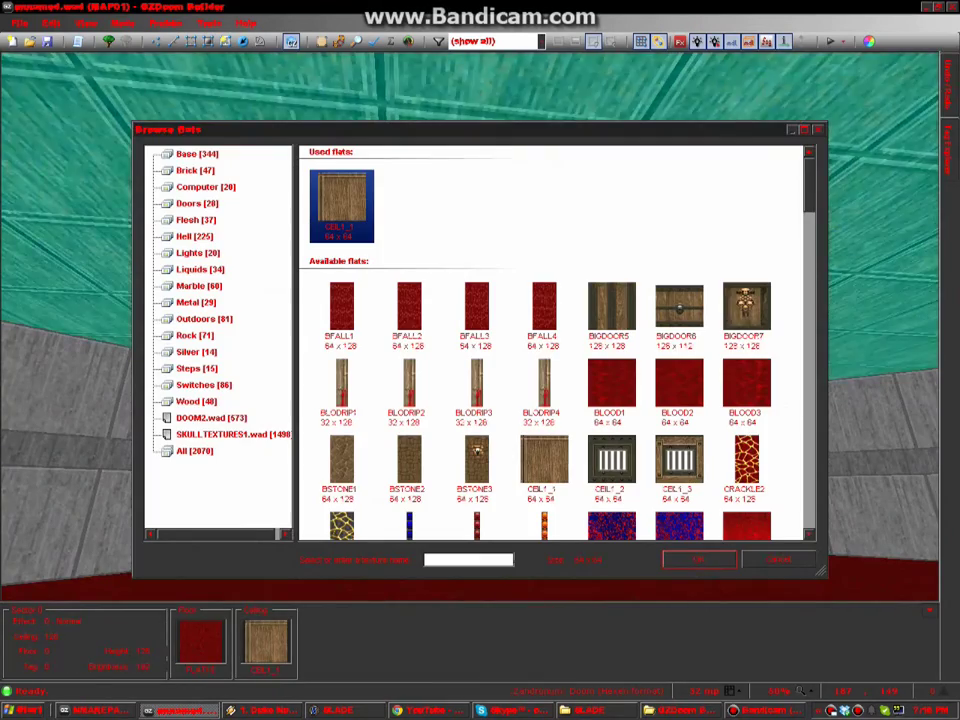
left_click(232, 435)
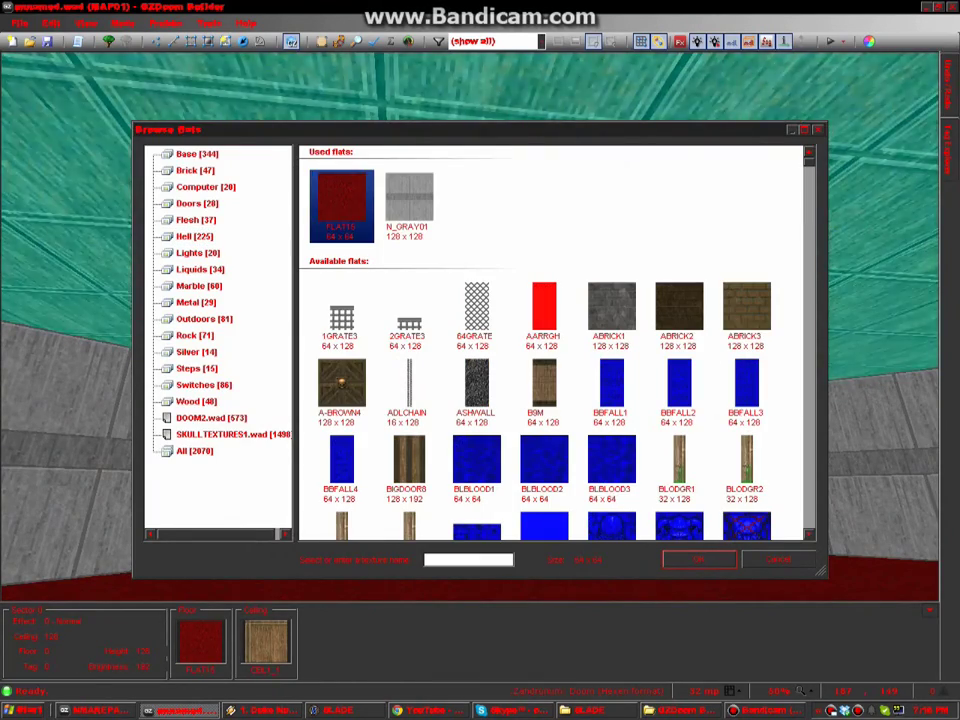
scroll(555, 345, "down", 3)
scroll(555, 345, "down", 3)
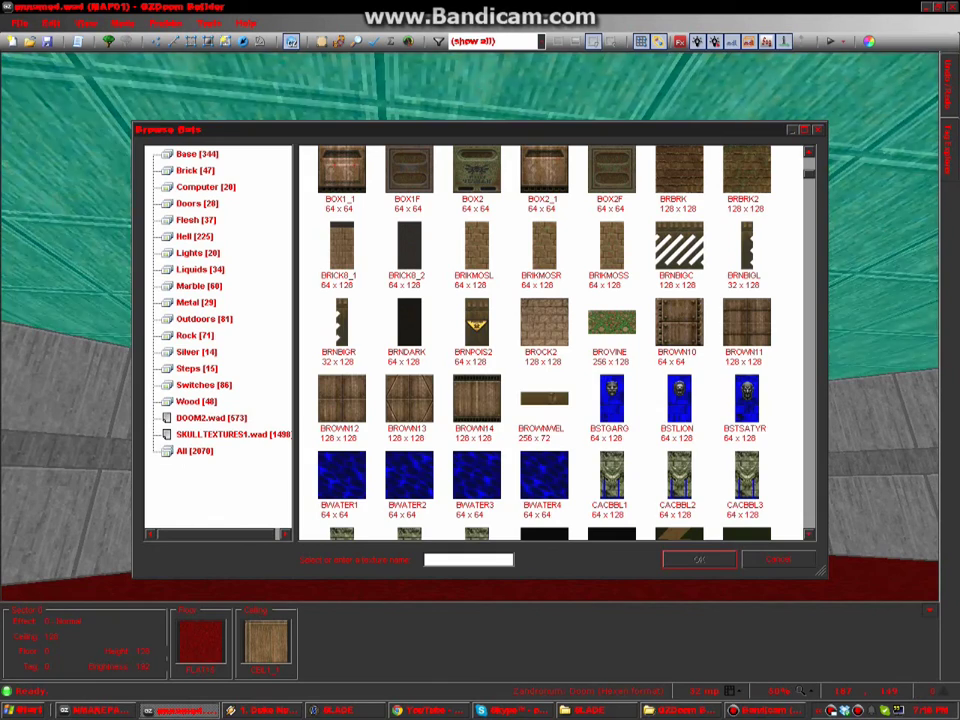
scroll(555, 345, "down", 3)
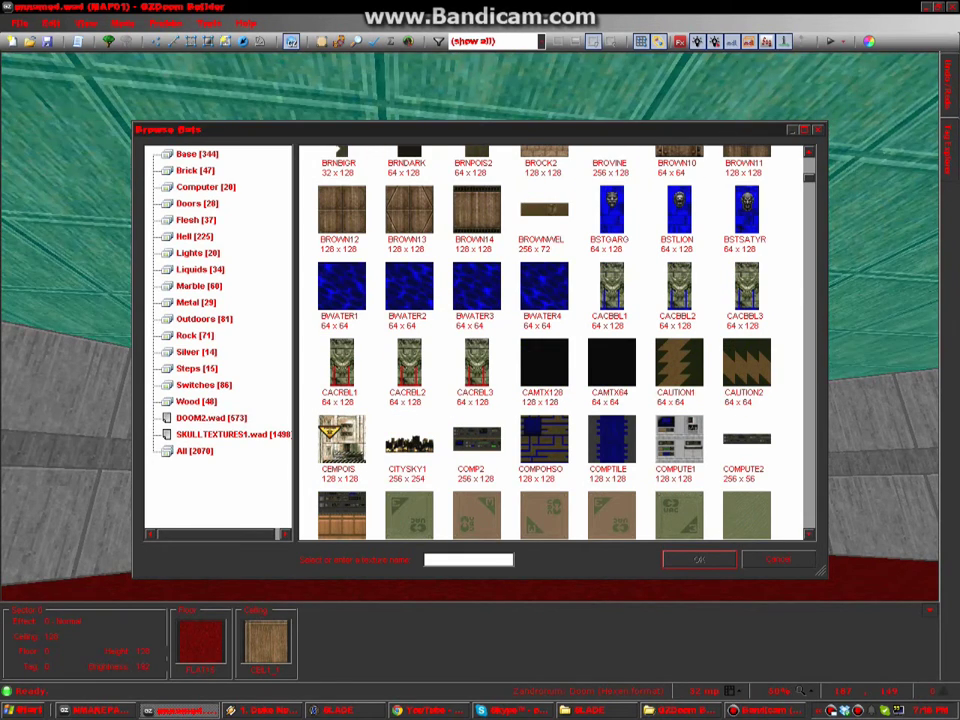
scroll(555, 345, "down", 5)
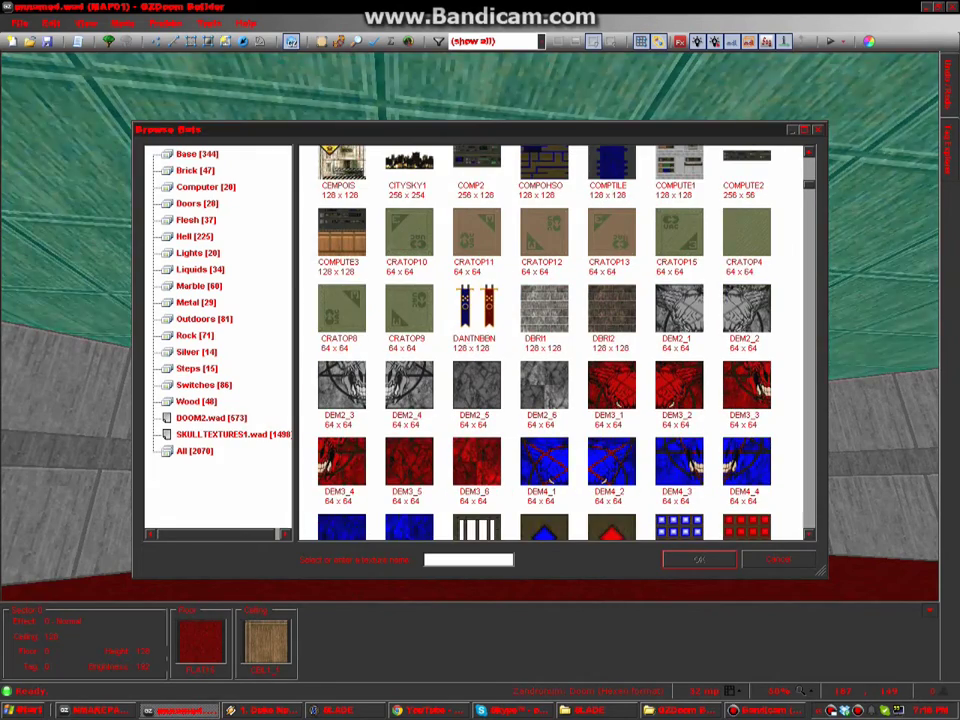
scroll(555, 345, "down", 3)
double_click(679, 400)
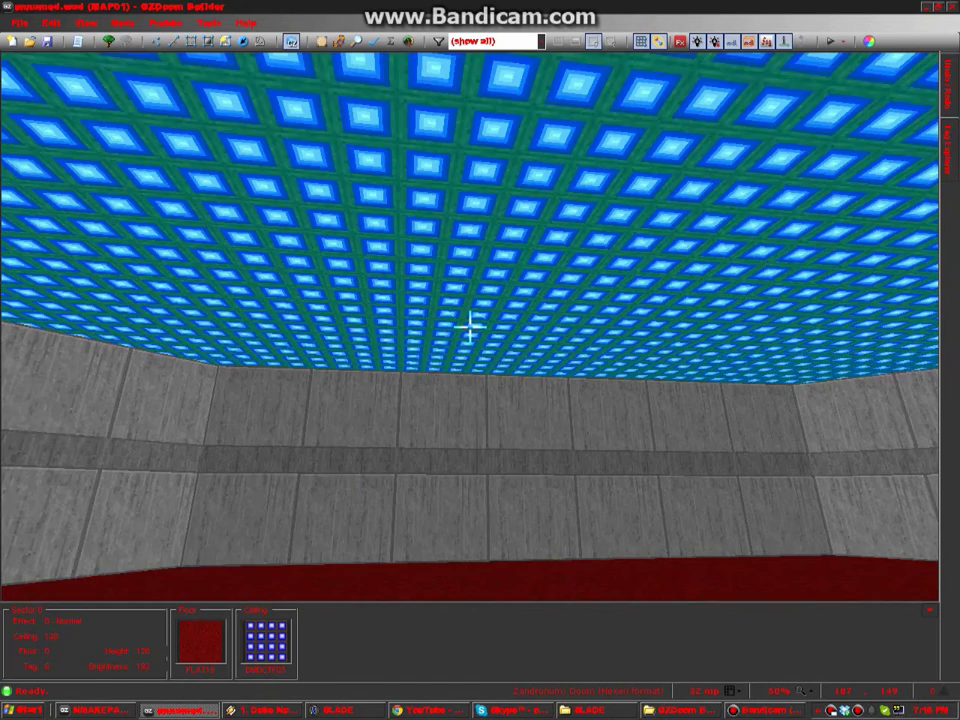
- Return to the 2D map and duplicate the whole octagonal room, placing the copy directly above the original with a 32-unit gap
key("q")
key("v")
key("l")
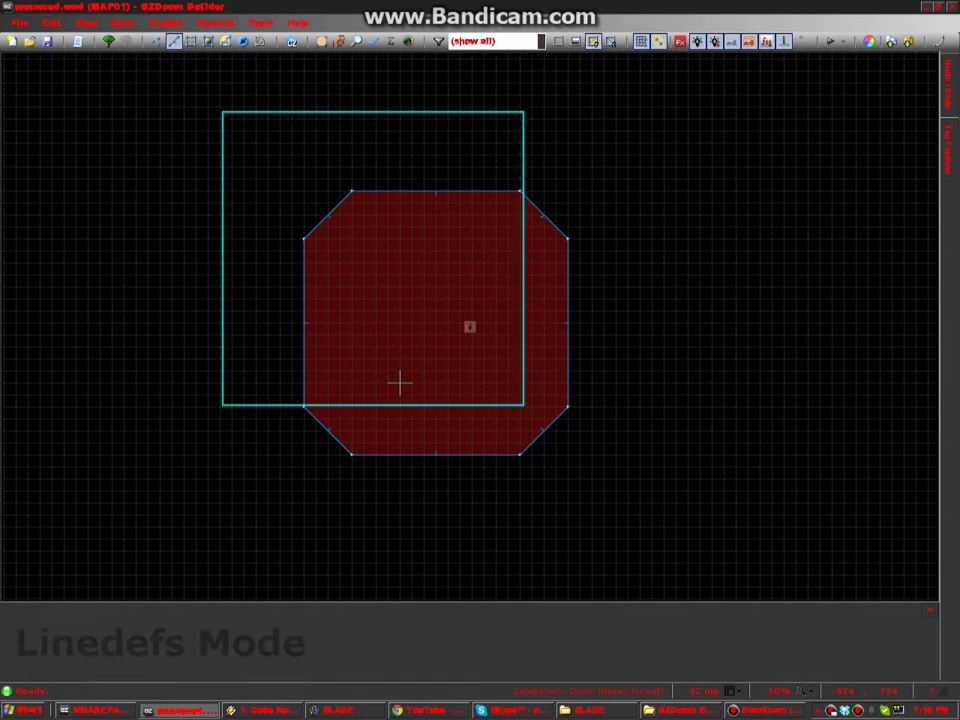
key("ctrl+c")
key("ctrl+v")
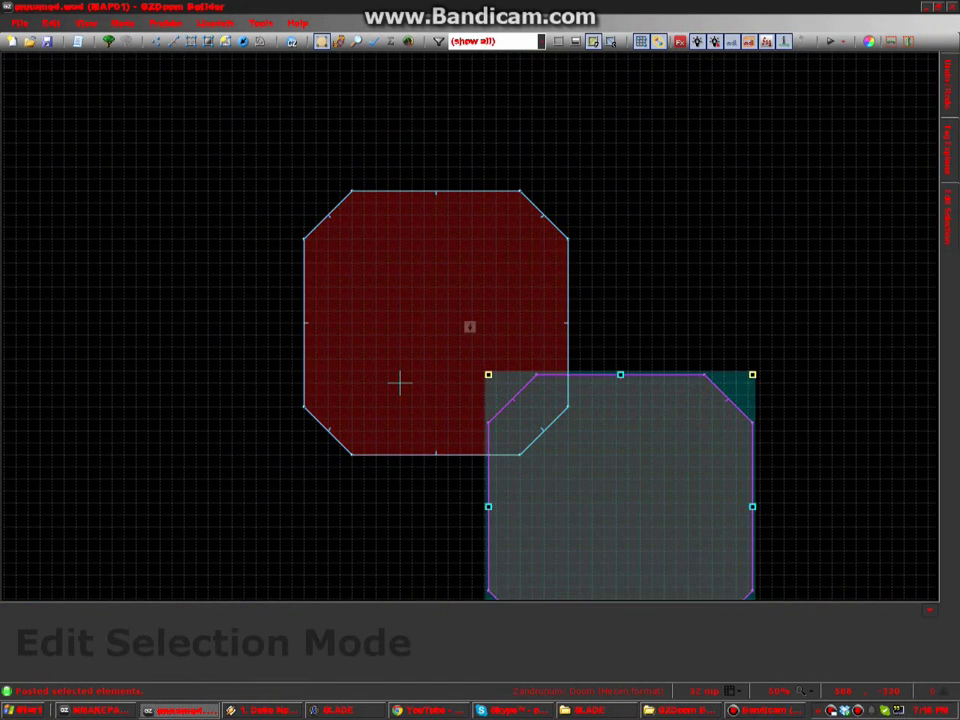
mouse_move(545, 402)
left_mouse_down()
mouse_move(445, 221)
mouse_move(438, 173)
left_mouse_up()
scroll(448, 221, "up", 2)
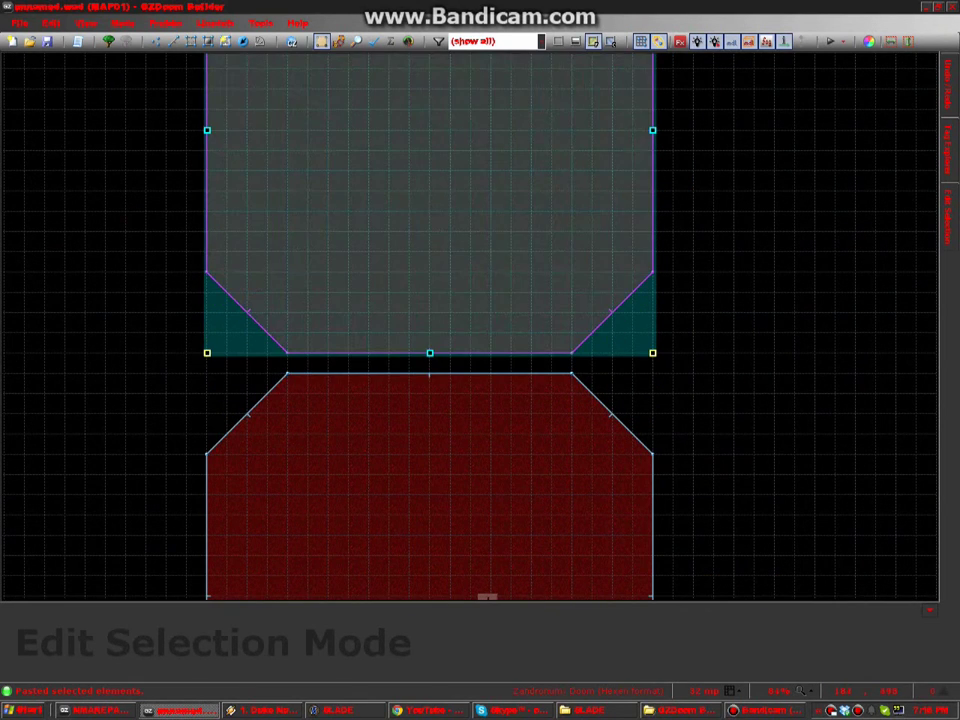
key("Return")
scroll(490, 393, "up", 1)
key("ctrl+d")
scroll(491, 393, "up", 2)
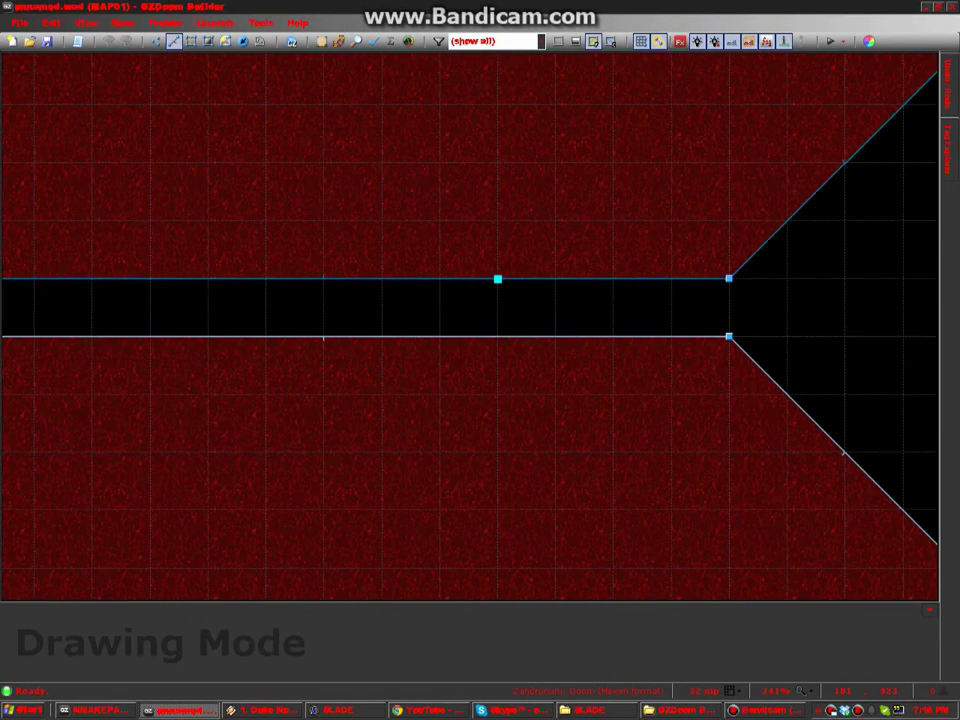
left_click(491, 341)
left_click(491, 368)
scroll(491, 368, "down", 1)
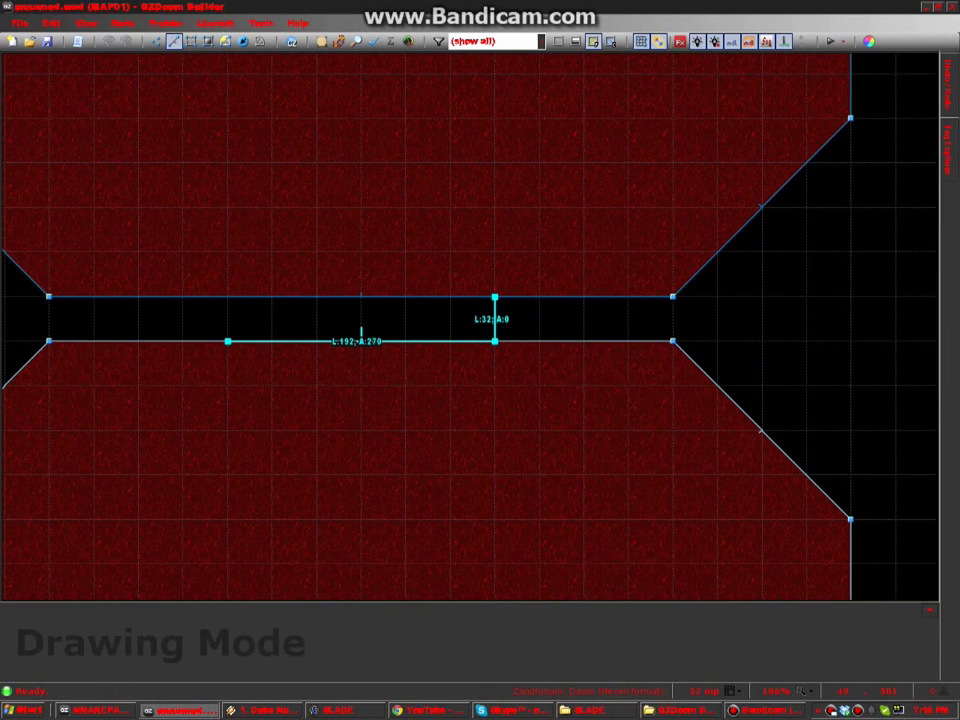
left_click(228, 341)
key("Escape")
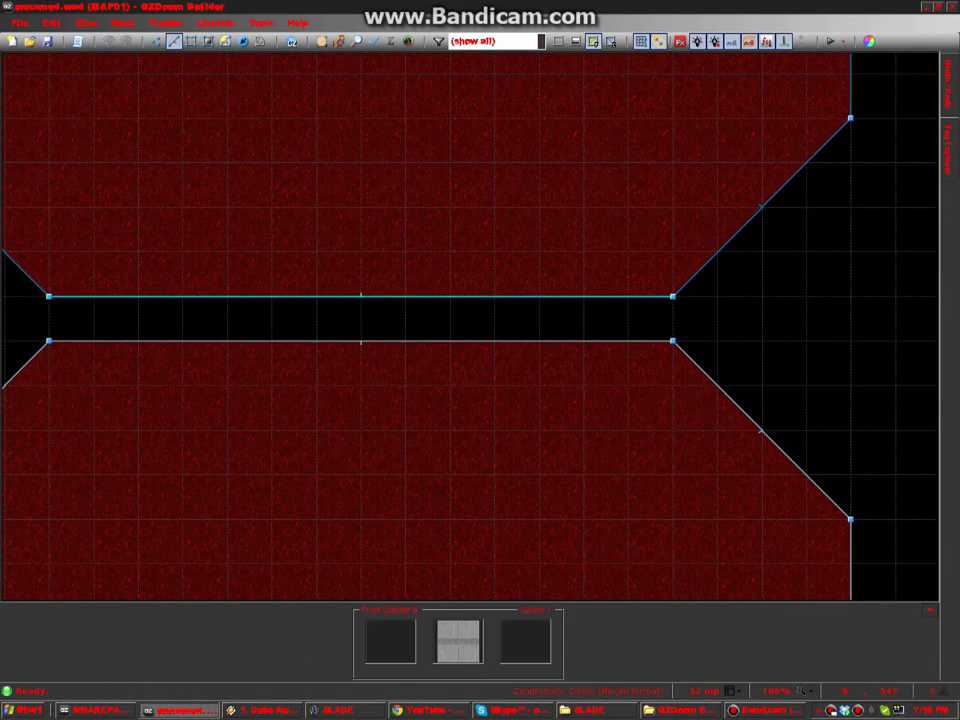
- Draw a 128 by 32 unit rectangular doorway centred between the facing walls of the two octagonal rooms
key("ctrl+d")
left_click(450, 297)
left_click(450, 341)
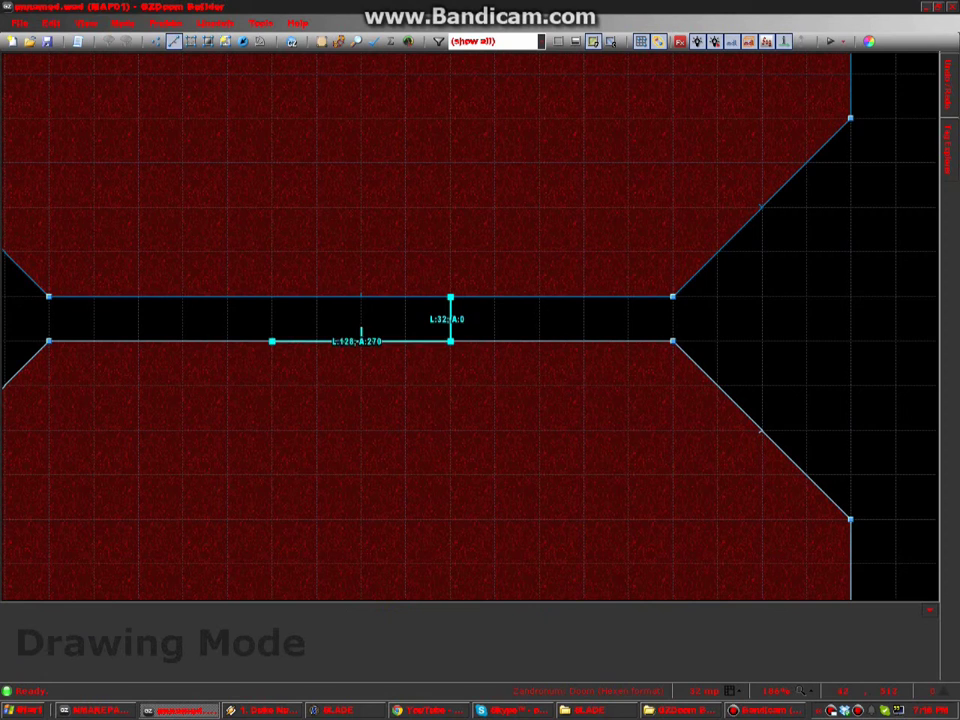
left_click(272, 341)
left_click(272, 297)
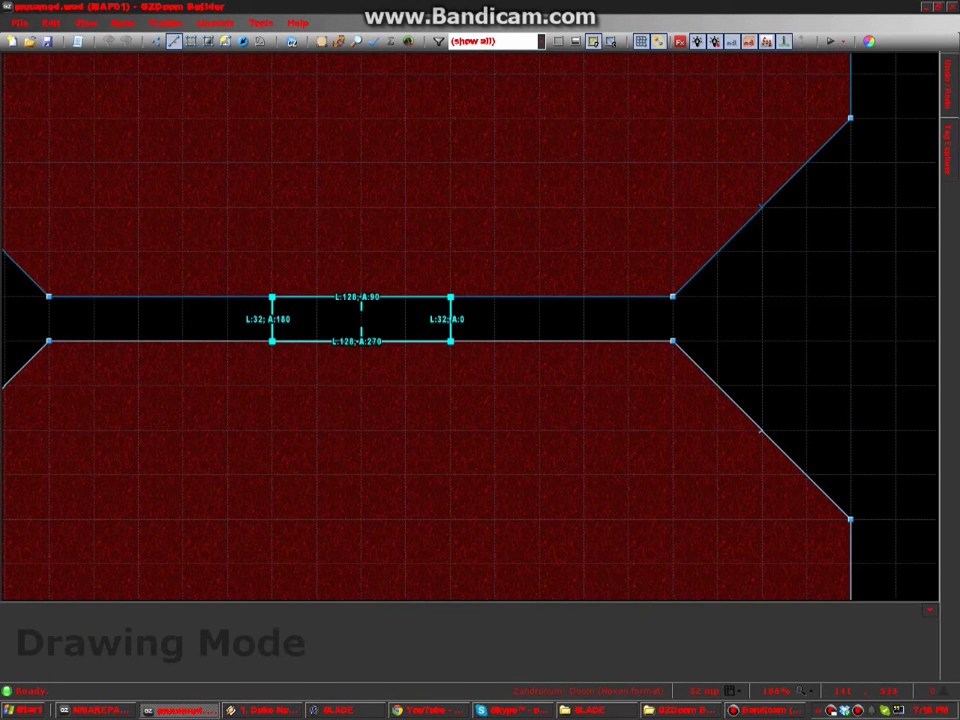
left_click(450, 297)
- Draw a separate 768 by 320 unit rectangular sector in the empty space to the right of the octagonal rooms
scroll(363, 381, "down", 3)
middle_click_drag(363, 381, 198, 332)
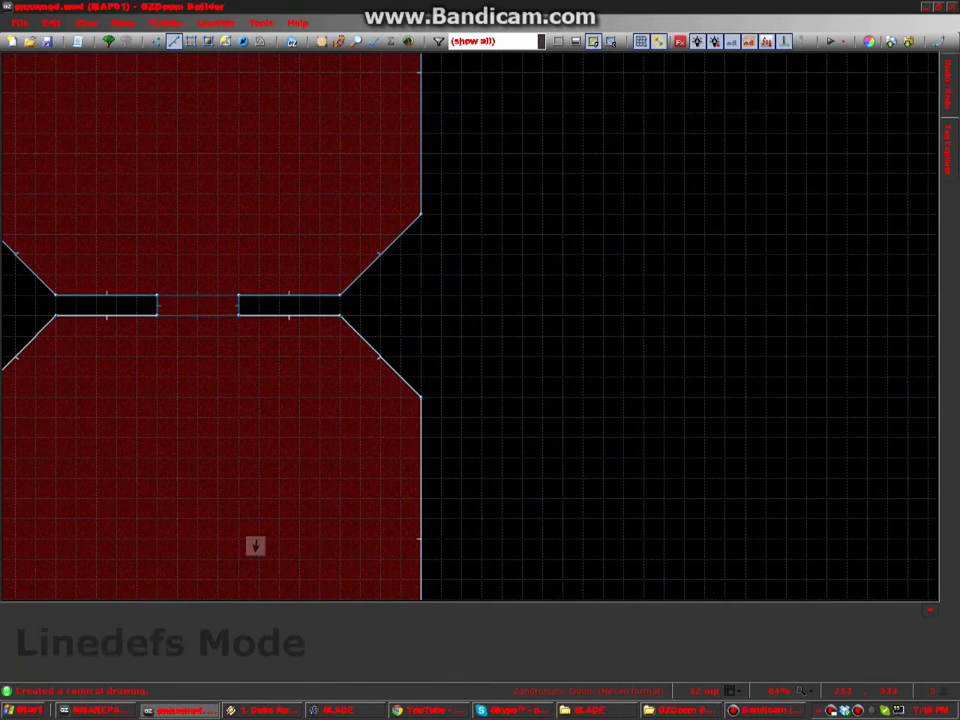
key("ctrl+d")
left_click(583, 235)
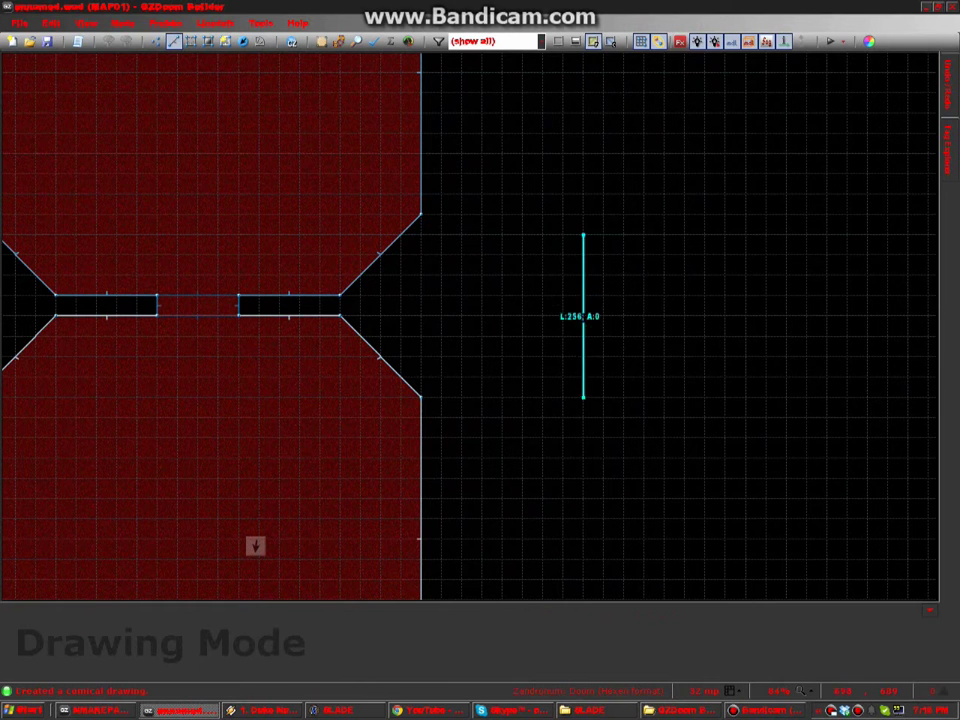
left_click(583, 437)
middle_click_drag(827, 437, 484, 450)
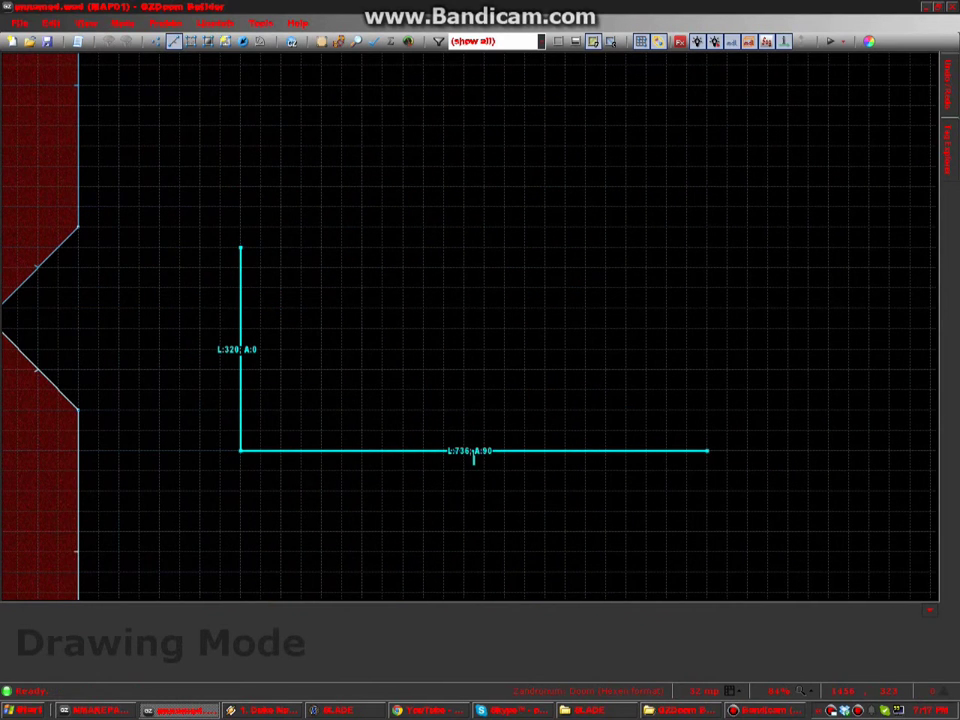
left_click(727, 450)
left_click(727, 247)
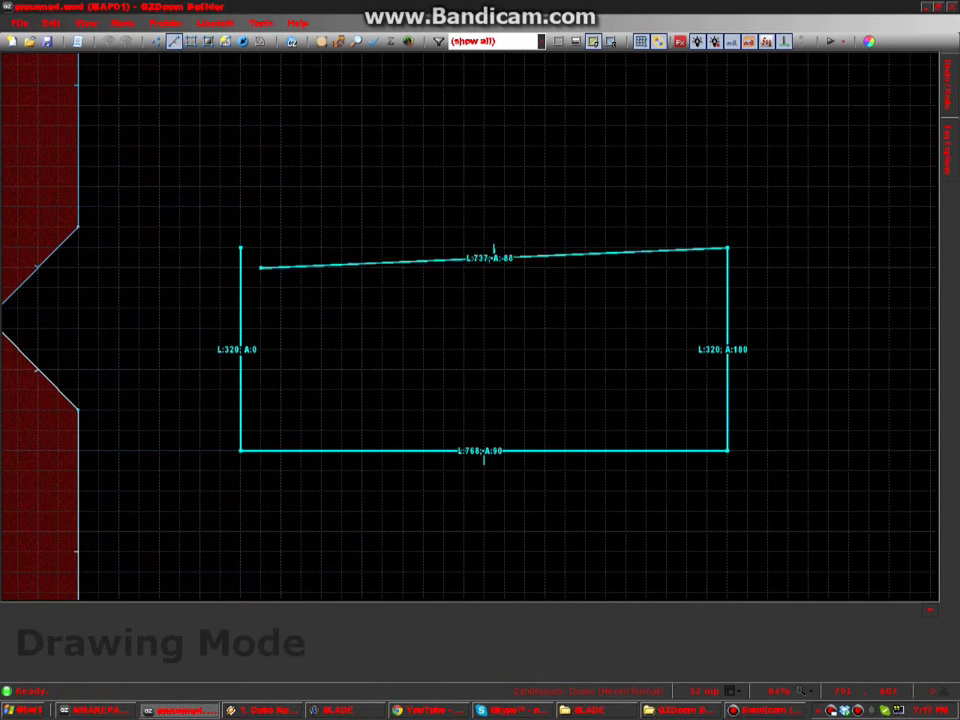
left_click(240, 247)
- Draw a 128 by 32 unit rectangle inside the separate rectangular room and delete its sector, leaving a void block
key("ctrl+d")
left_click(321, 308)
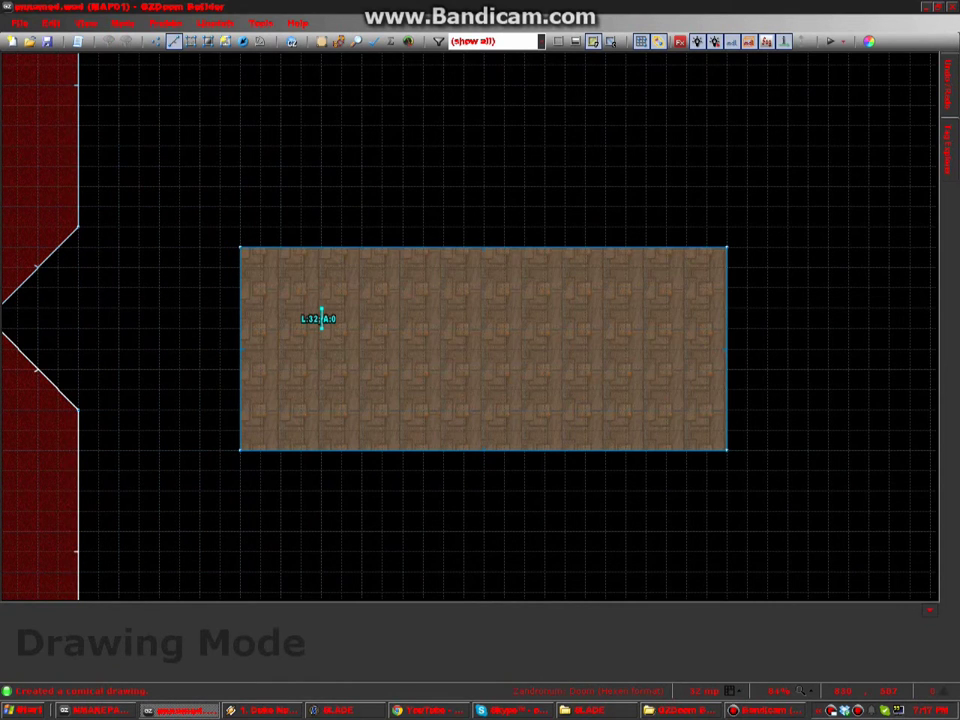
left_click(321, 328)
left_click(403, 328)
left_click(403, 308)
left_click(321, 308)
key("s")
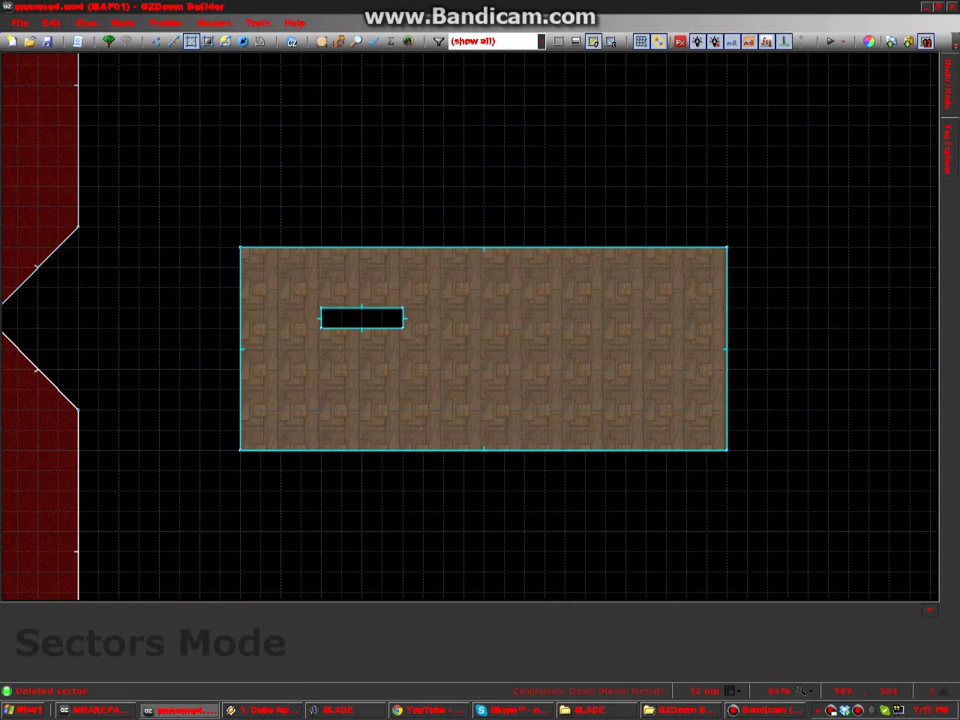
- In the 3D view, apply the BIGDOOR2 texture from the Doors set to both wide faces of the void block
key("q")
key("d")
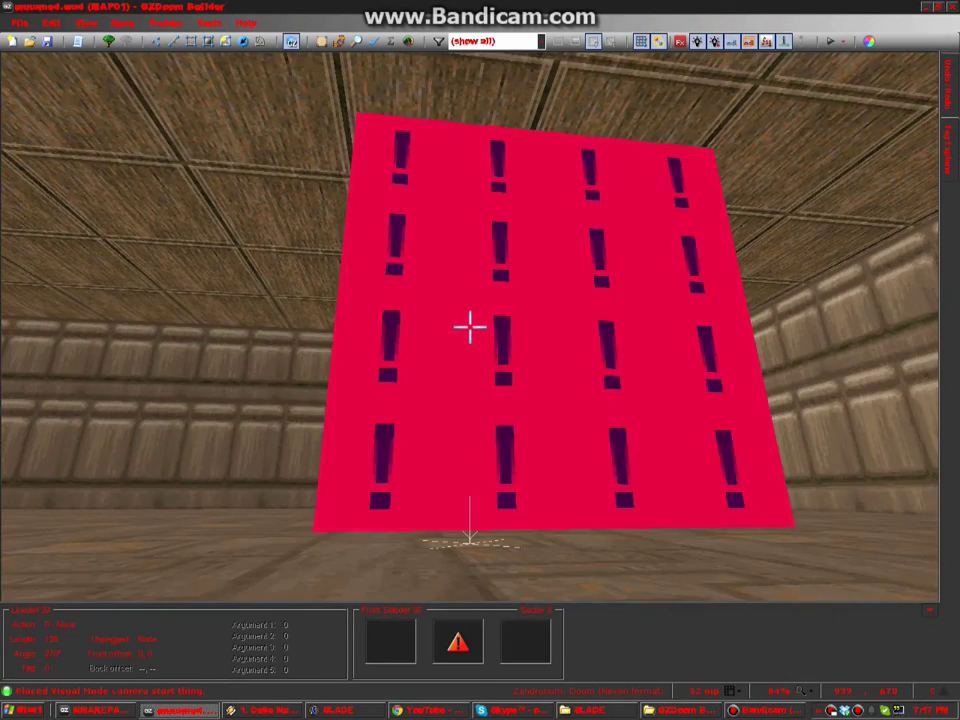
key("e")
key("e")
key("d")
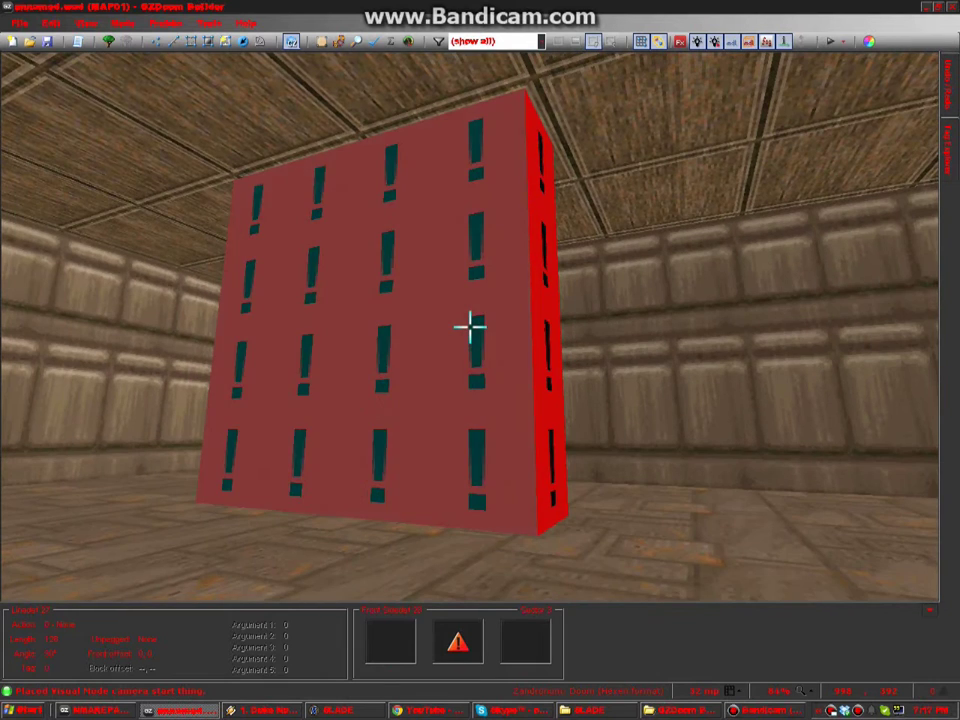
left_click(470, 327)
right_click(470, 327)
key("Escape")
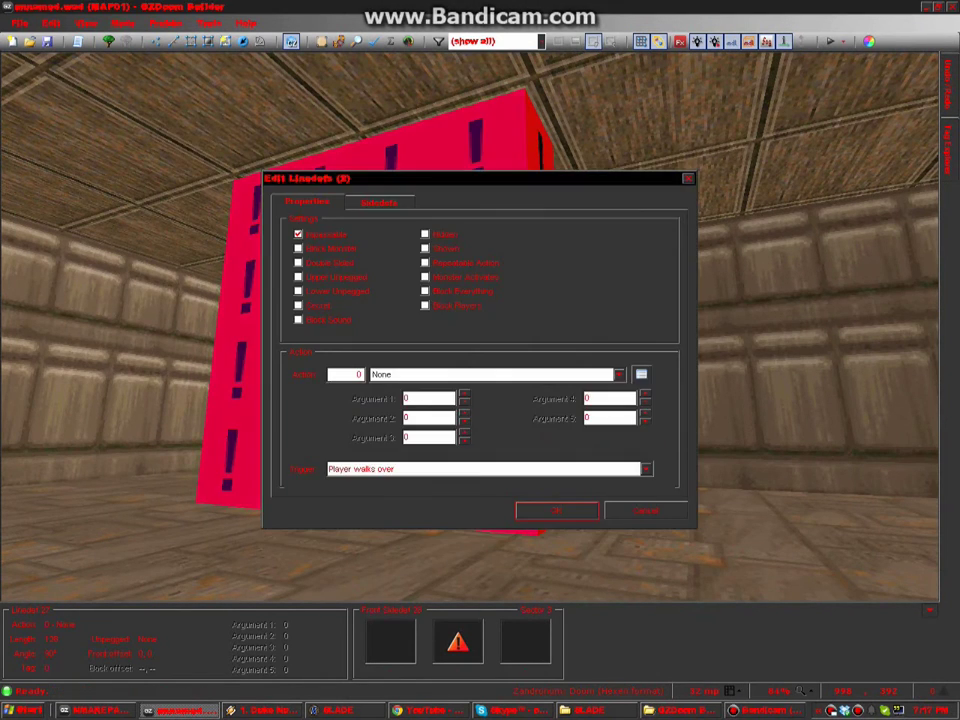
middle_click(470, 327)
left_click(232, 435)
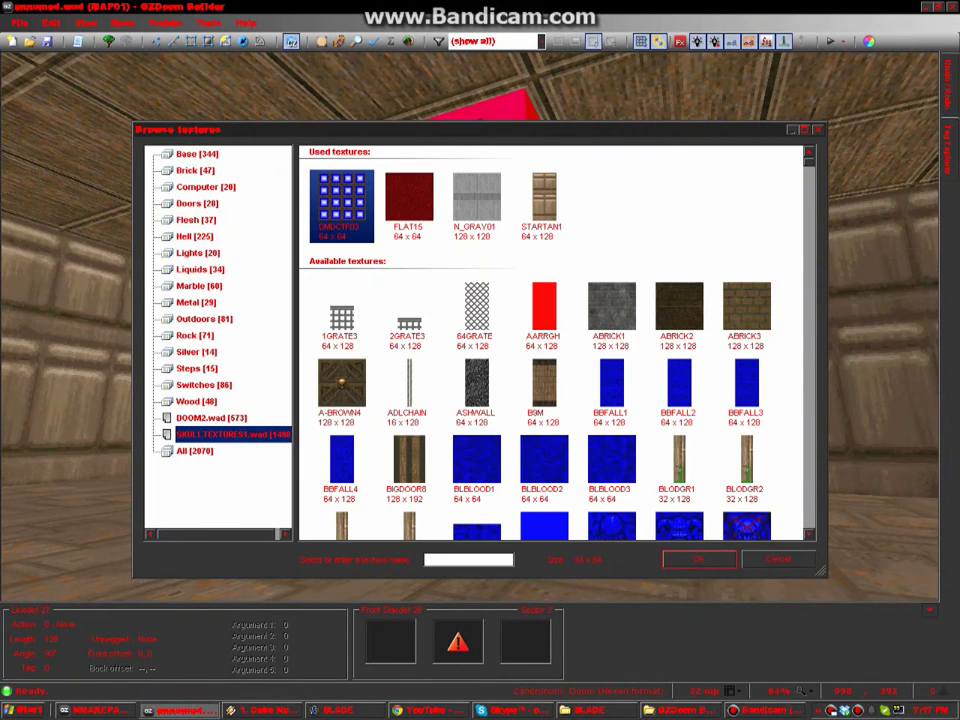
left_click(197, 204)
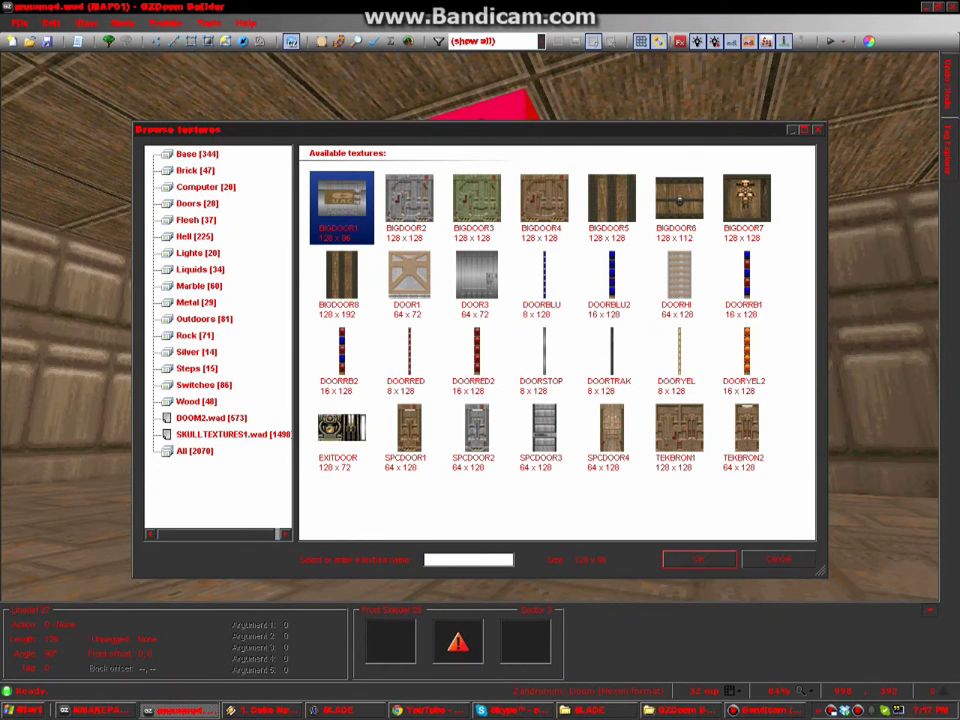
left_click(379, 212)
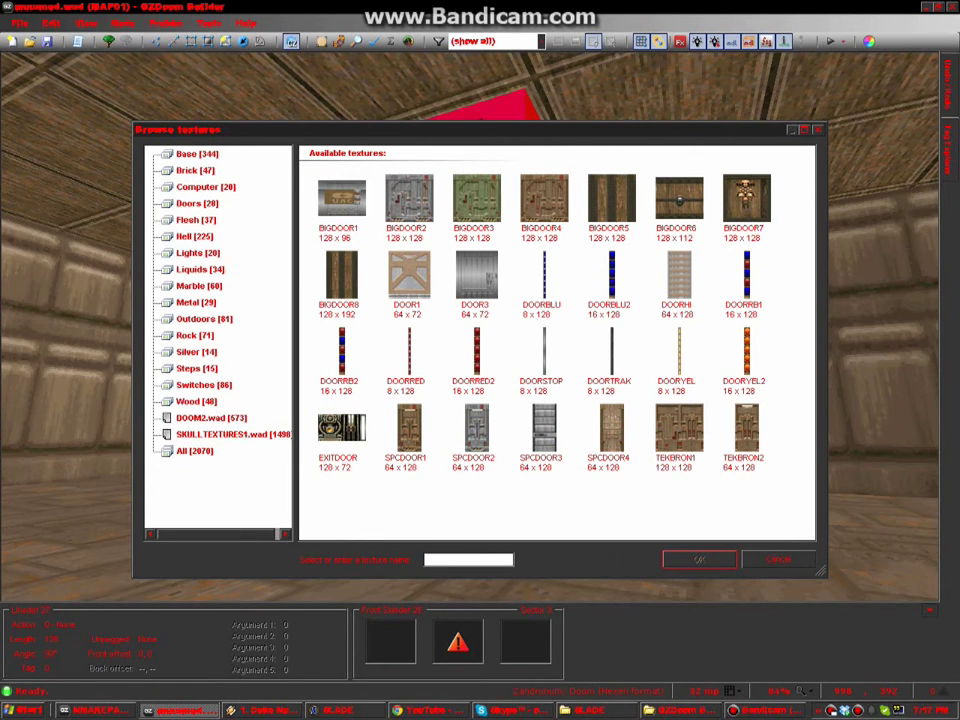
left_click(409, 205)
double_click(409, 205)
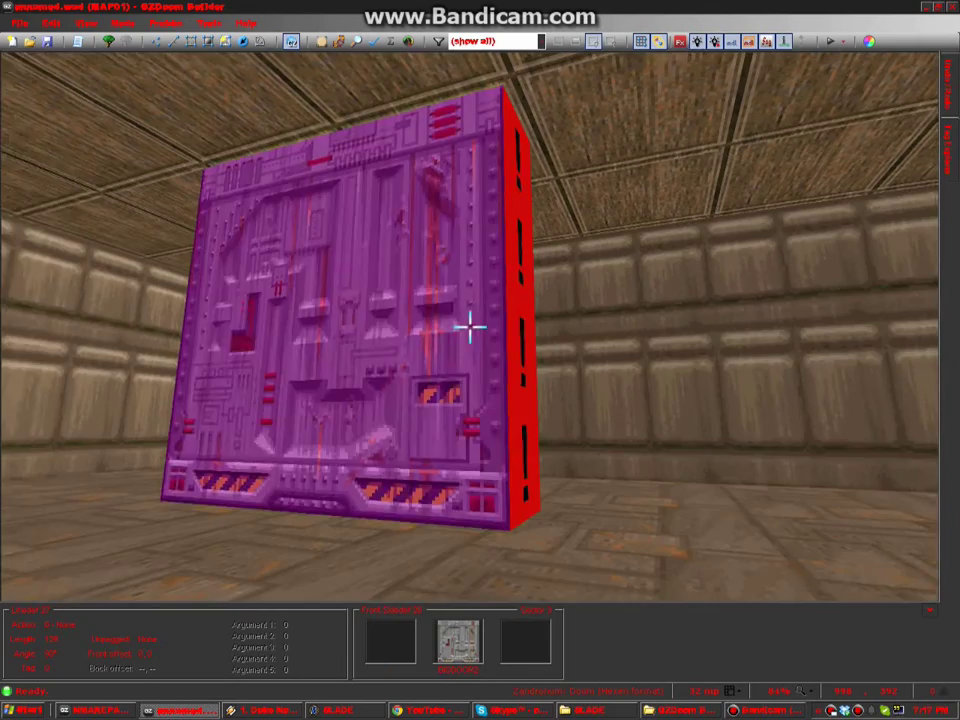
left_click(470, 327)
- Apply the DOORTRAK texture to the door block's narrow end faces
key("e")
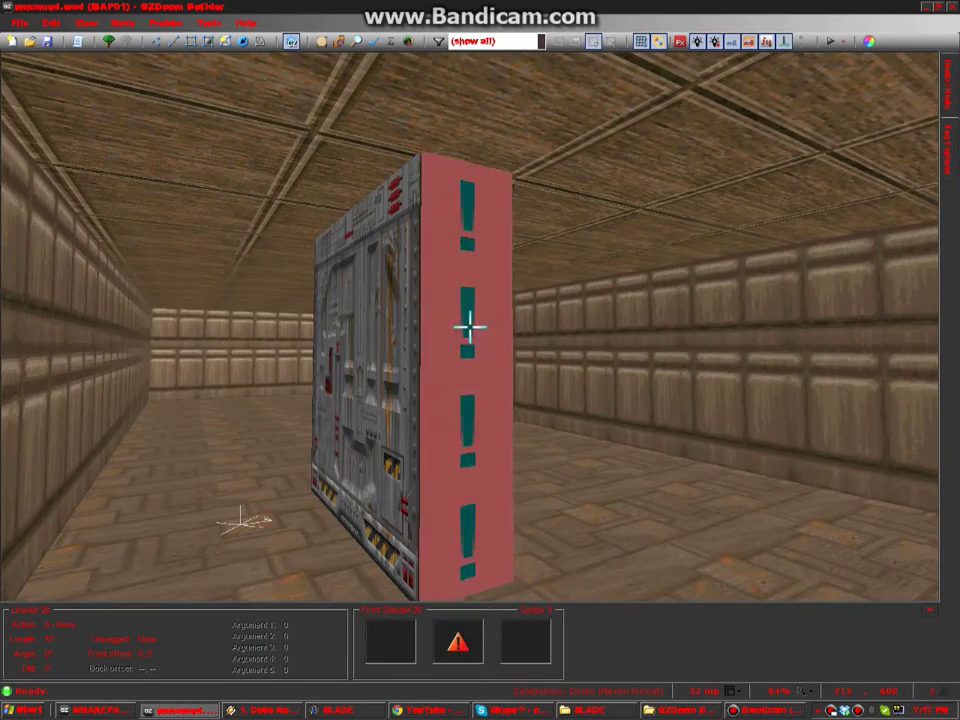
right_click(469, 325)
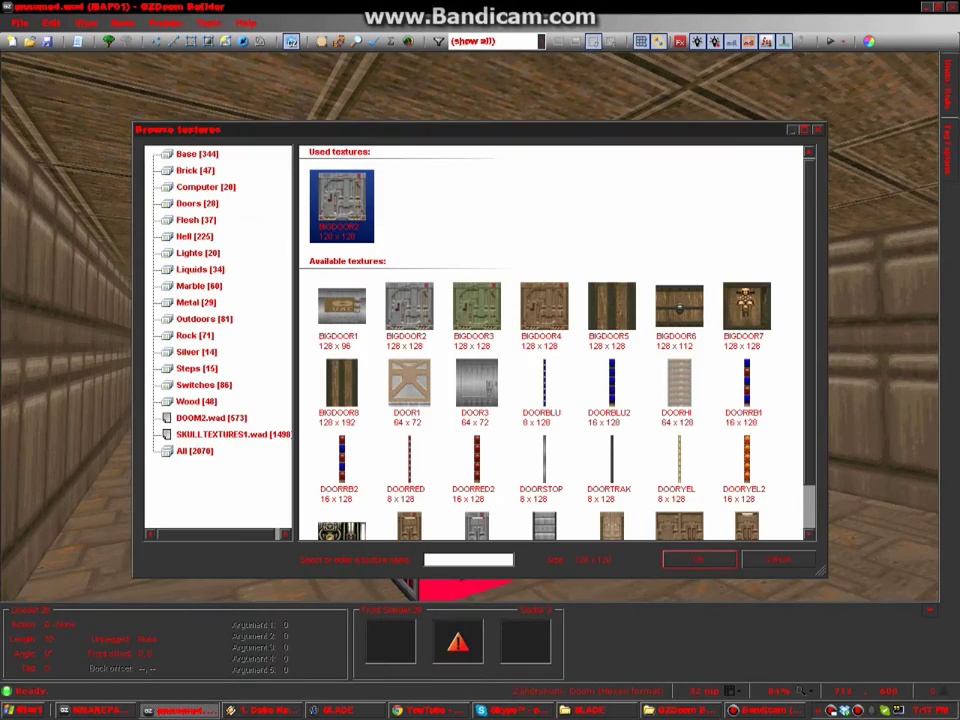
double_click(612, 465)
left_click(470, 327)
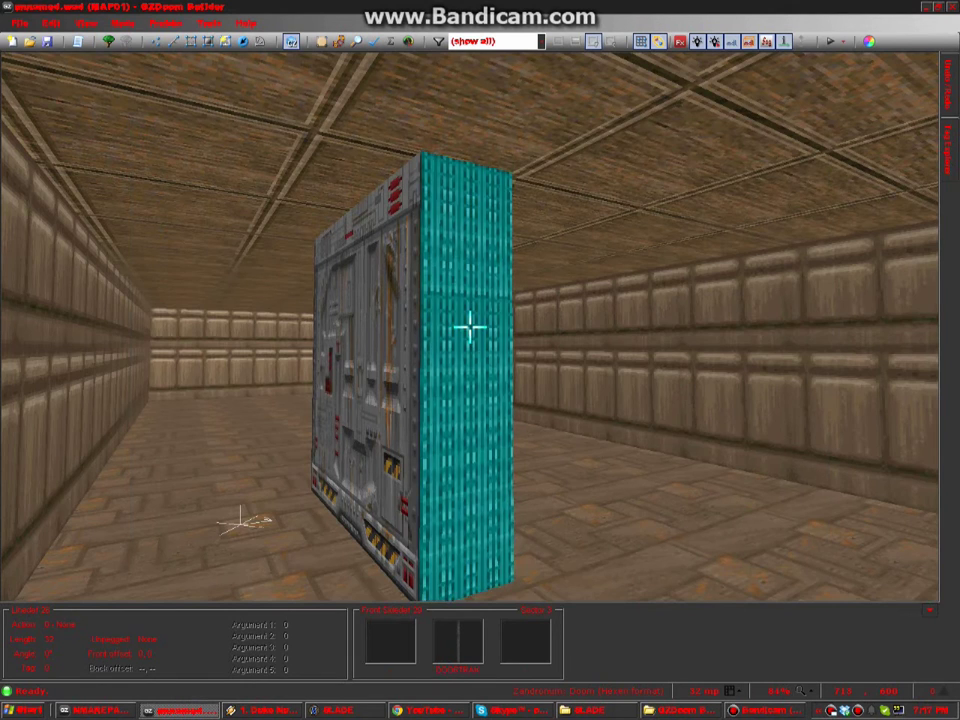
- Return to the 2D map and assign action 5, Polyobj Explicit Line, to the door block's four linedefs
key("e")
key("q")
key("l")
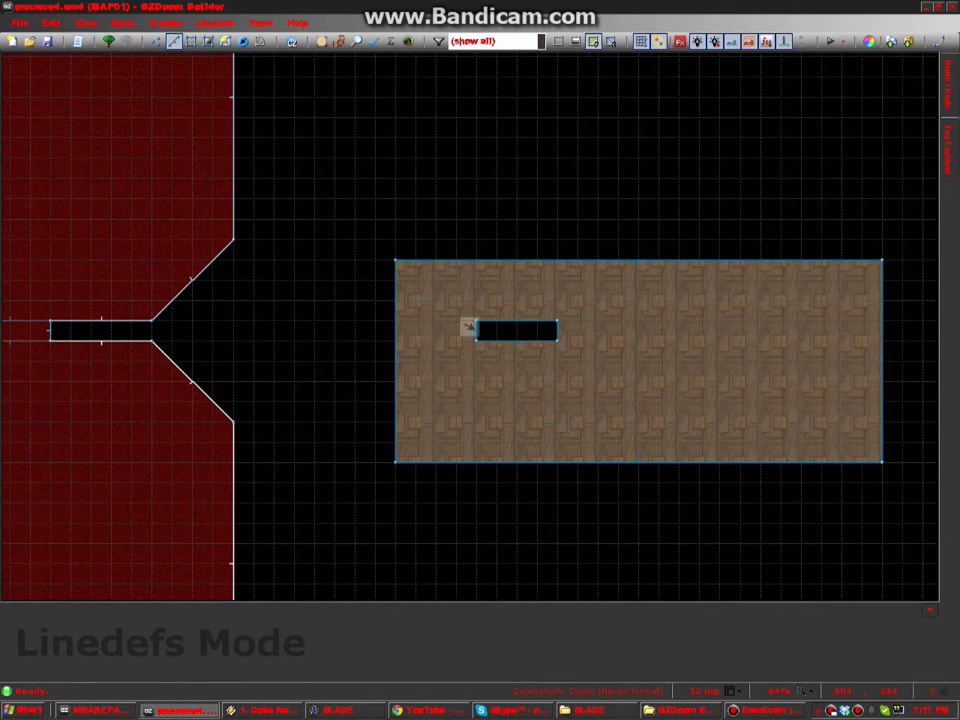
right_click(469, 325)
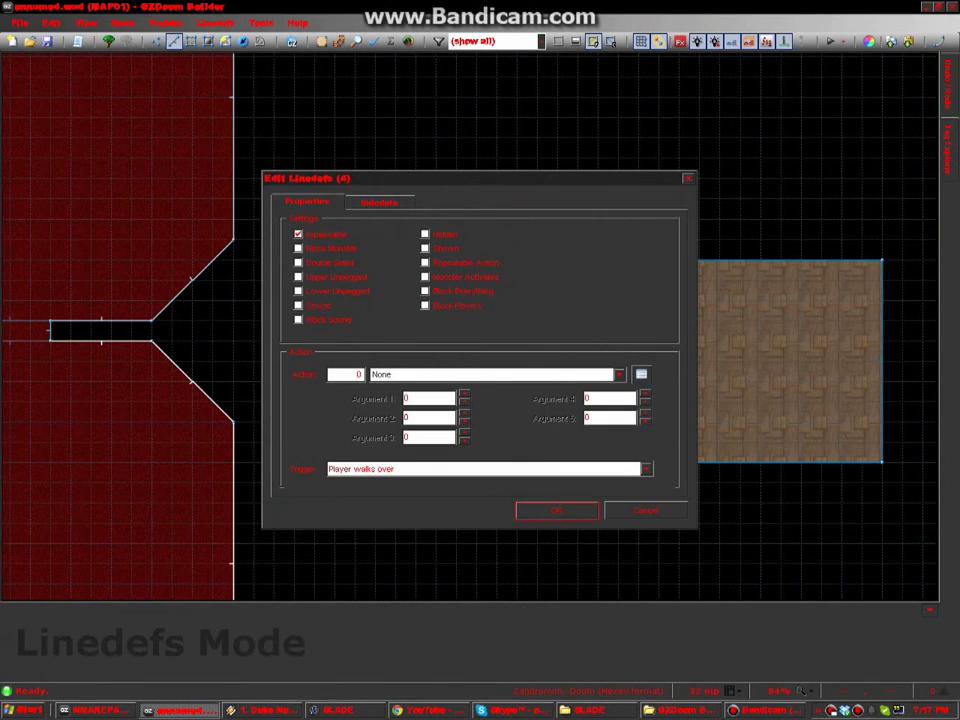
type("5")
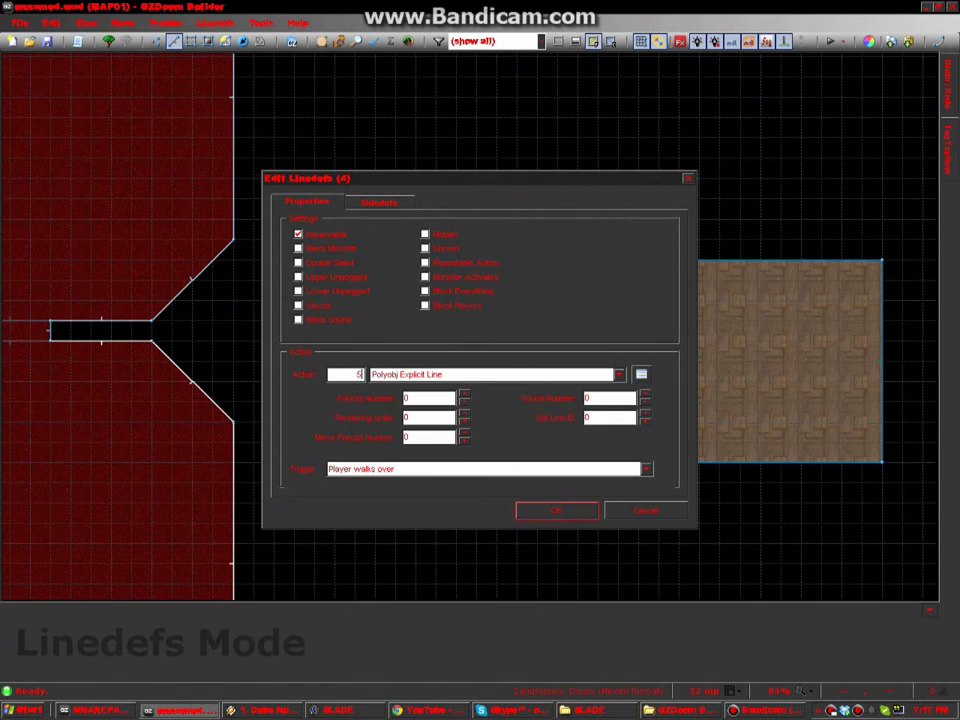
key("Tab")
key("Tab")
key("Tab")
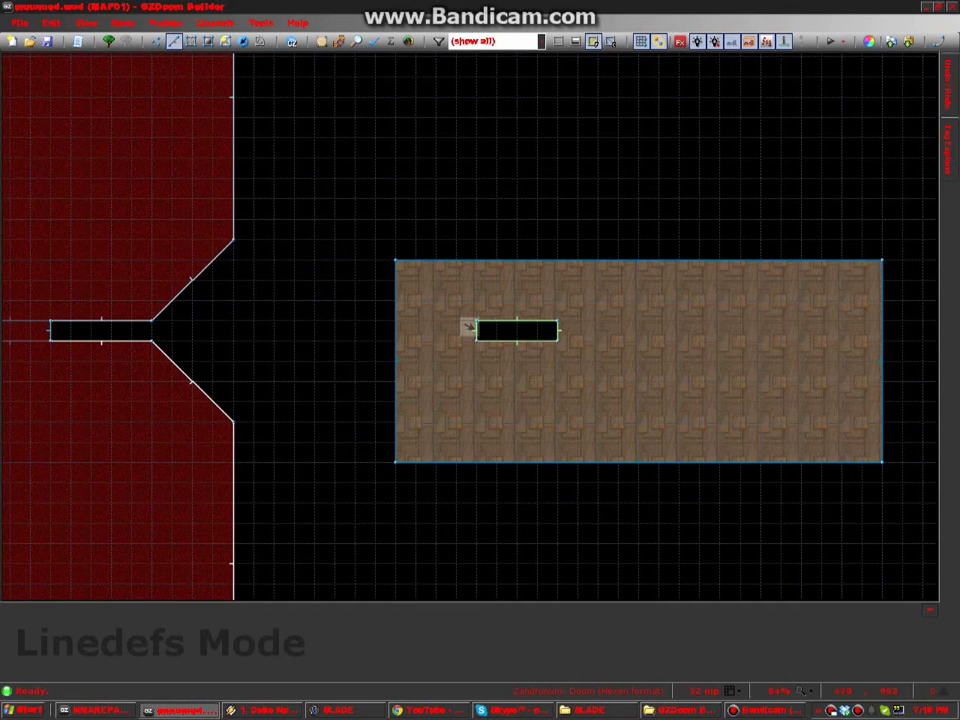
- With a 16 mp grid, insert a thing at 832, 528, the midpoint of the door block's left edge
key("t")
scroll(585, 390, "up", 2)
key("ctrl+w")
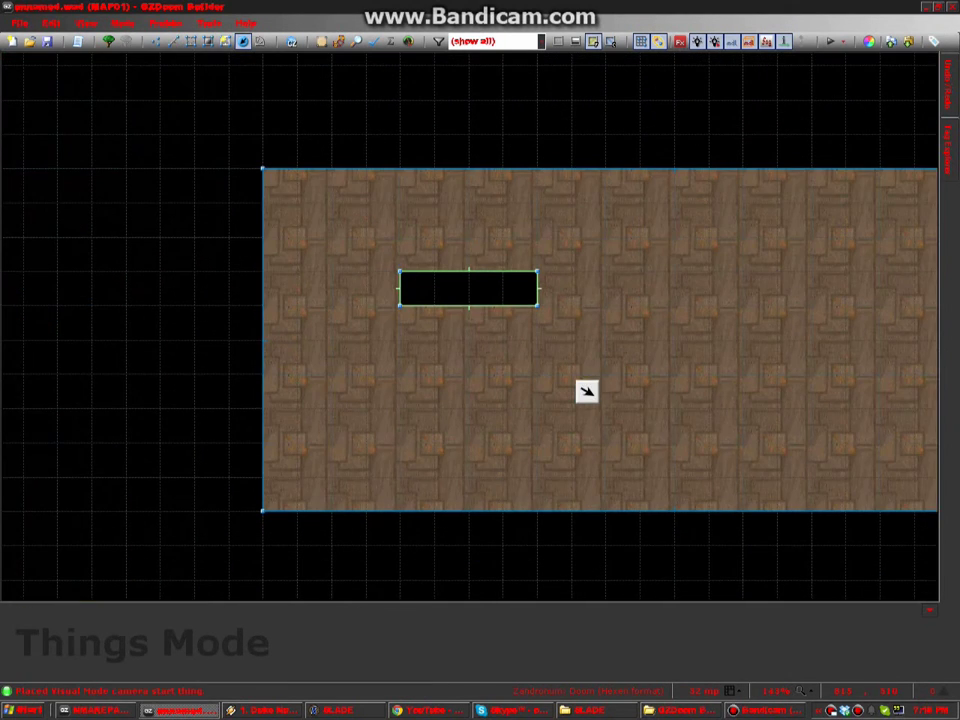
scroll(385, 300, "up", 6)
right_click(451, 243)
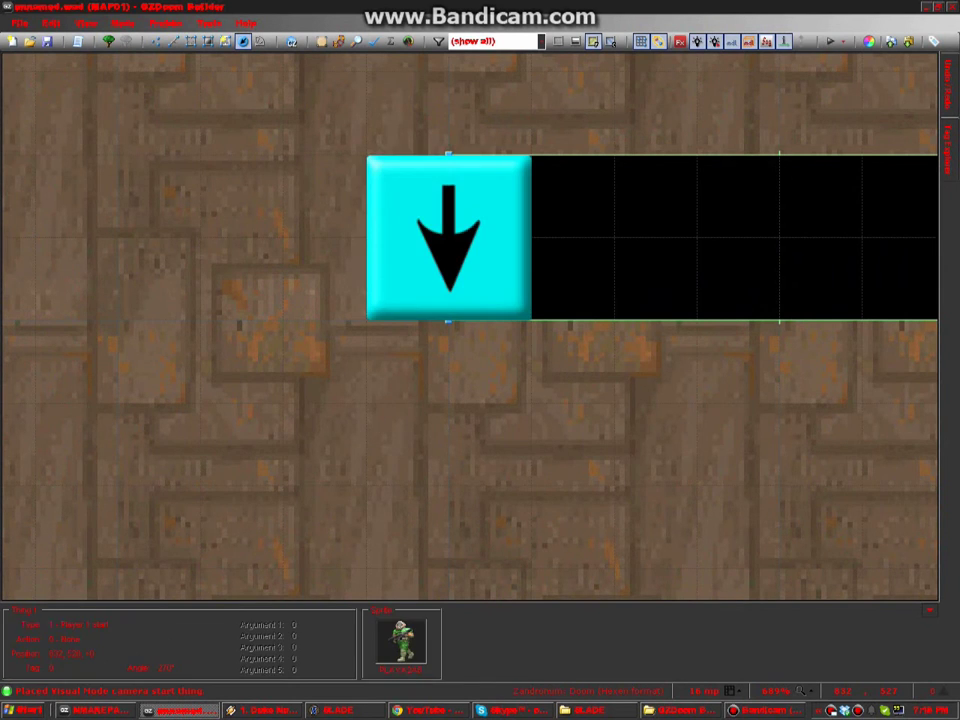
- Change the thing on the door block's left edge to a ZDoom Polyobject Anchor with angle 1
right_click(450, 243)
left_click(338, 368)
key("z")
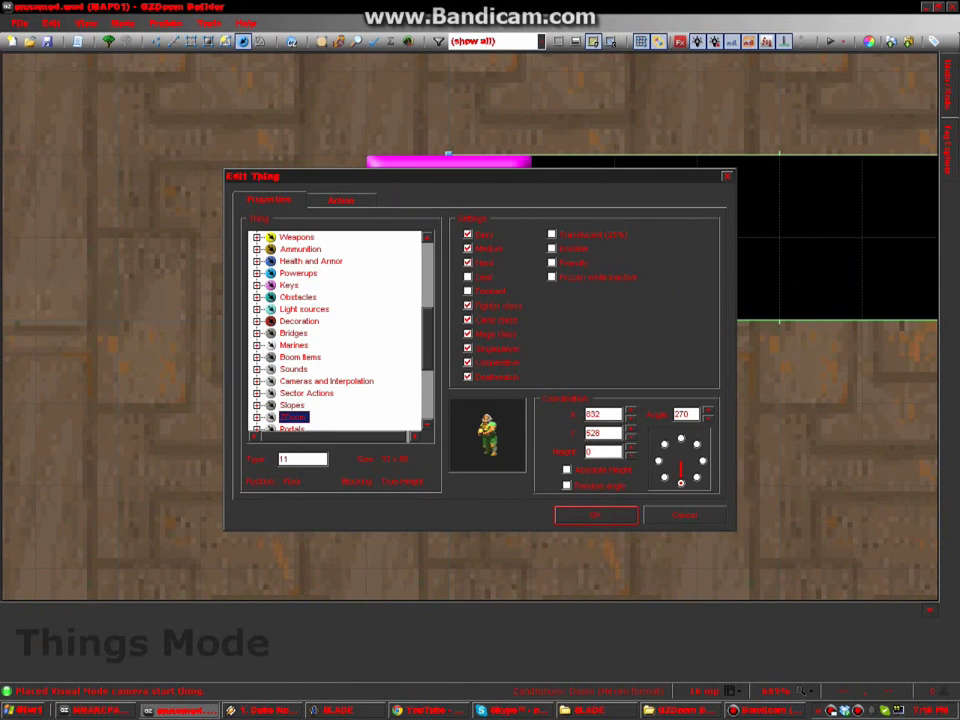
key("Right")
left_click(328, 357)
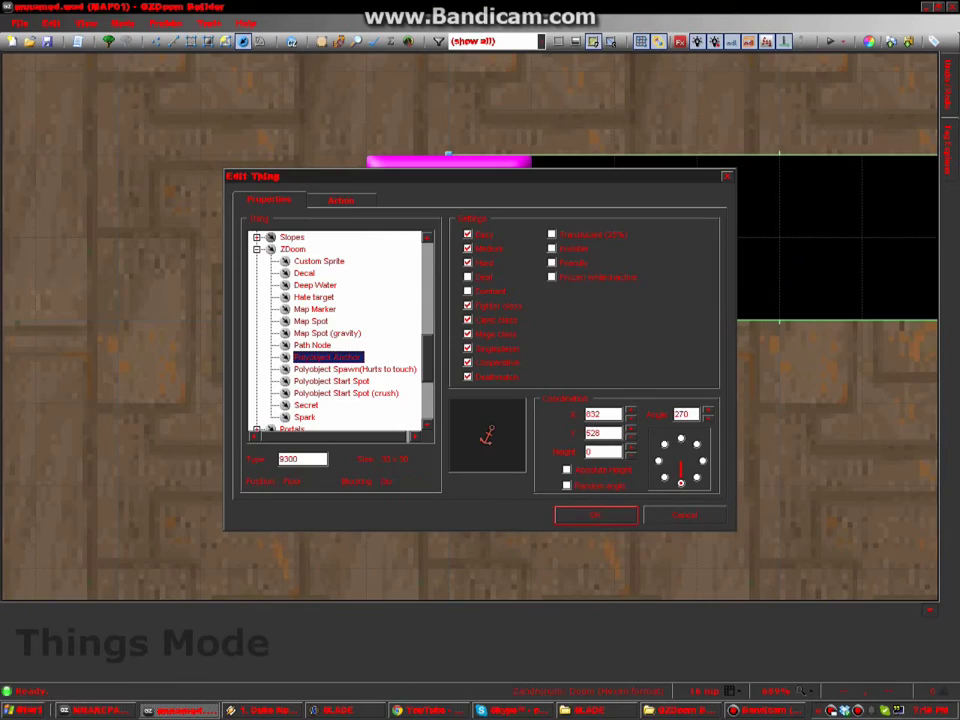
double_click(684, 414)
type("1")
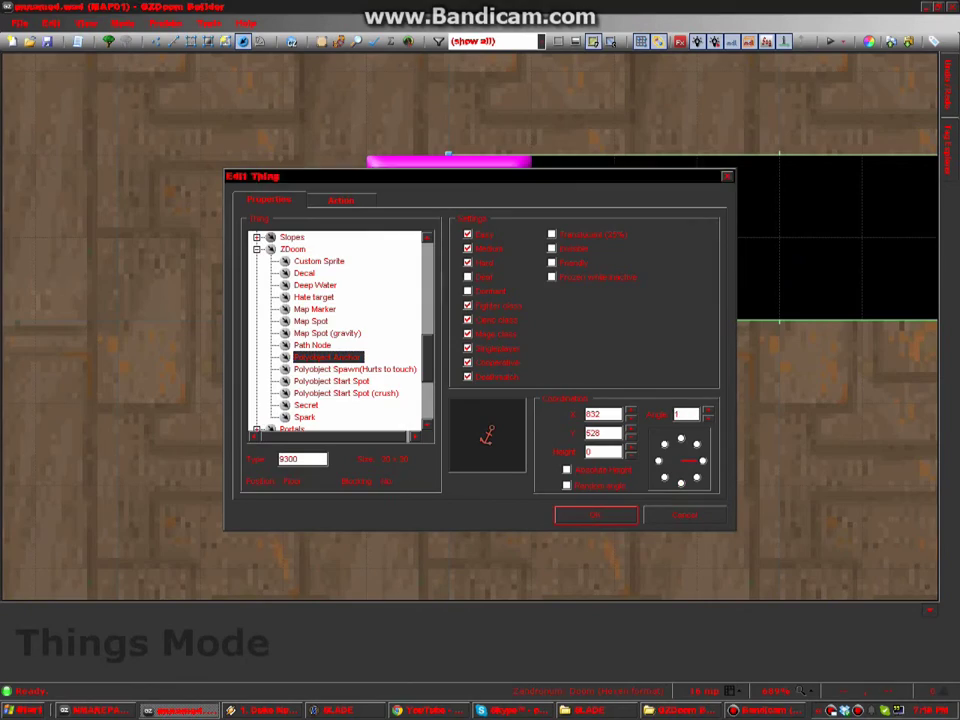
key("Return")
- Insert a Polyobject Start Spot at 32, 528, the midpoint of the left edge of the doorway between the octagonal rooms
scroll(619, 480, "down", 10)
scroll(345, 457, "up", 6)
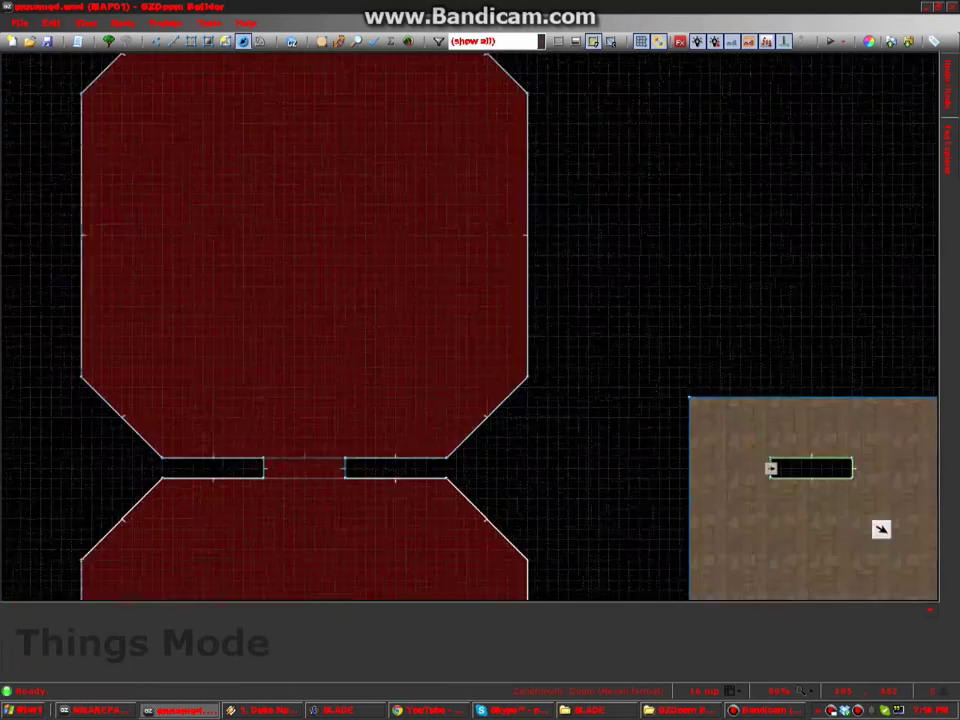
right_click(232, 474)
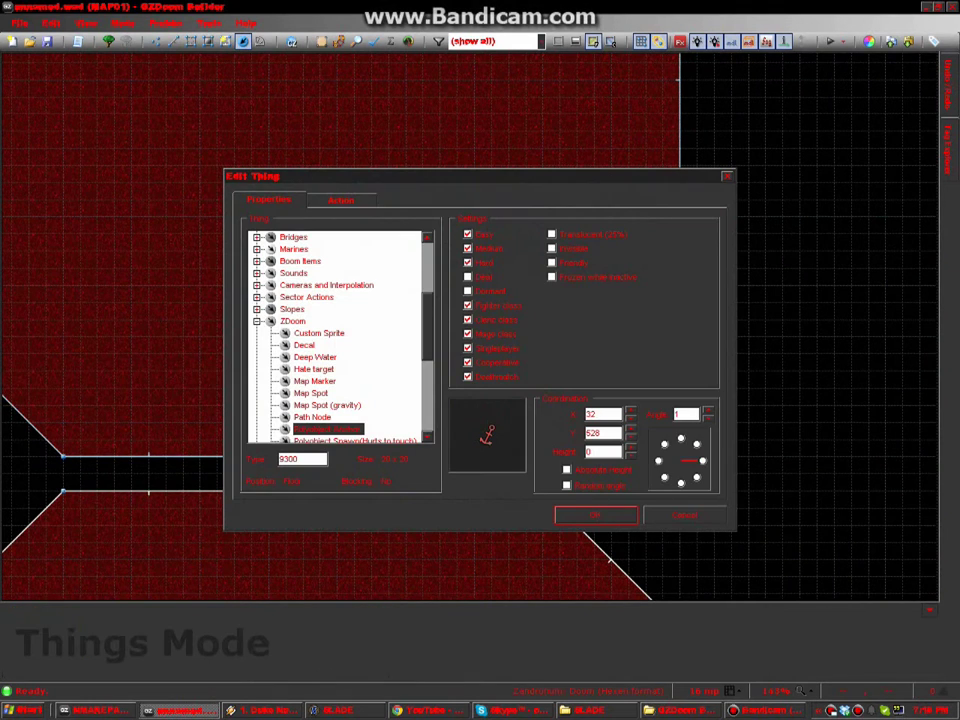
left_click(312, 417)
scroll(312, 417, "down", 1)
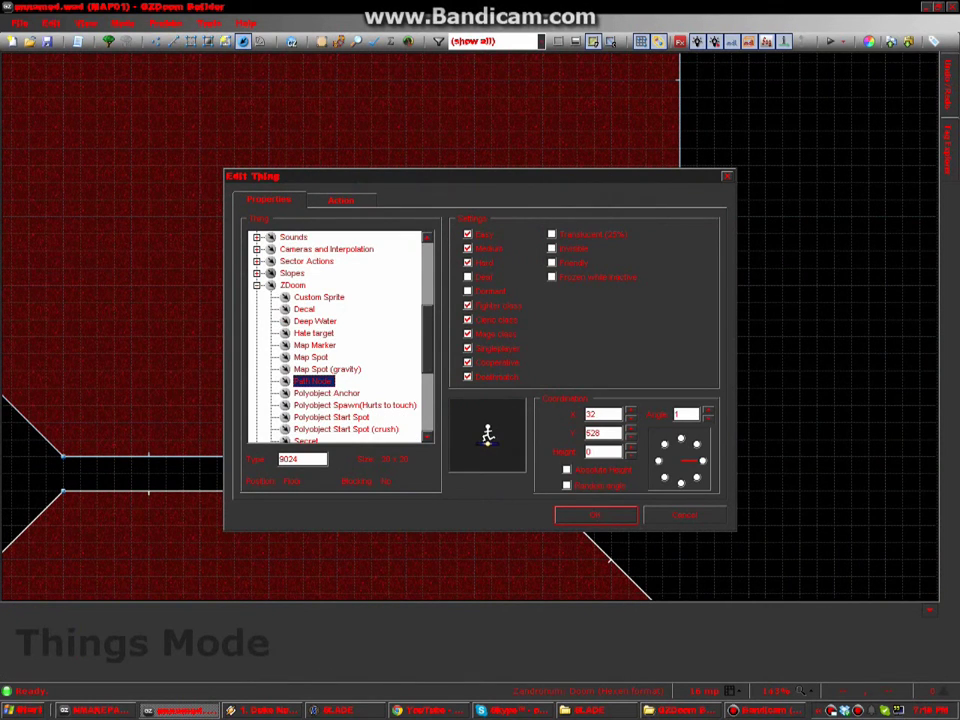
left_click(325, 417)
left_click(595, 515)
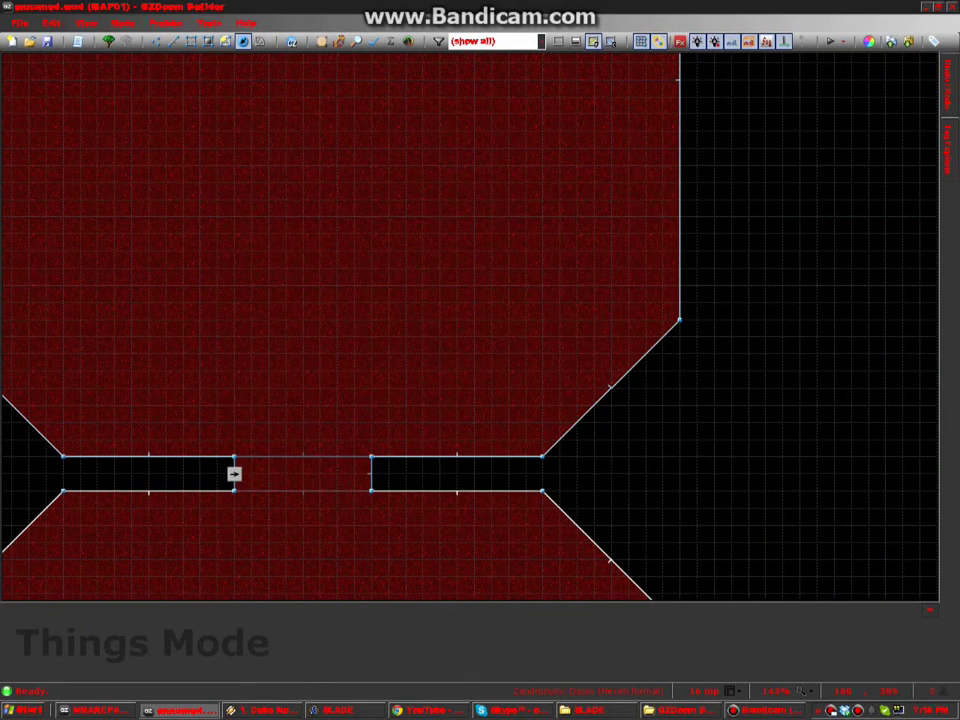
- Draw a 128-unit horizontal line in the lower octagonal room, 16 units below the doorway and matching its width
key("ctrl+d")
scroll(235, 507, "up", 2)
left_click(235, 506)
left_click(467, 506)
right_click(467, 506)
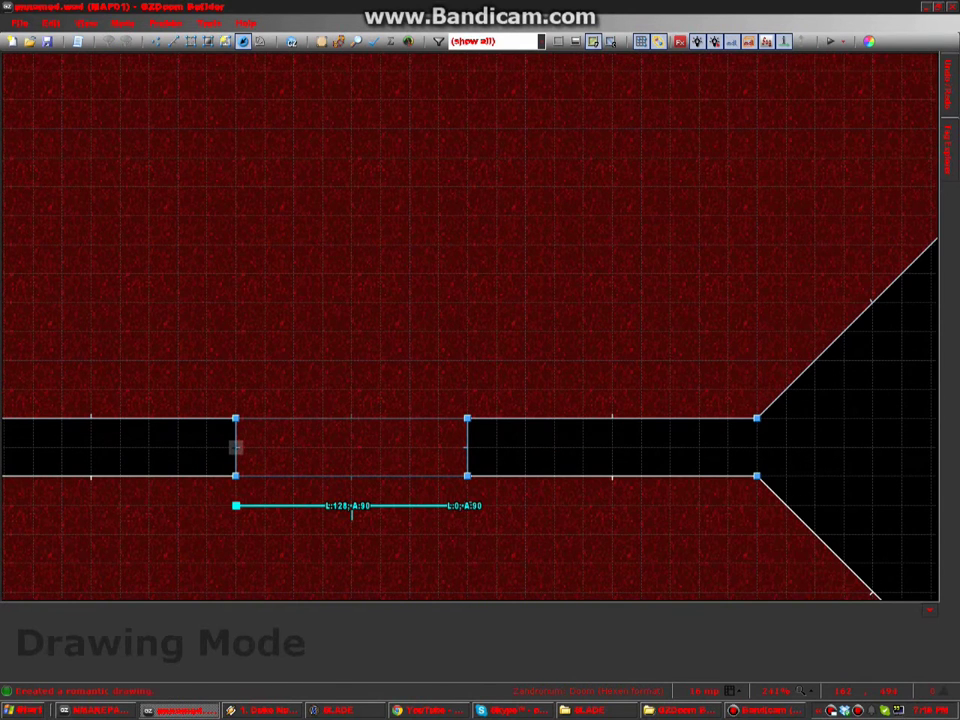
- Draw a 128-unit horizontal line in the upper octagonal room, 16 units above the doorway and matching its width
key("ctrl+d")
left_click(467, 390)
left_click(235, 390)
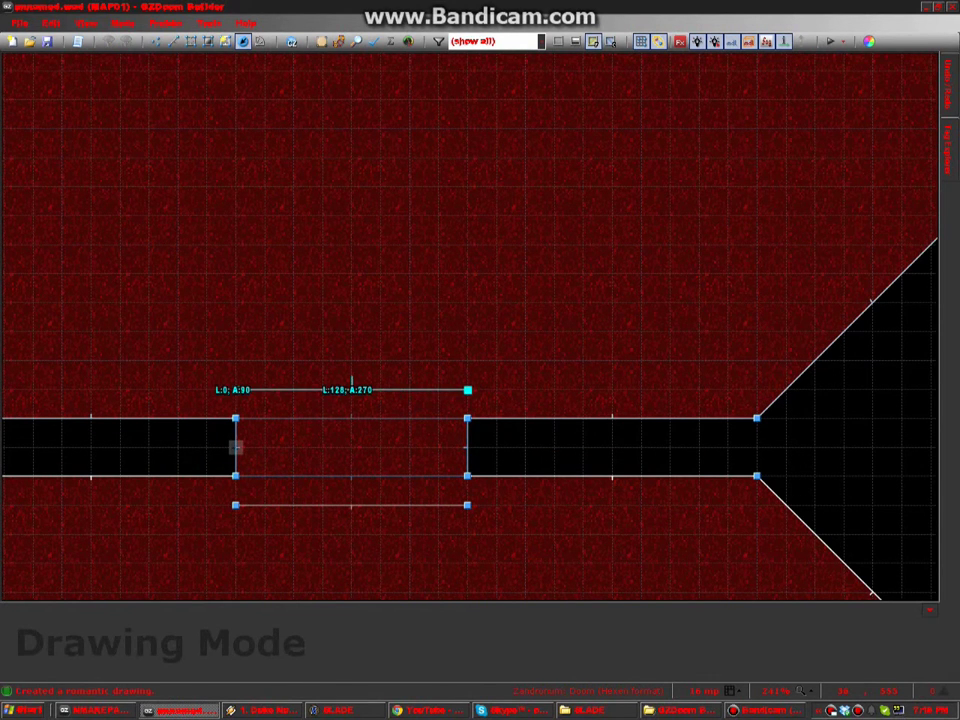
right_click(235, 390)
key("t")
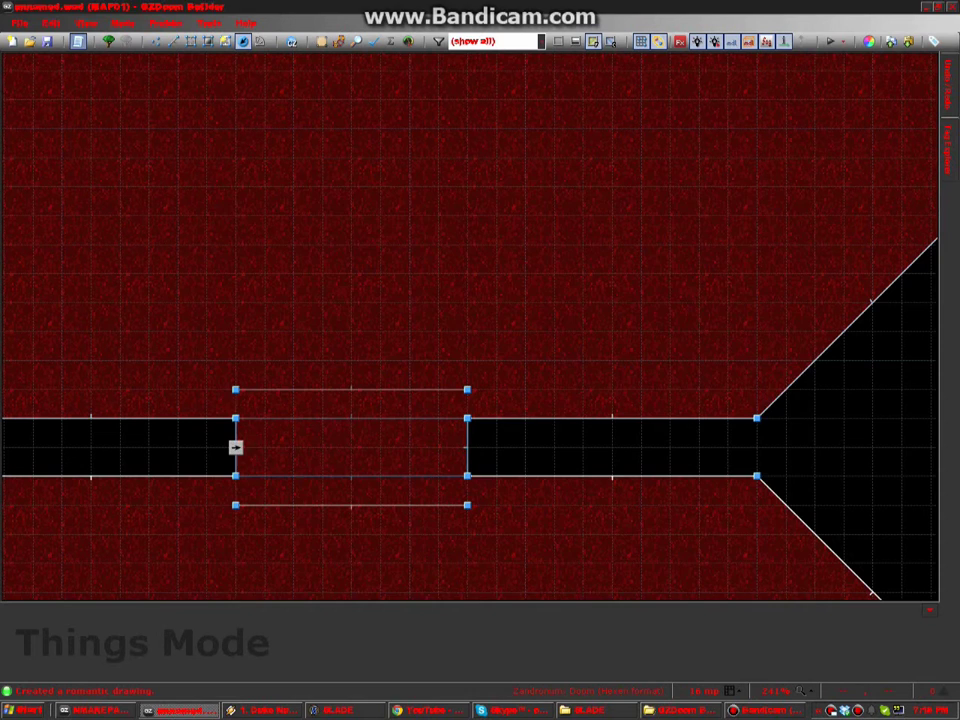
- Open the map's script editor and begin the script with #include "zcommon.acs"
key("F10")
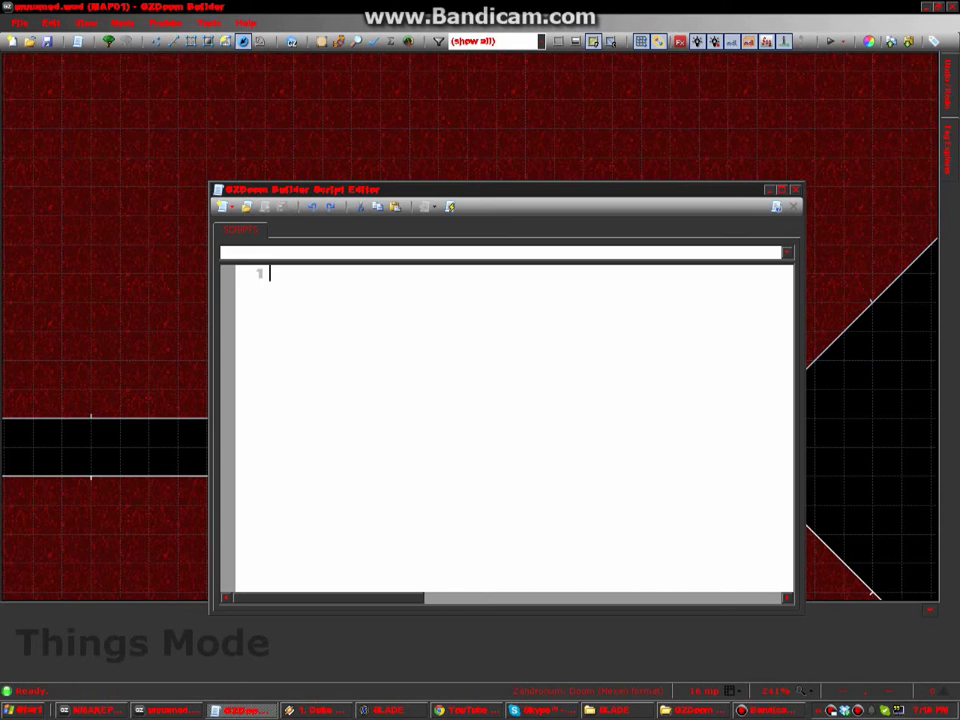
type("#include \"zcommon")
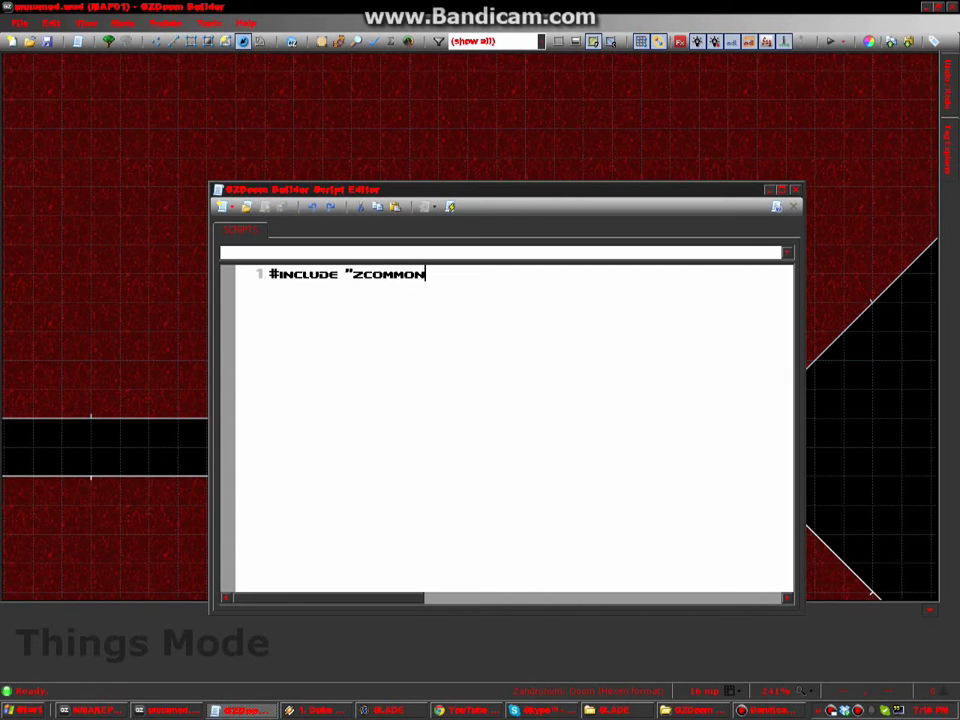
type(".acs\"")
key("Return")
- Declare script 1 (Void) below the include line and open its body with a brace
type("script ")
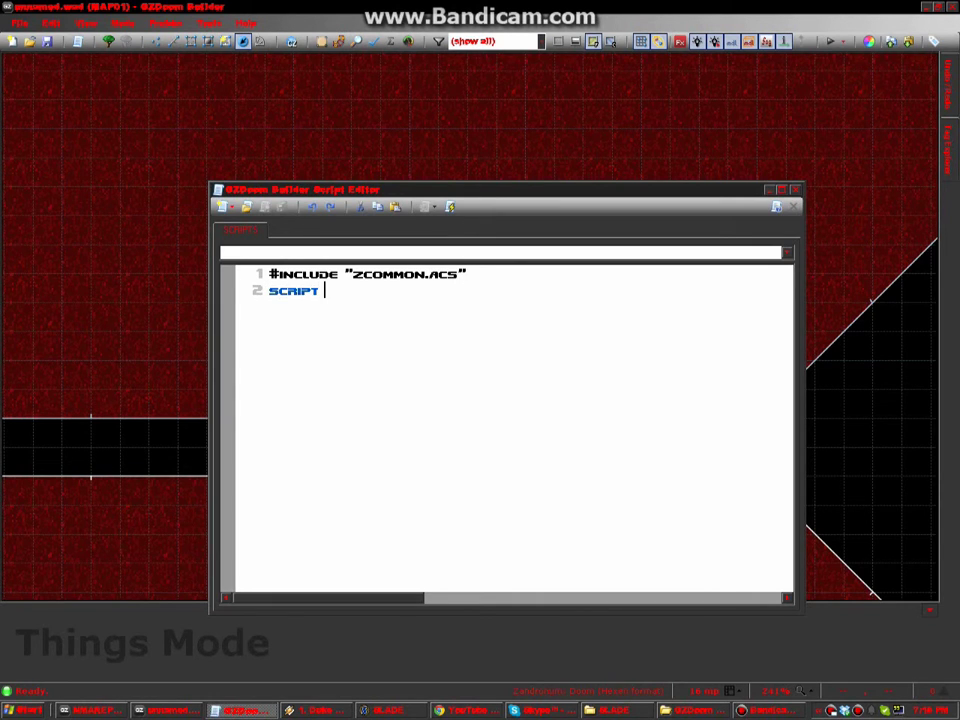
type("1 (Void)")
key("Return")
type("{")
key("BackSpace")
type("}")
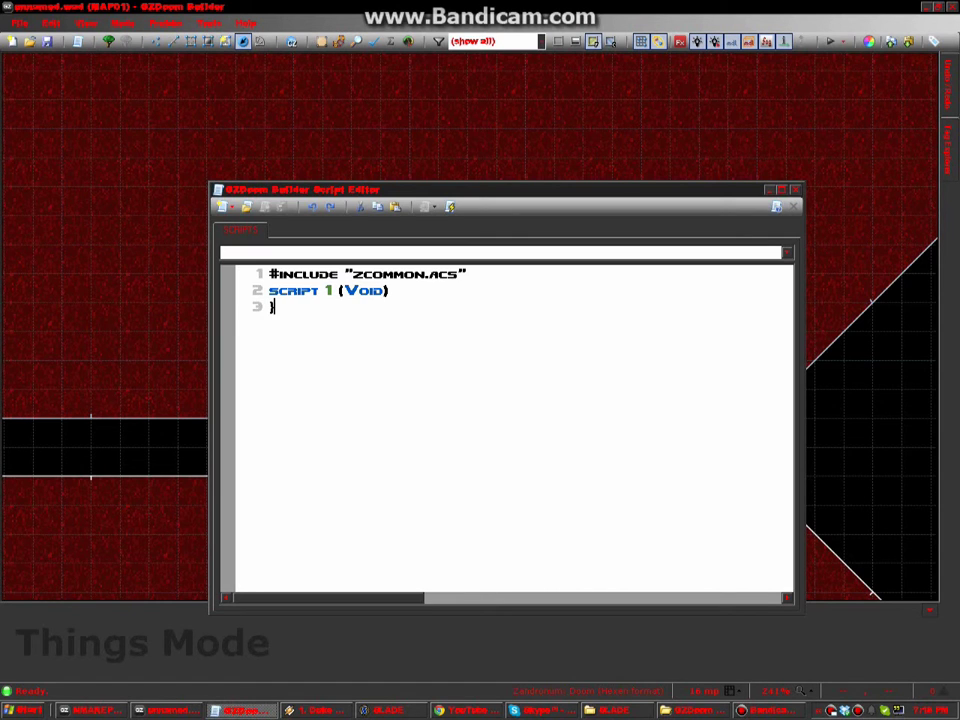
key("BackSpace")
type("{")
key("Return")
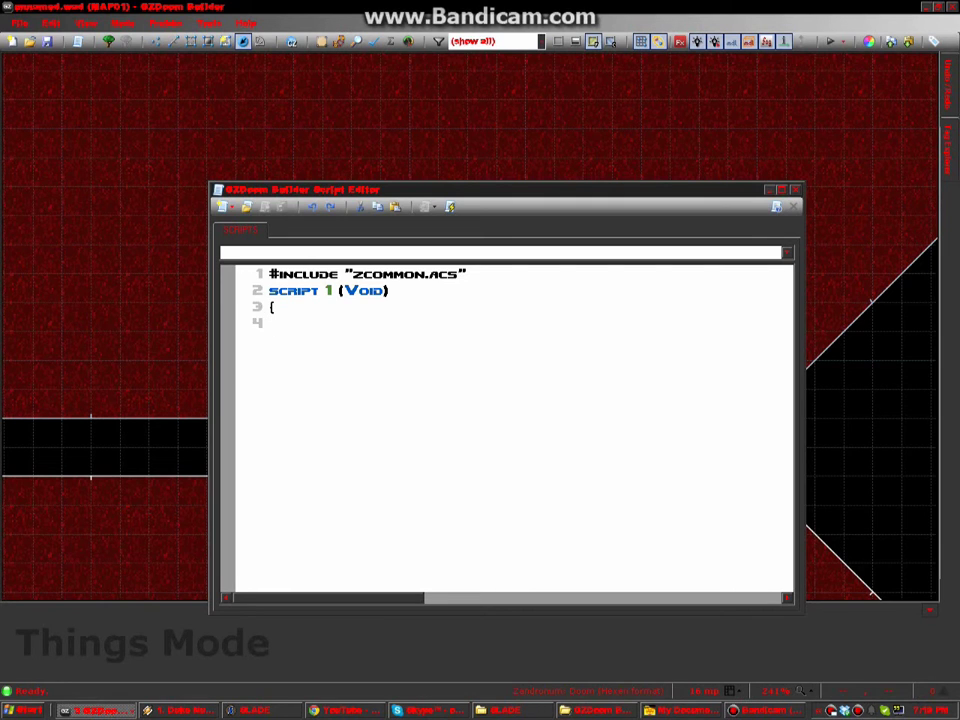
- Add Polyobj_RotateLeft(1,16,64); and Delay(128); as the first two commands in the script body
type("Polyobj_")
key("BackSpace")
key("BackSpace")
type("j_Ro")
key("BackSpace")
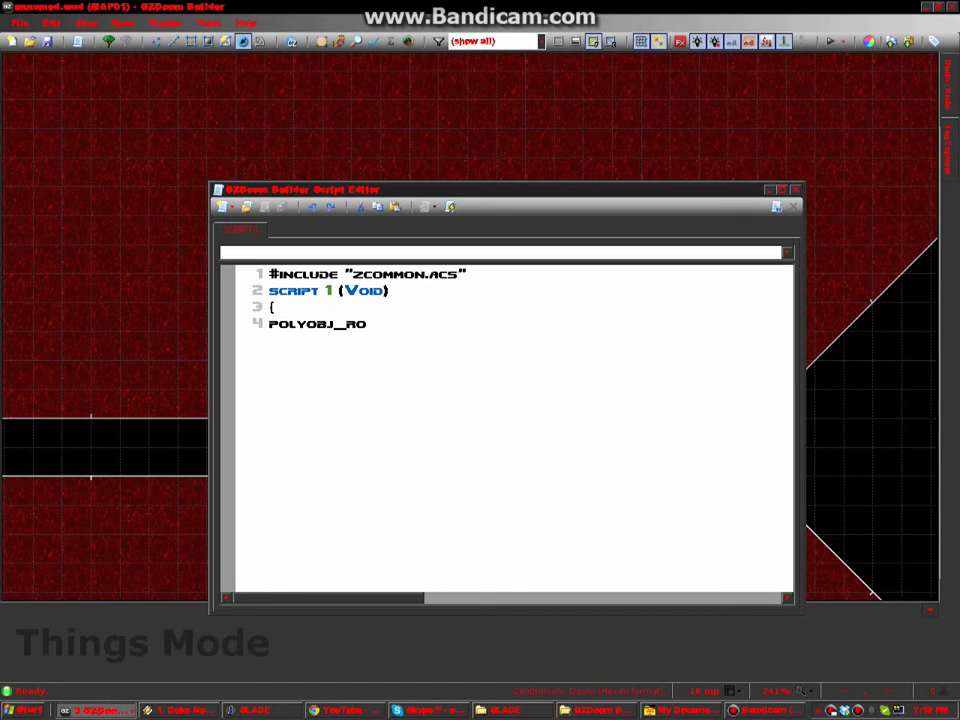
type("tate")
type("Left(")
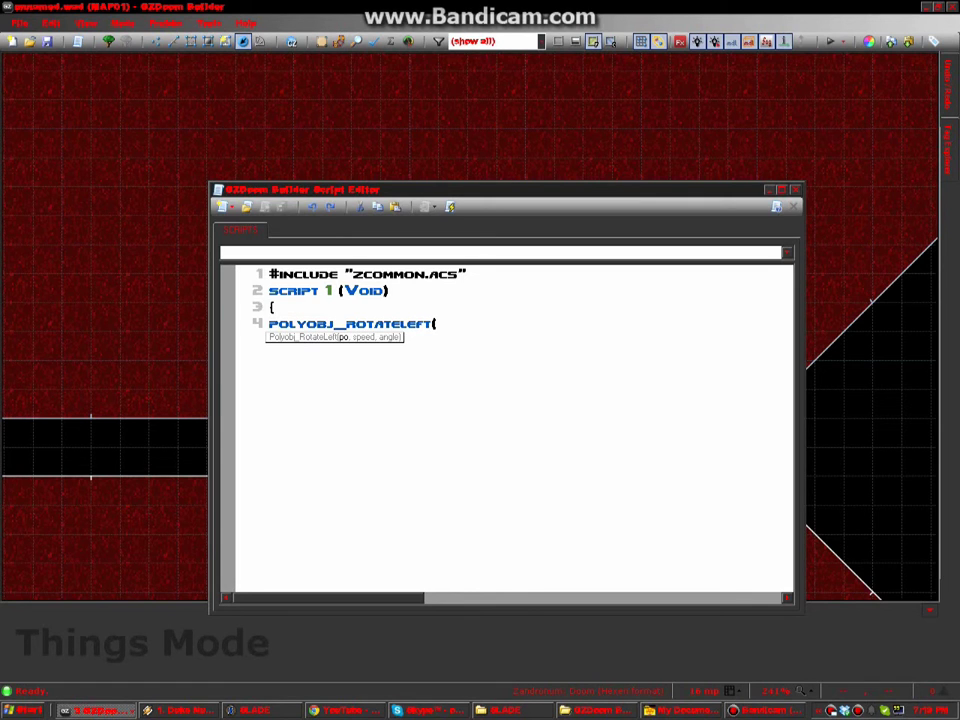
type("1,16,64);")
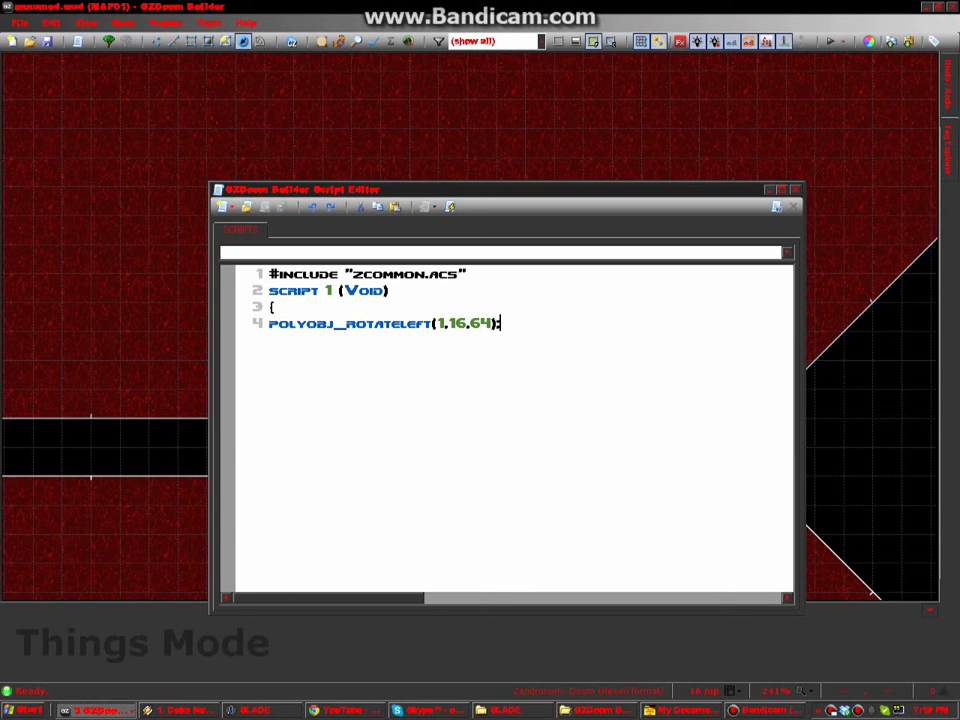
key("Return")
type("Delay(12")
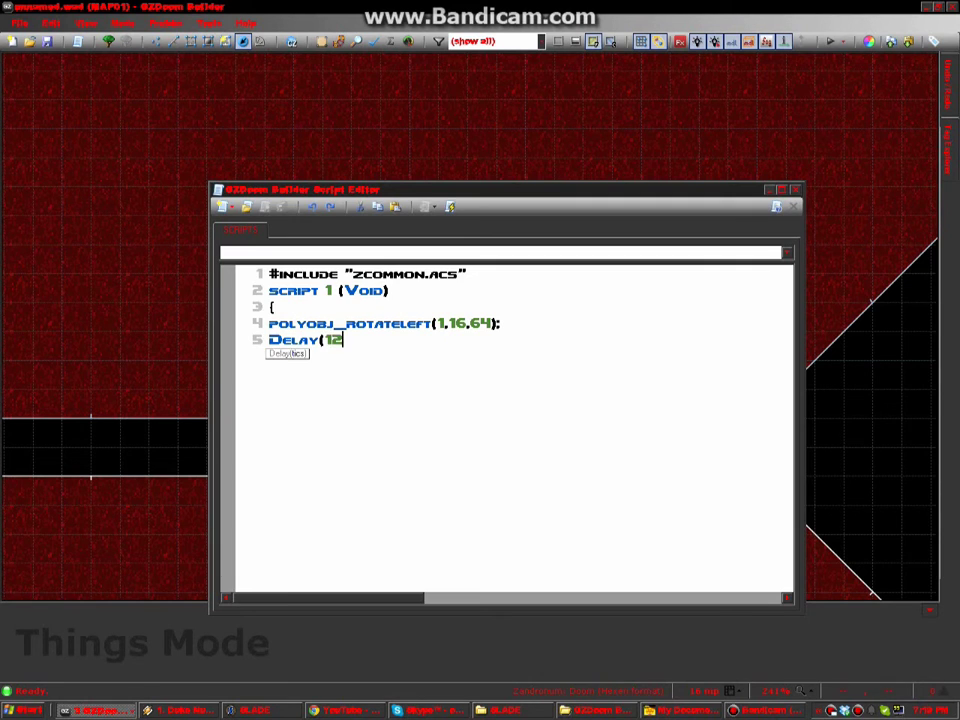
type("8);")
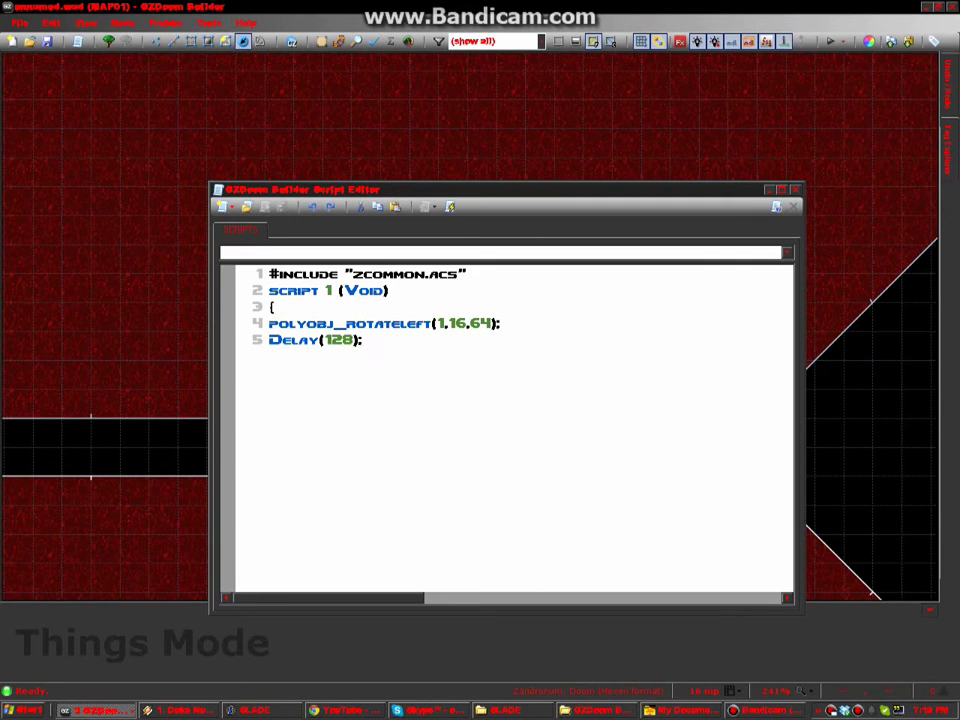
- Duplicate the rotate and delay lines within script 1 and end the script with a single closing brace
key("Return")
type("}")
left_click_drag(275, 357, 269, 324)
key("ctrl+c")
left_click(276, 357)
key("Return")
type("Polyobj_RotateLeft(1,16,64); Delay(128);")
type("}")
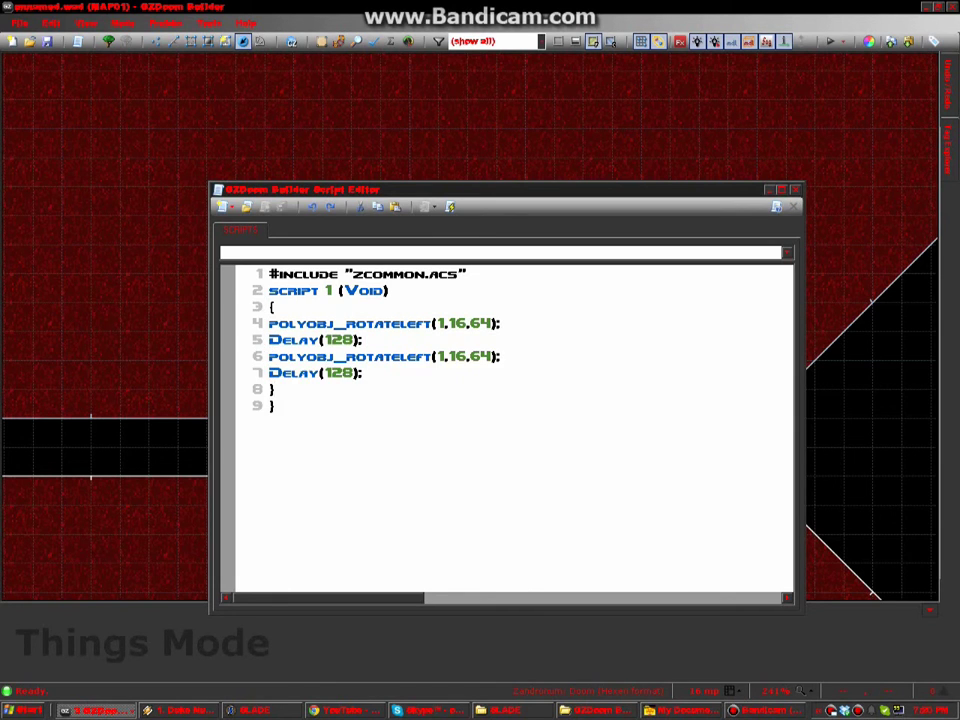
key("ctrl+z")
key("ctrl+z")
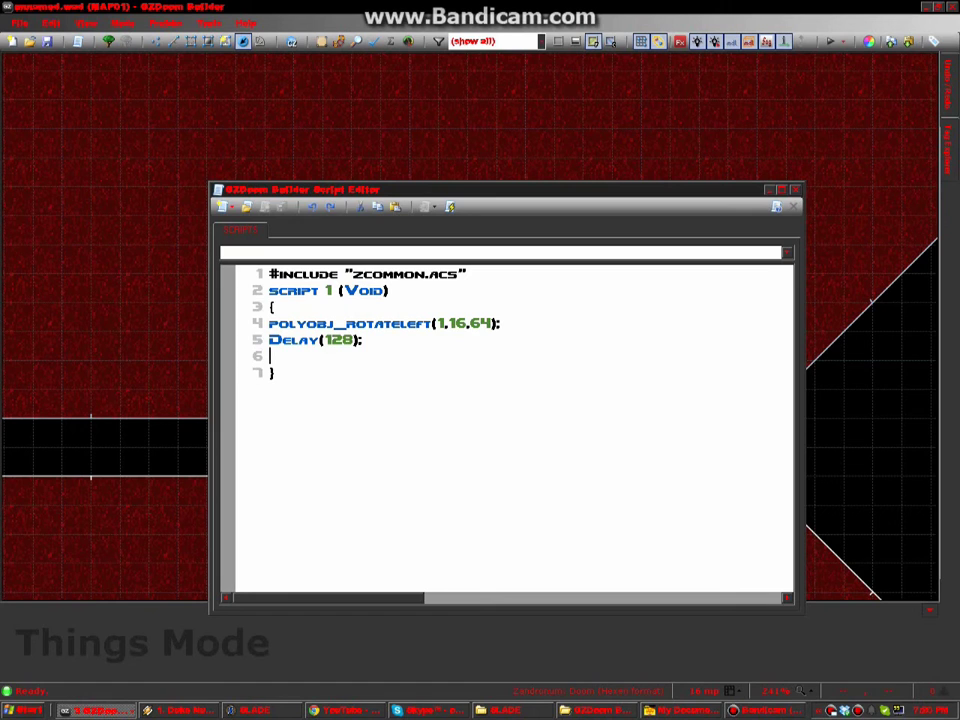
key("ctrl+v")
key("BackSpace")
key("Delete")
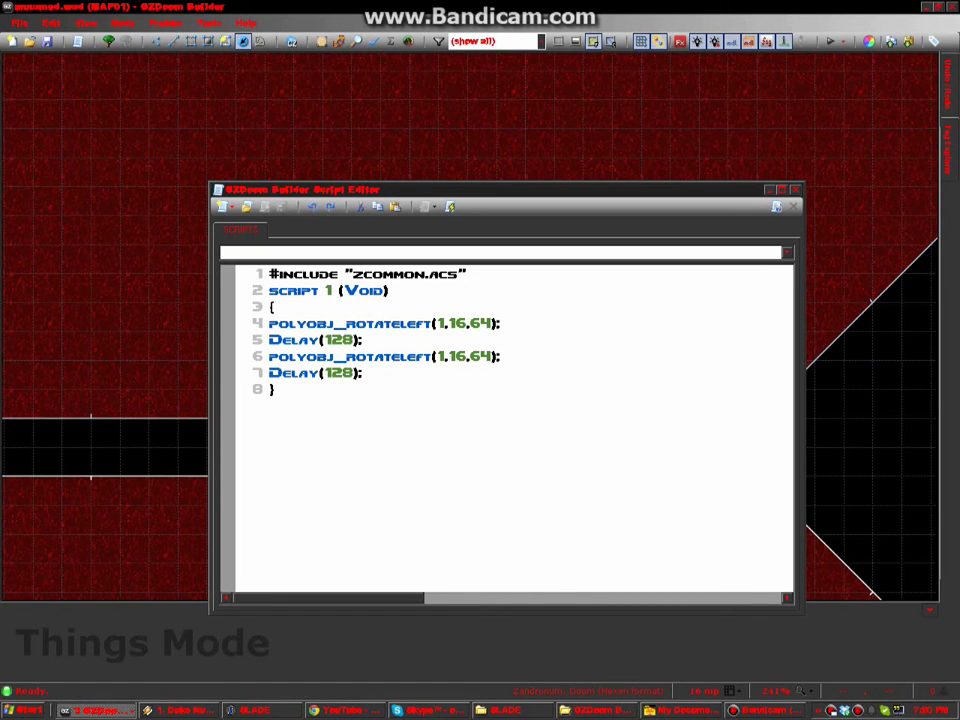
- Change the second rotate command to Polyobj_RotateRight, compile the script and close the script editor
left_click_drag(401, 356, 426, 357)
type("Right")
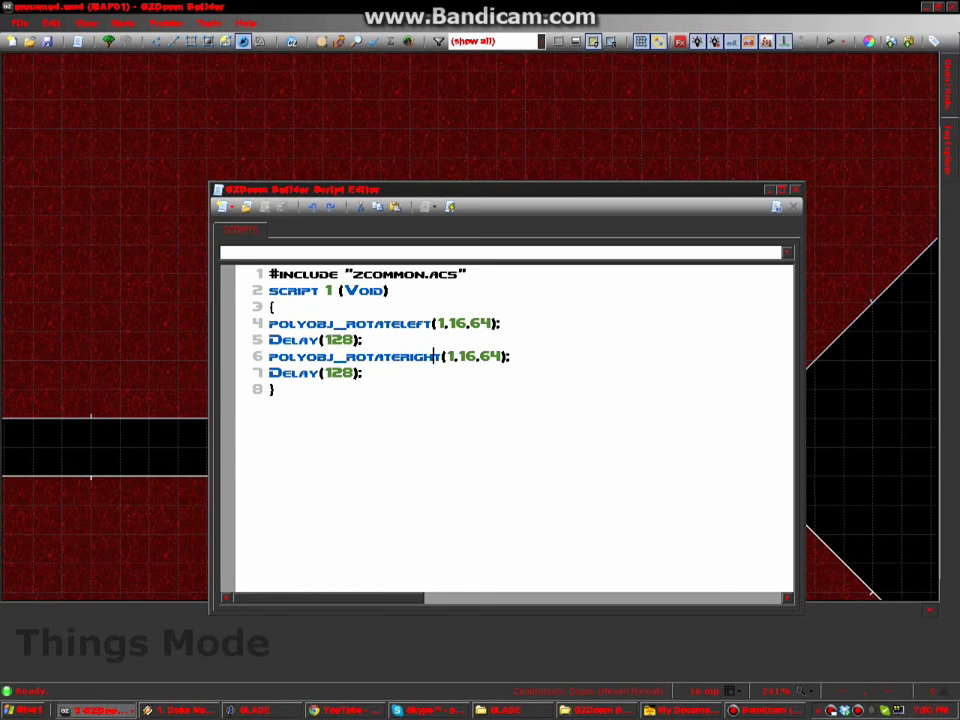
left_click(510, 356)
left_click(450, 206)
left_click(796, 189)
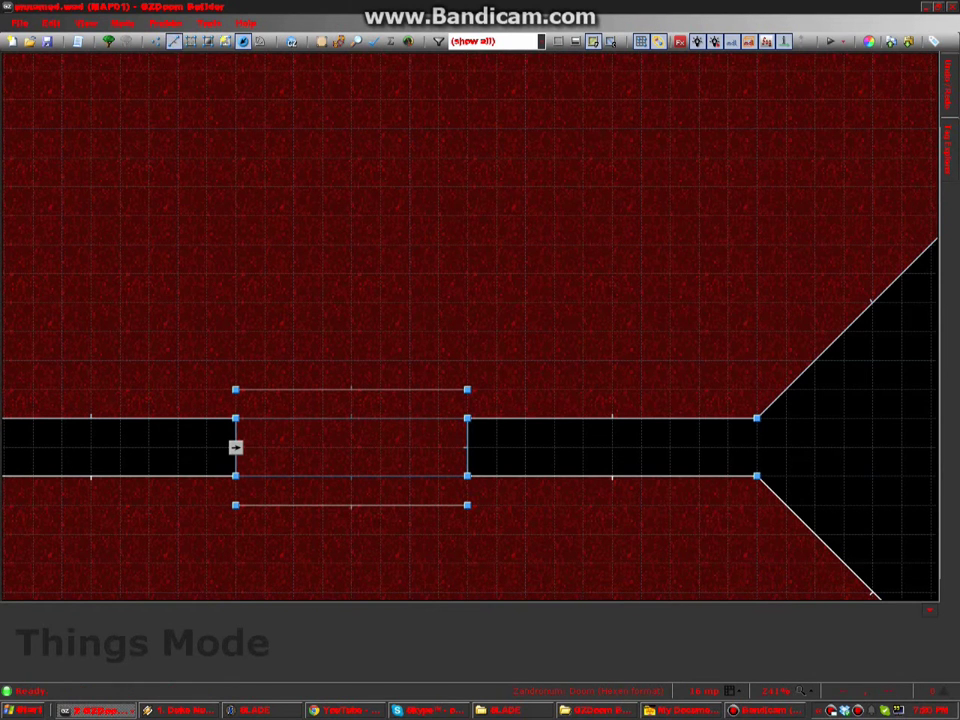
- Give both lines flanking the doorway action 80 Script Execute with Script 1, triggered by Player presses Use, as a repeatable action
key("l")
right_click(345, 505)
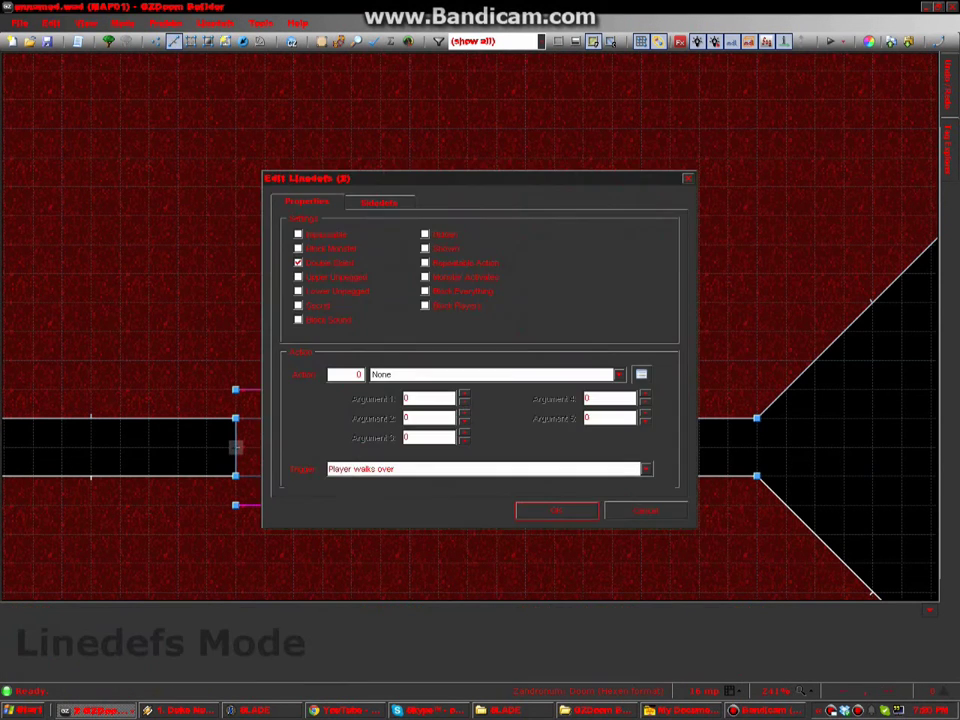
type("80")
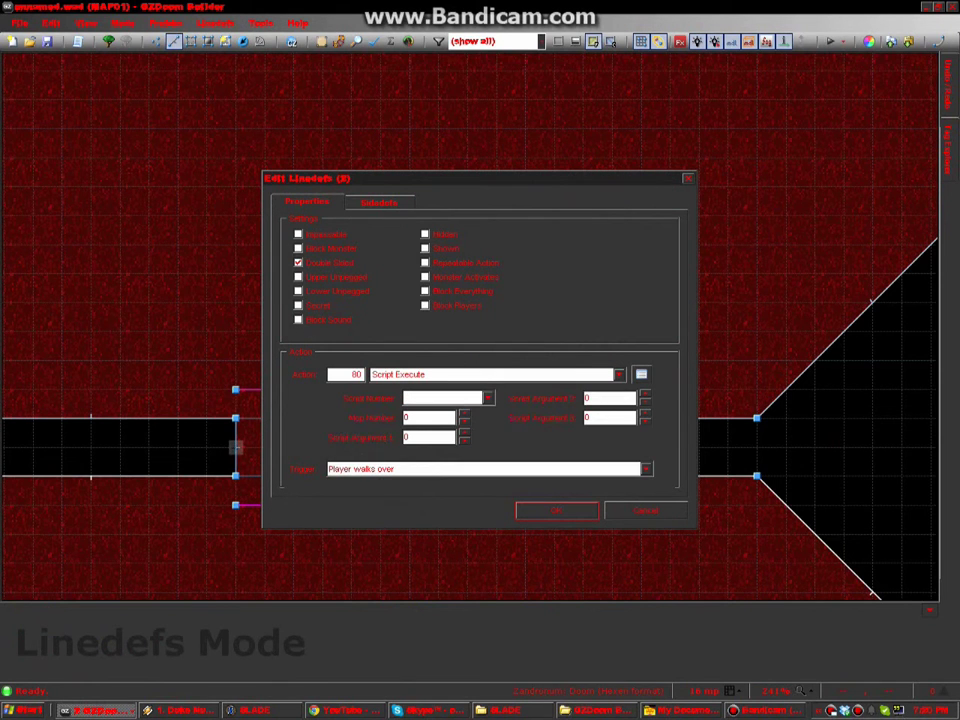
left_click(440, 398)
left_click(489, 398)
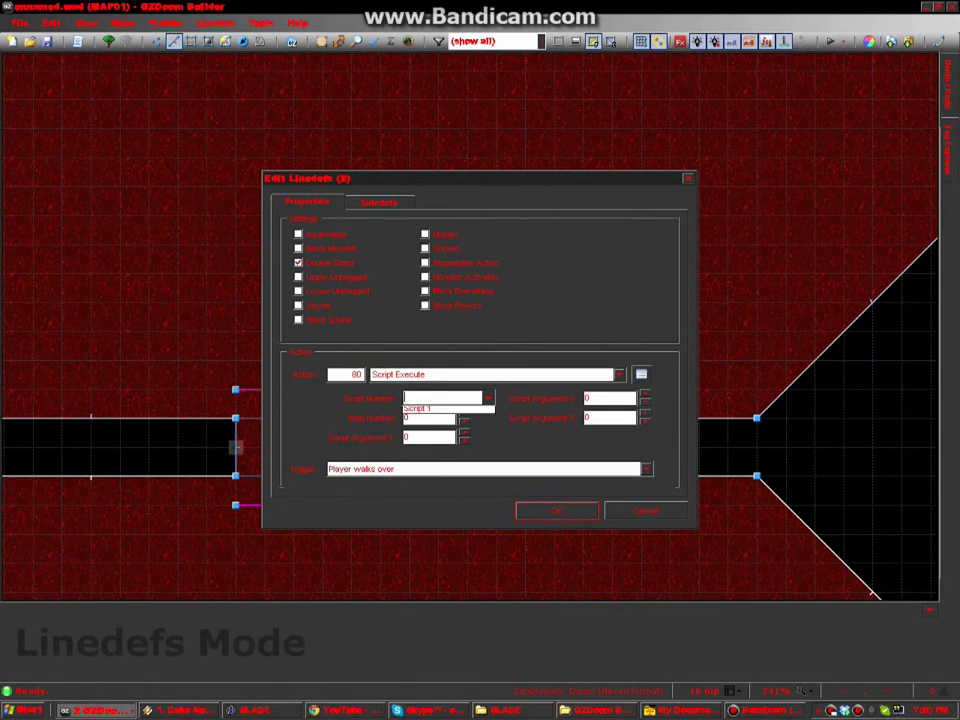
left_click(440, 408)
left_click(646, 469)
left_click(363, 493)
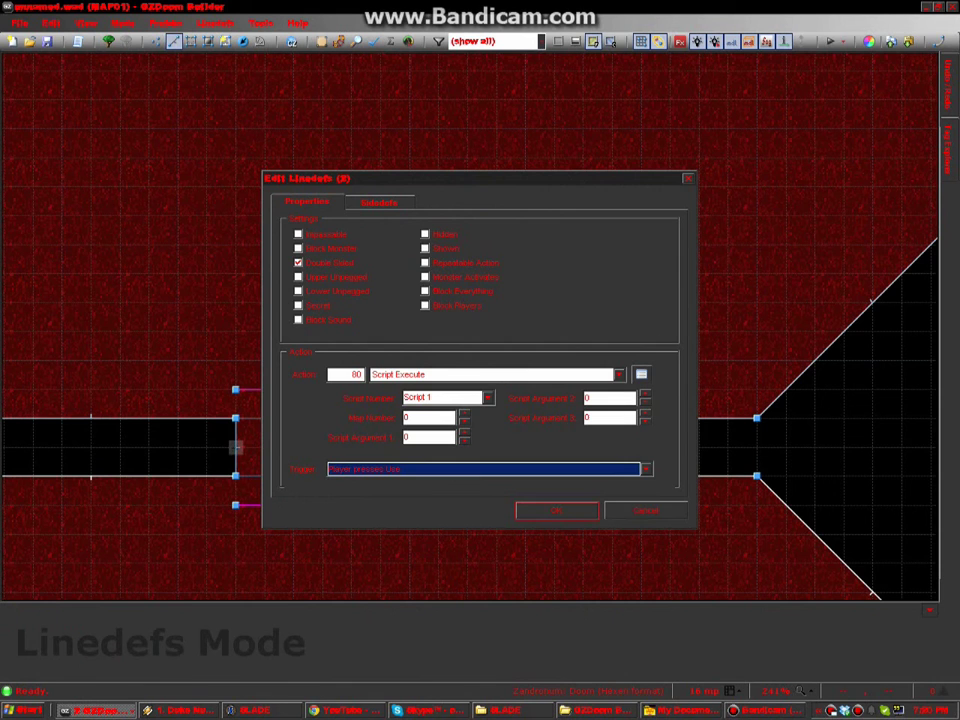
left_click(424, 262)
left_click(555, 510)
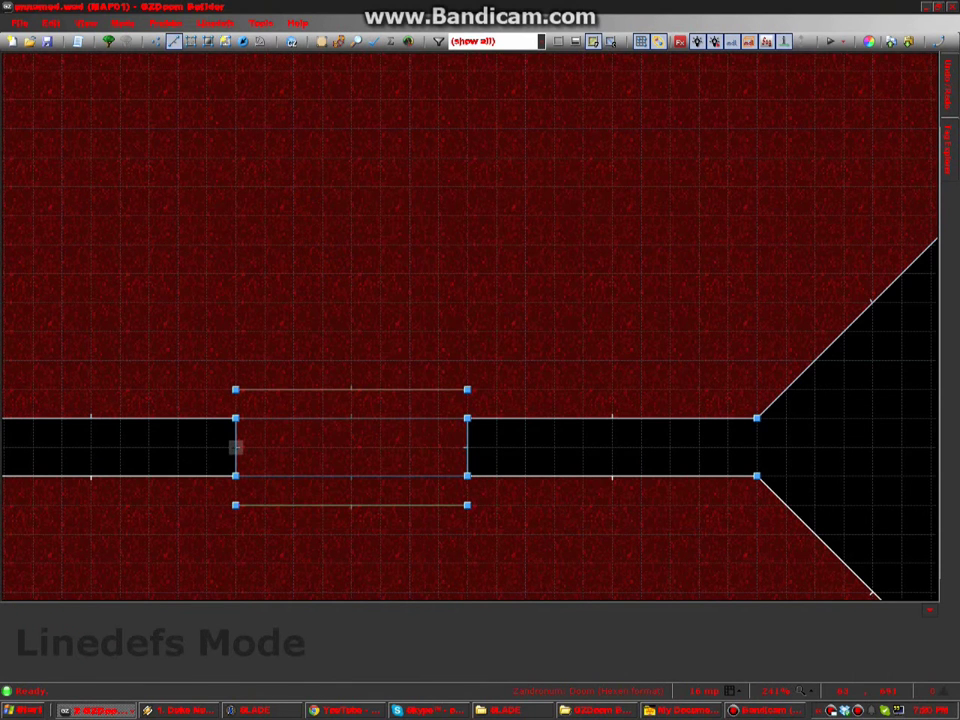
- Insert a Player 1 start at 96, 448 in the lower room, facing north toward the doorway
key("t")
scroll(259, 413, "down", 1)
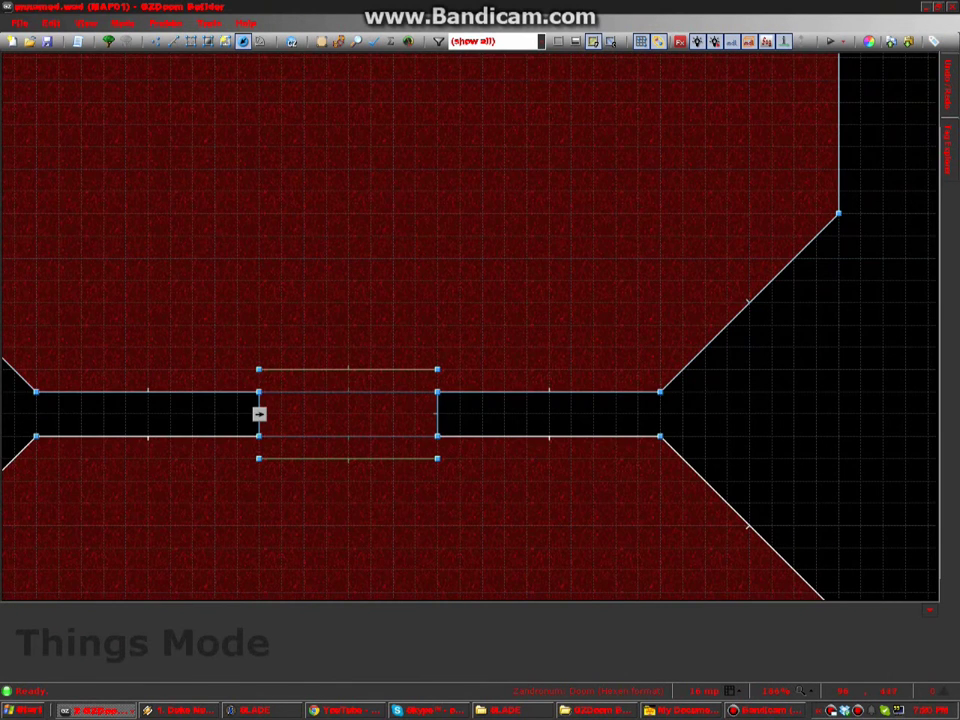
right_click(347, 523)
scroll(335, 337, "up", 5)
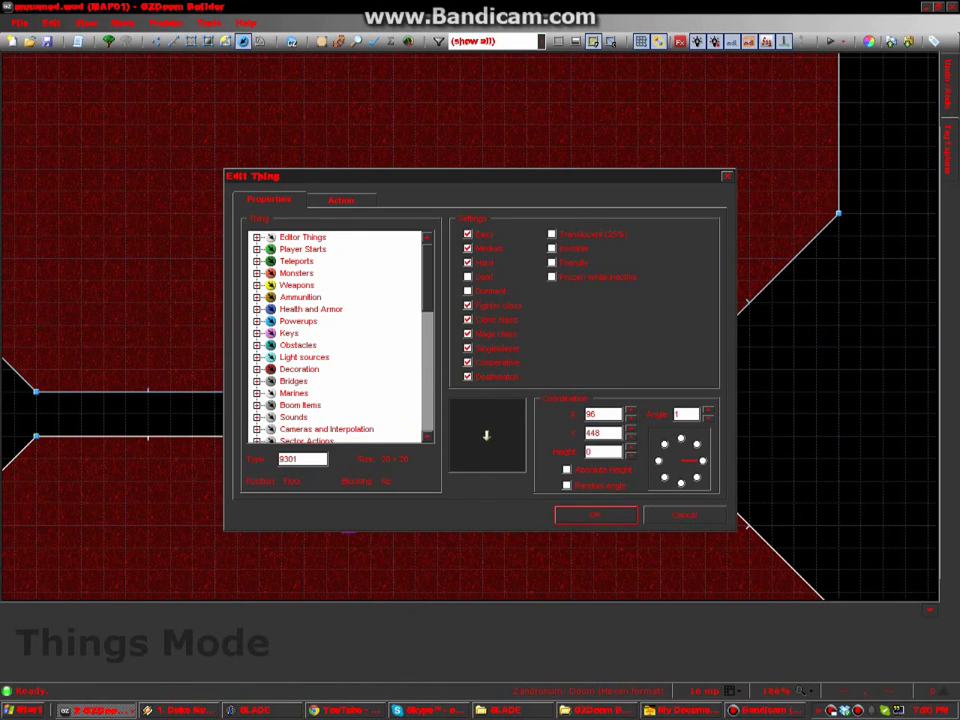
double_click(303, 249)
left_click(318, 261)
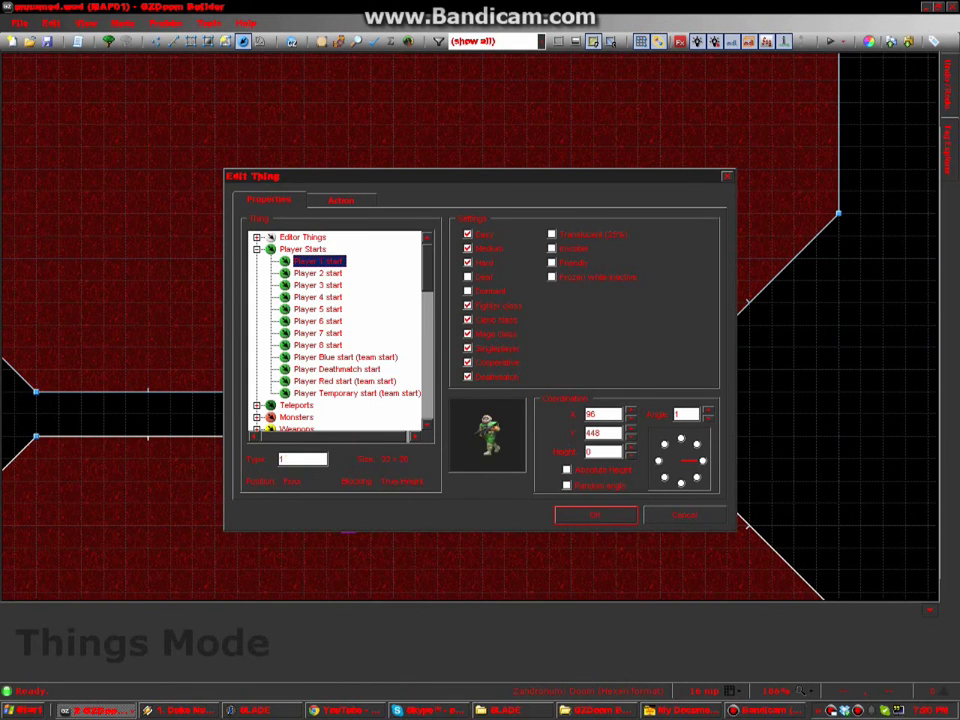
left_click(681, 438)
left_click(592, 513)
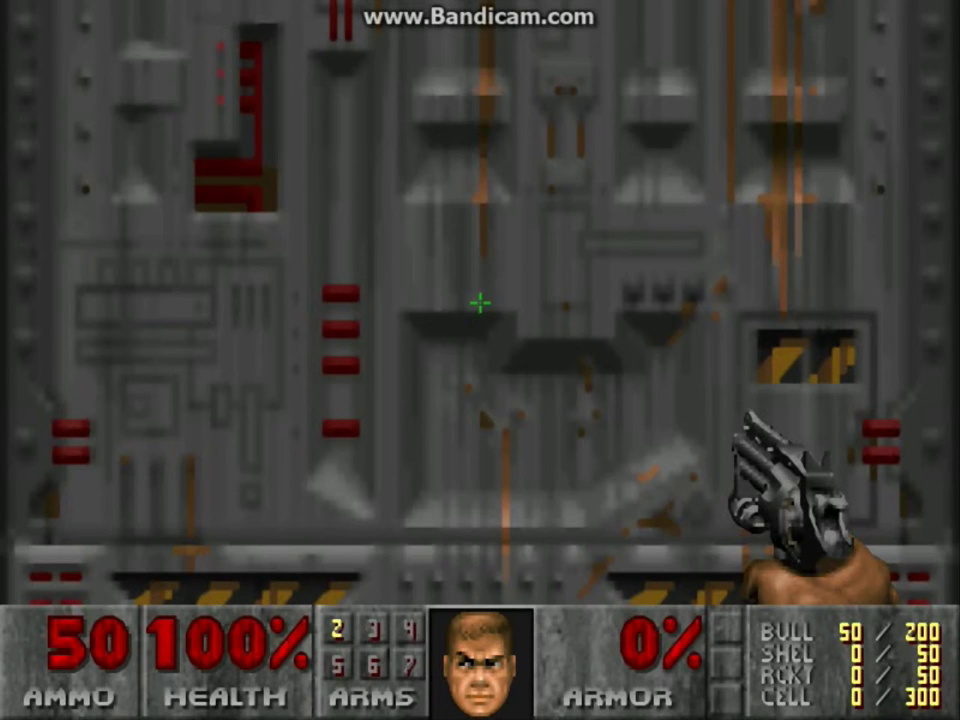
- Test the polyobject door in game by opening it and walking through the doorway from both rooms
key("space")
key("s")
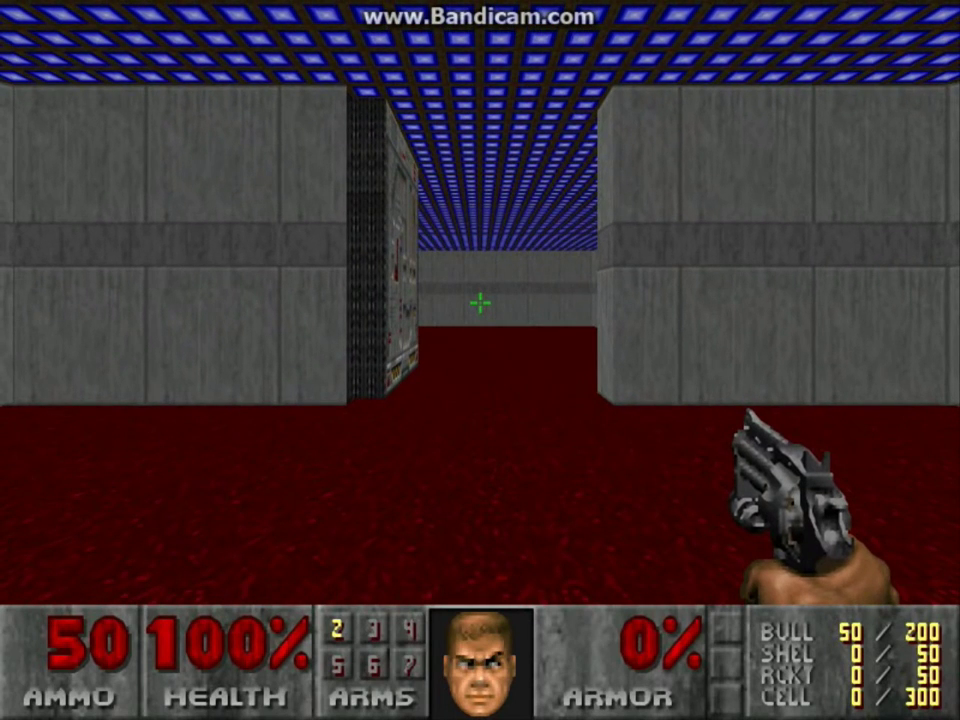
key("Left")
key("Up")
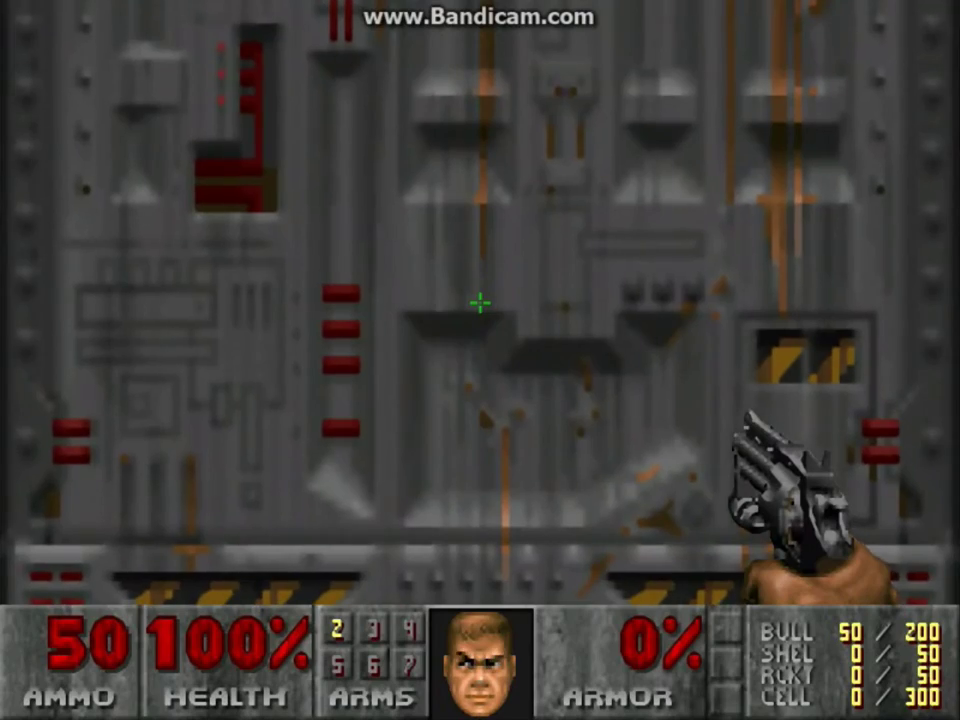
key("Right")
key("Up")
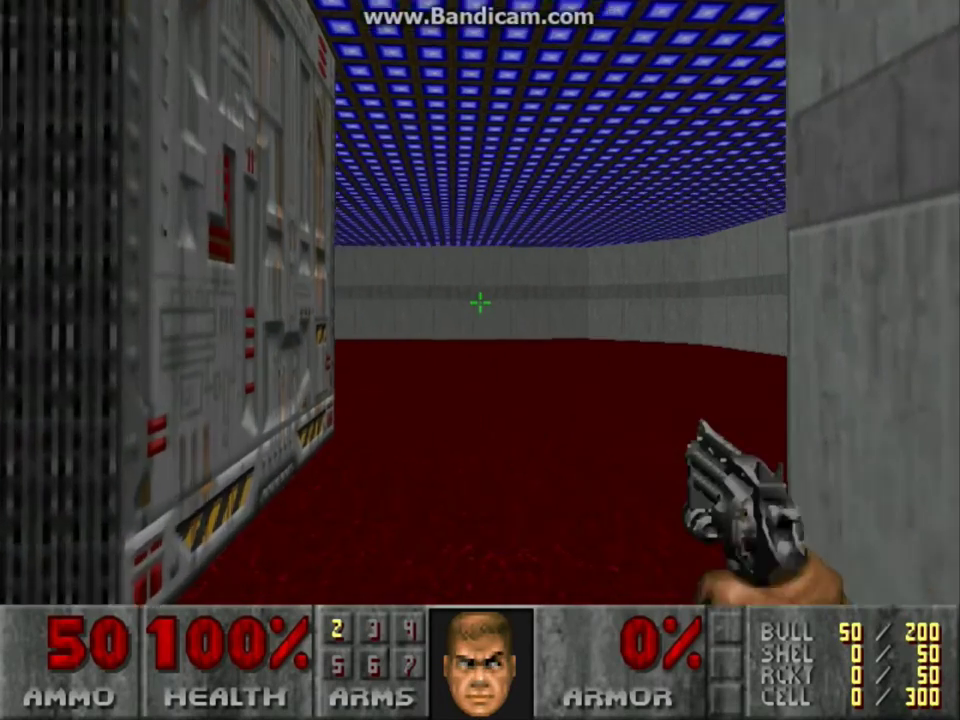
key("Left")
key("Right")
key("Up")
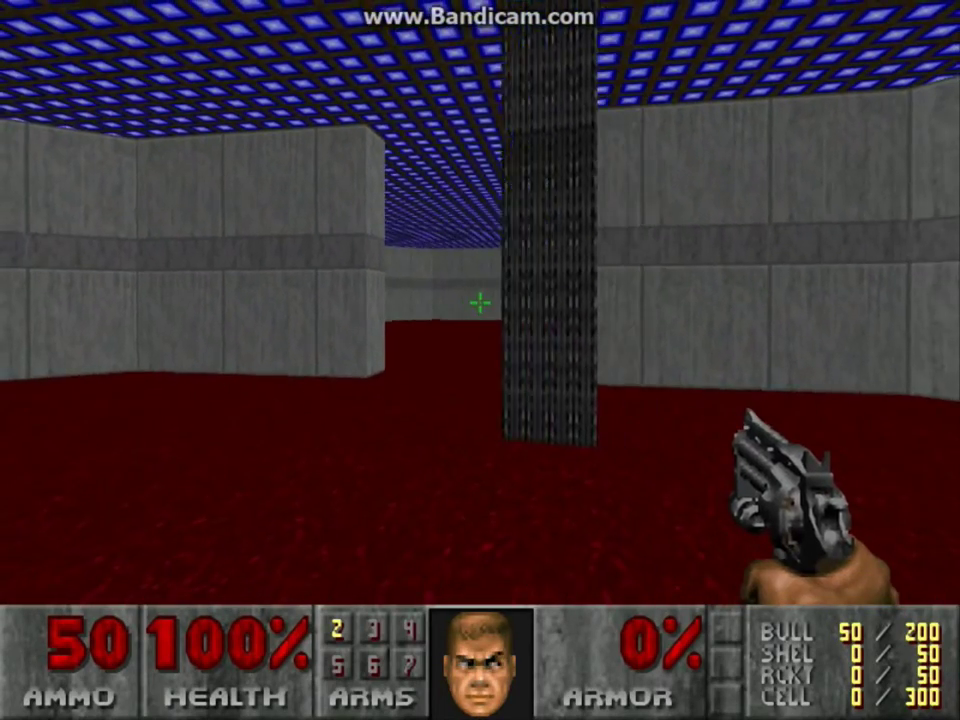
key("Up")
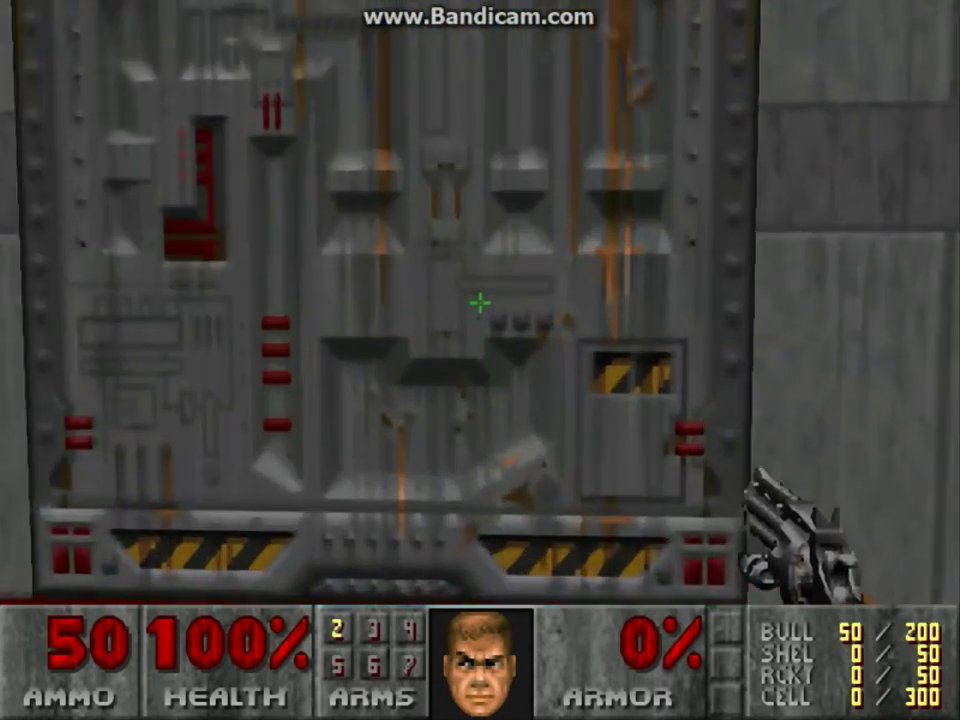
key("a")
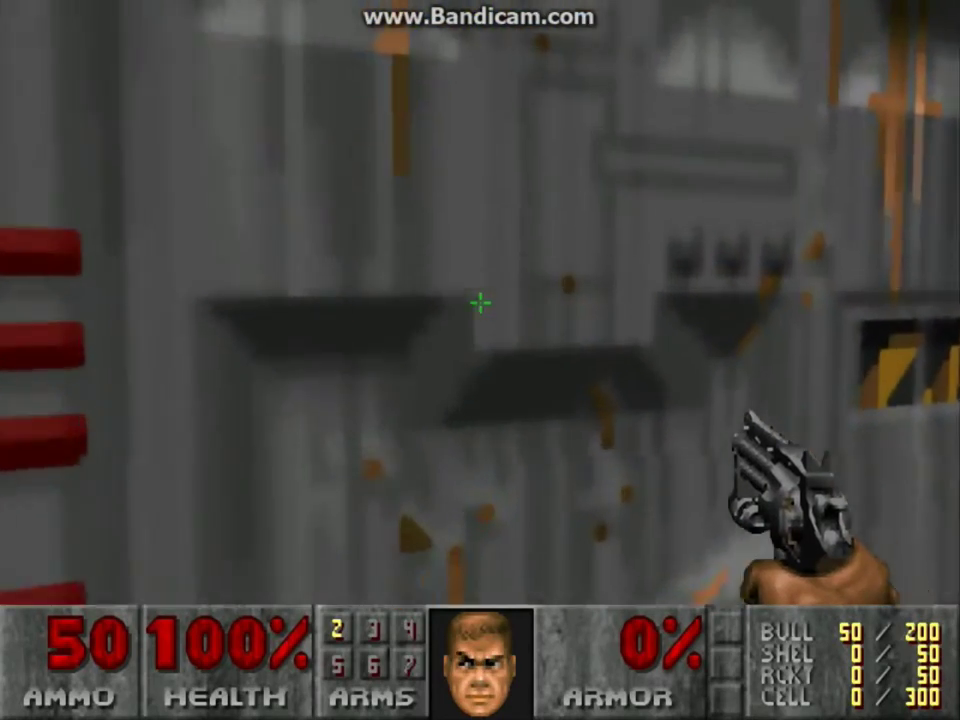
key("w")
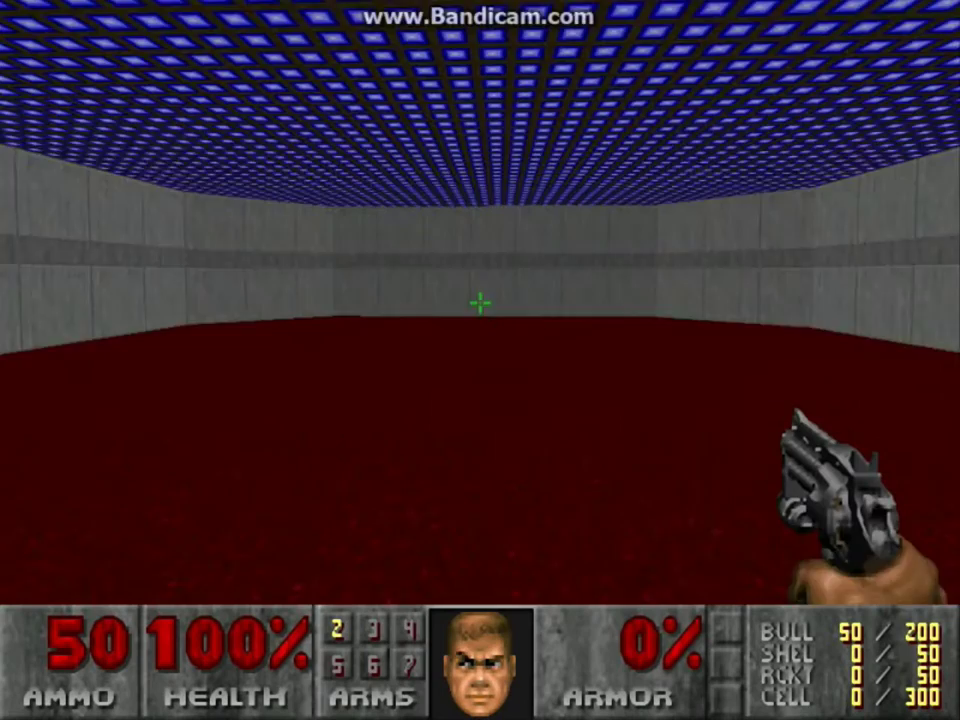
key("Right")
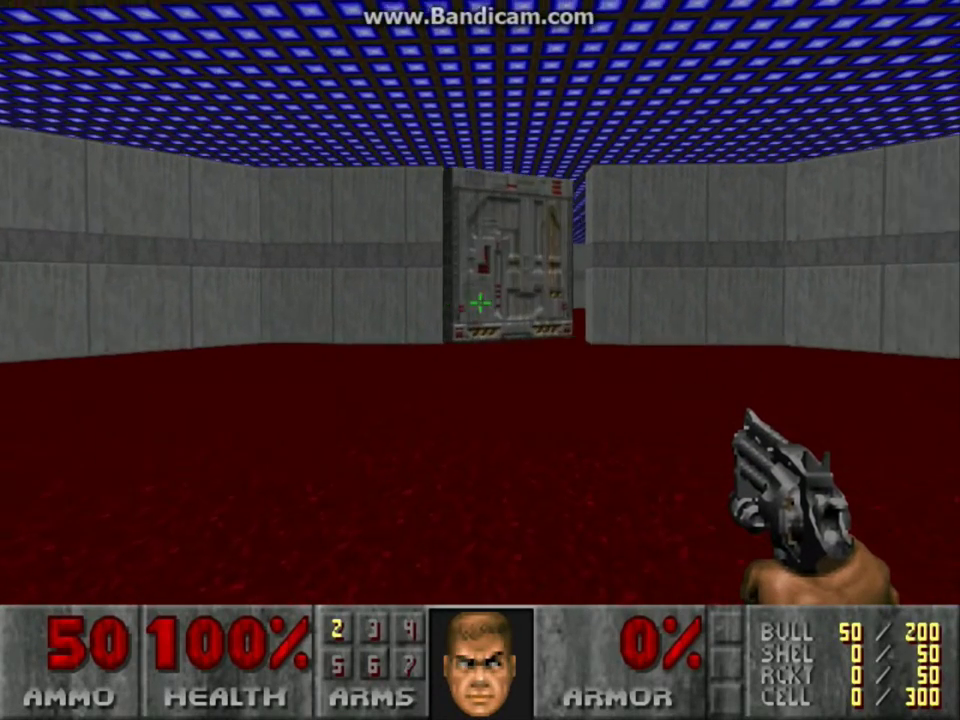
key("Up")
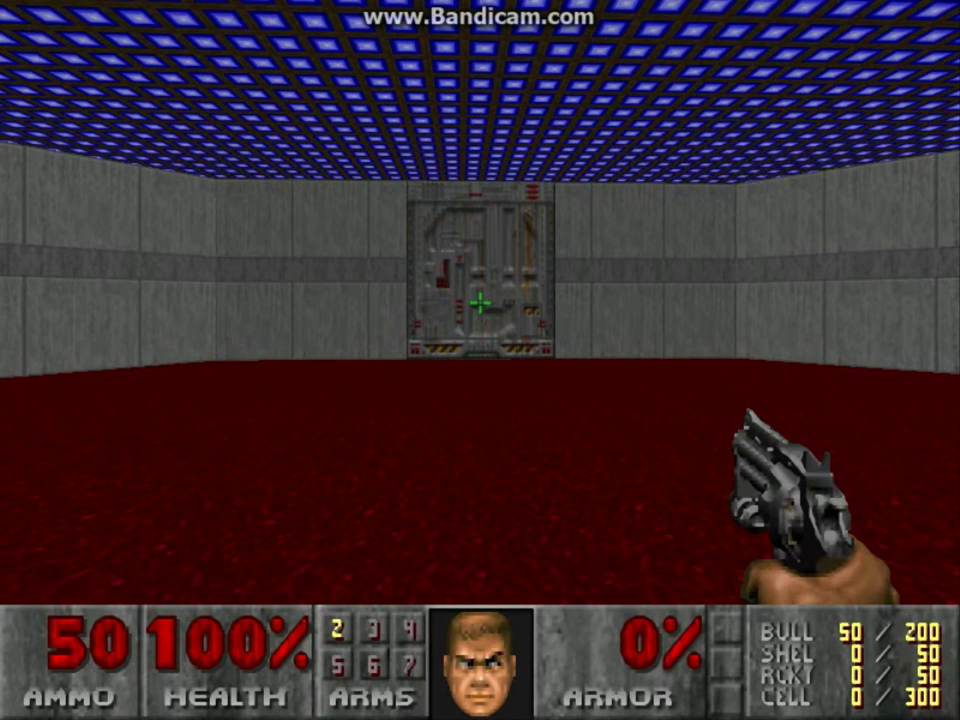
- Exit the game test and widen the doorway equally on both sides to about 256 units, clearing the line selection
key("alt+F4")
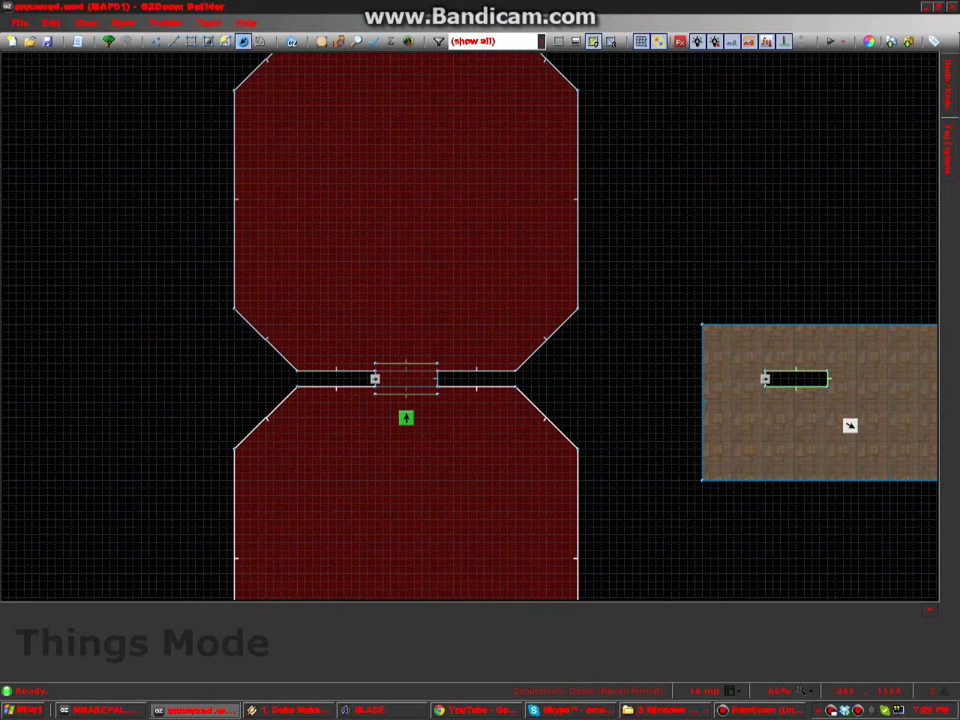
key("l")
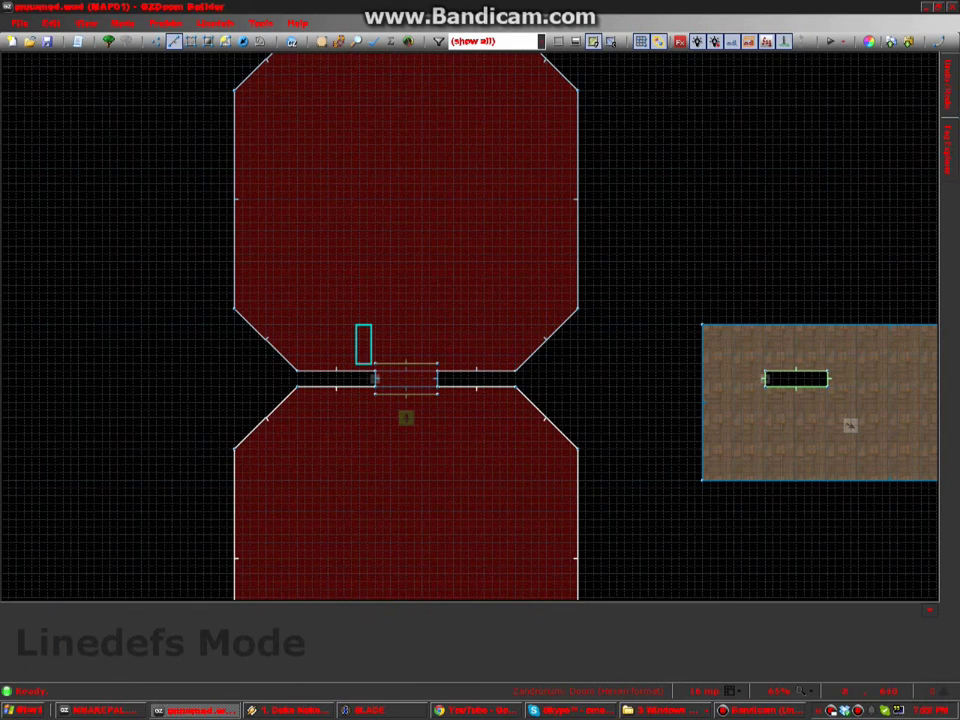
scroll(375, 385, "up", 2)
scroll(386, 403, "up", 1)
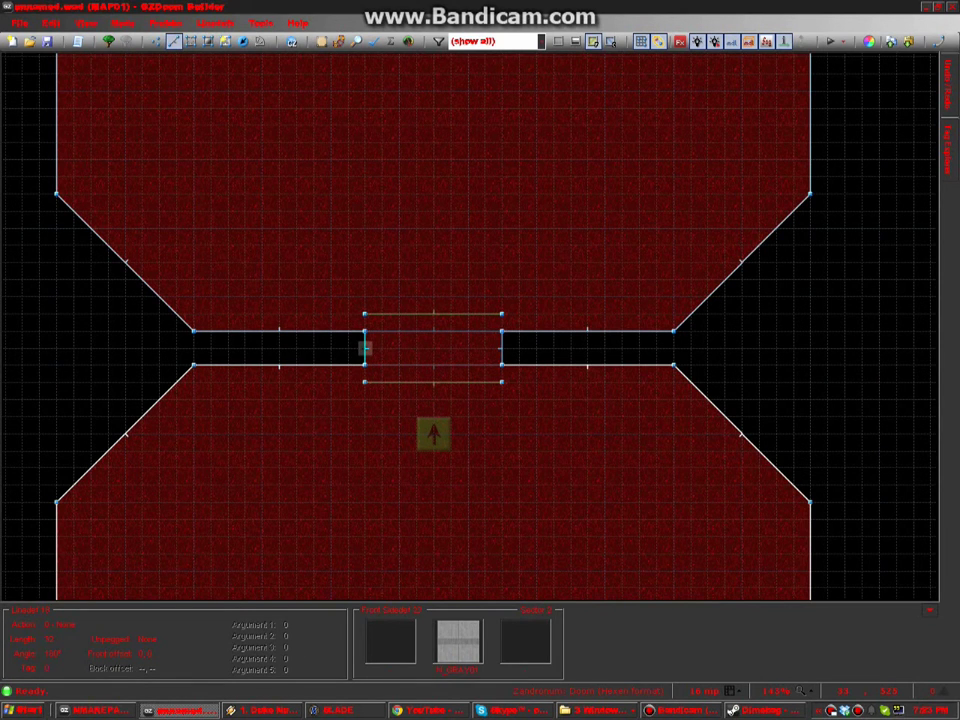
left_click_drag(365, 340, 532, 389)
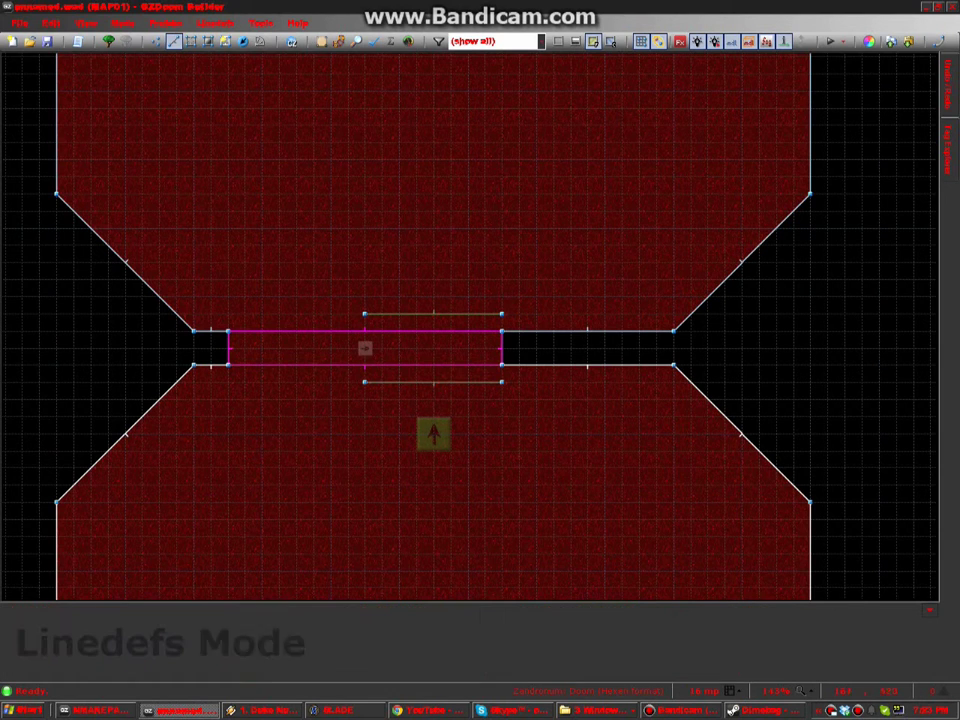
right_click_drag(502, 347, 568, 342)
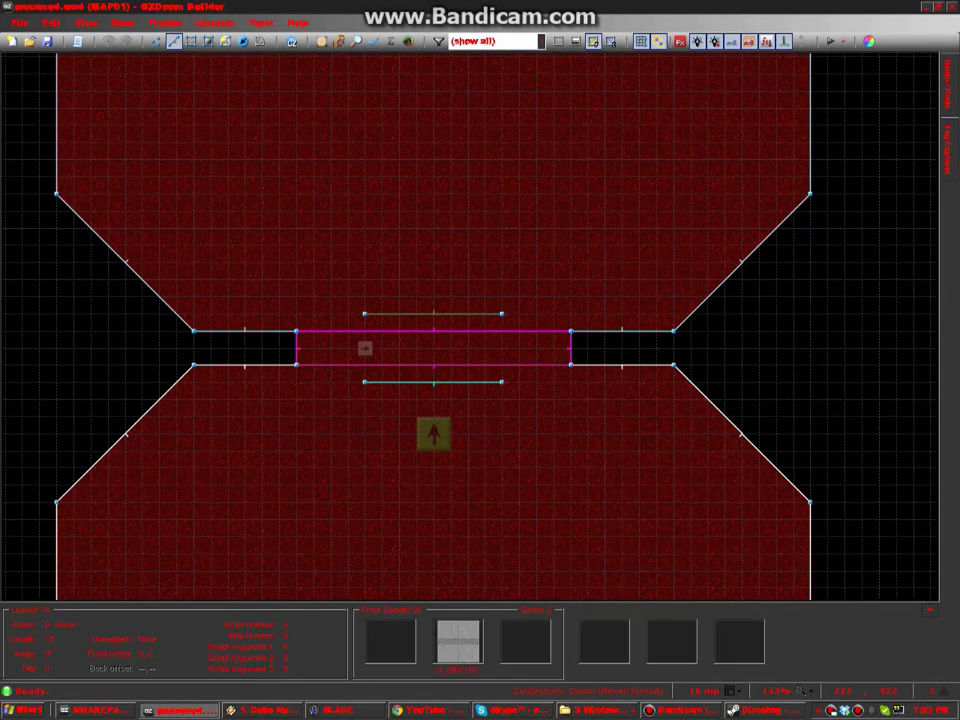
key("c")
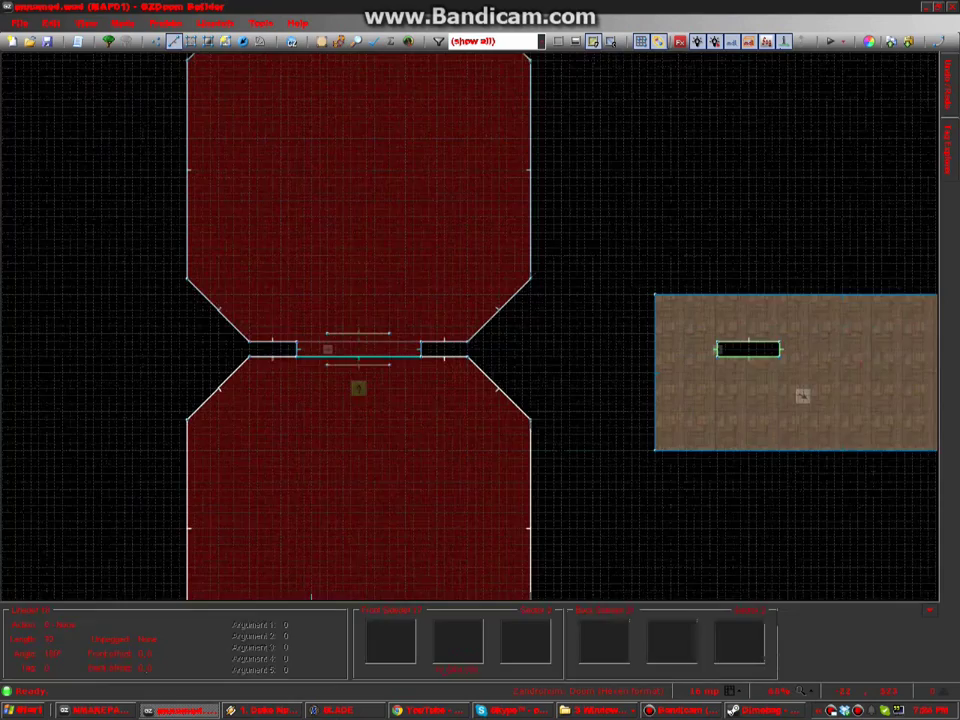
- Draw a vertical line across the middle of the widened doorway, splitting it into two equal halves
scroll(360, 367, "up", 3)
key("ctrl+d")
left_click(358, 343)
left_click(358, 309)
right_click(358, 309)
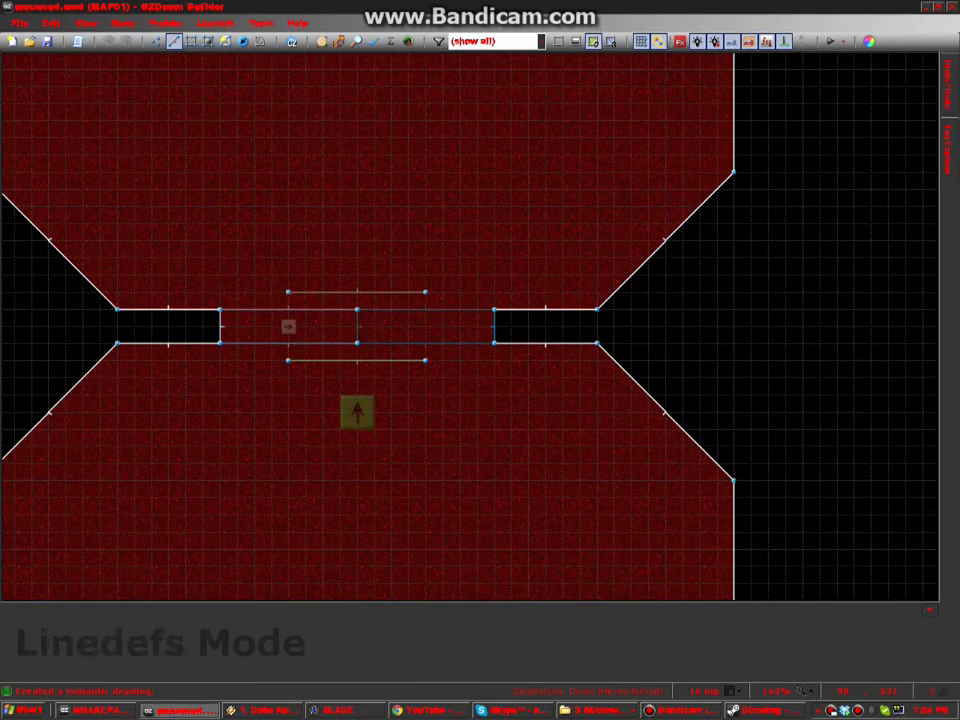
- Move the existing polyobject start spot to the midpoint of the doorway's left edge
key("t")
left_click_drag(288, 326, 236, 326)
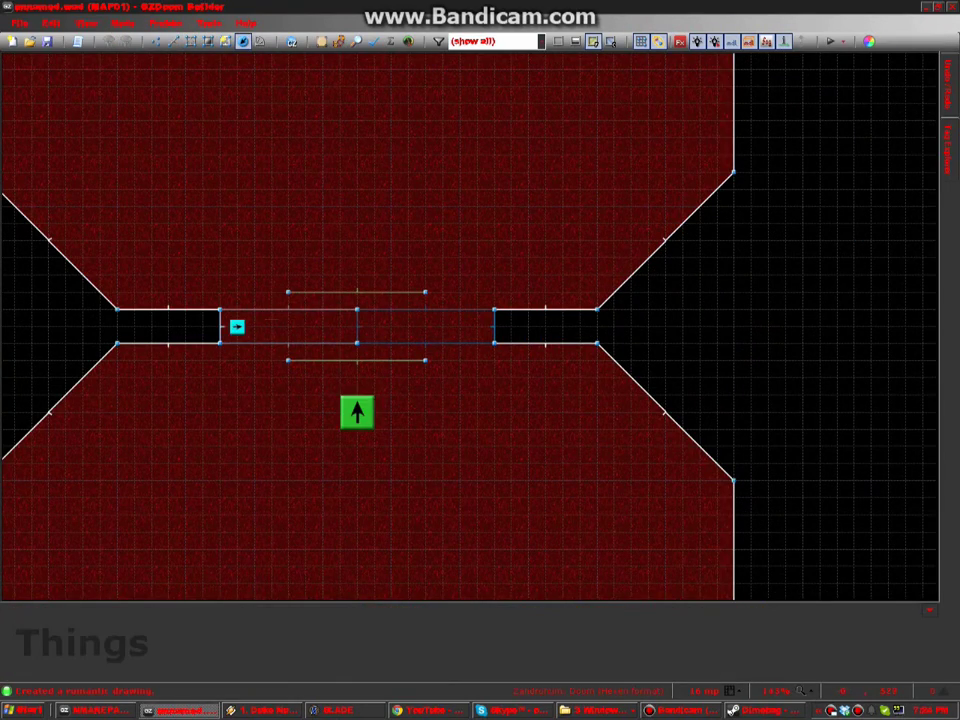
right_click_drag(236, 326, 220, 326)
- Copy the polyobject door rectangle in the brown room and place the duplicate just right of the original
scroll(286, 332, "down", 4)
scroll(470, 326, "up", 3)
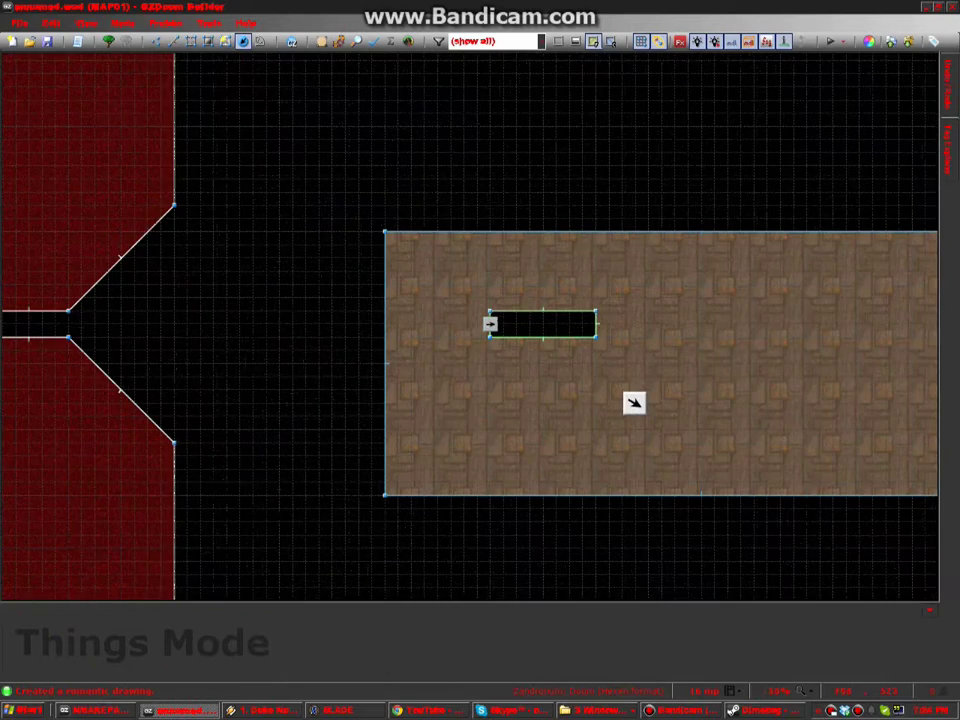
key("l")
scroll(654, 391, "up", 2)
mouse_move(616, 344)
left_mouse_down()
mouse_move(463, 279)
mouse_move(616, 344)
left_mouse_up()
key("ctrl+c")
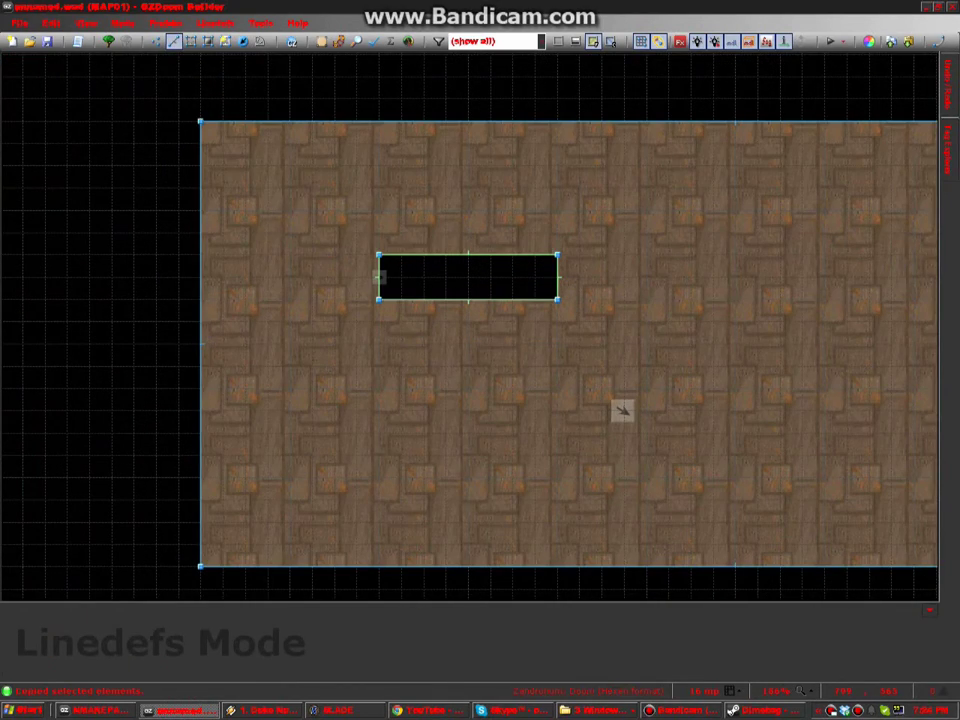
key("ctrl+v")
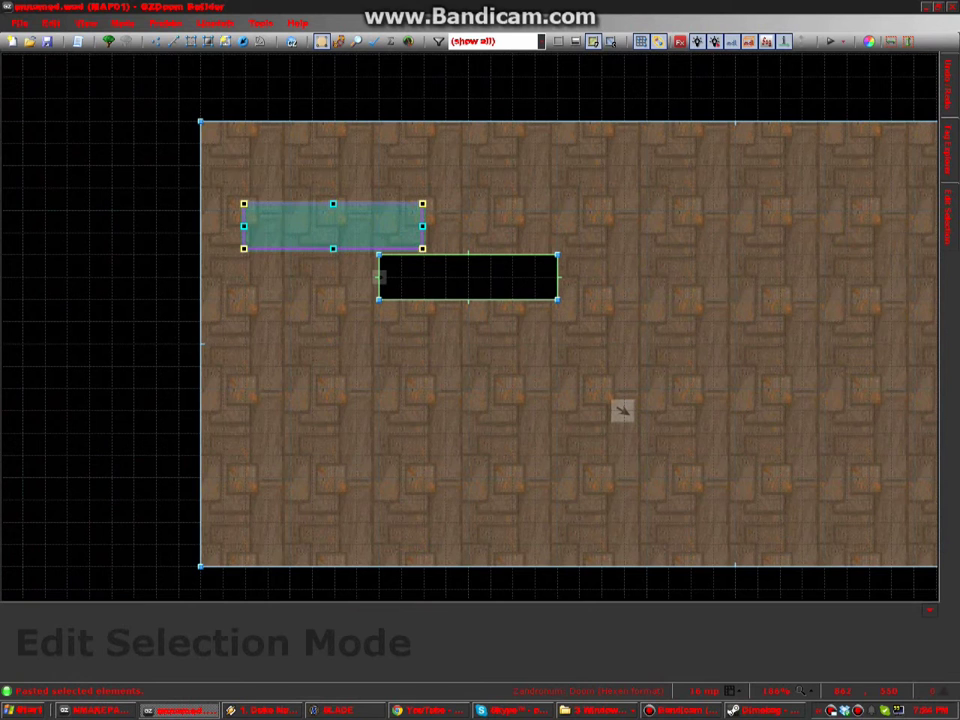
mouse_move(423, 204)
left_mouse_down()
mouse_move(381, 148)
mouse_move(421, 210)
left_mouse_up()
left_click_drag(333, 226, 669, 278)
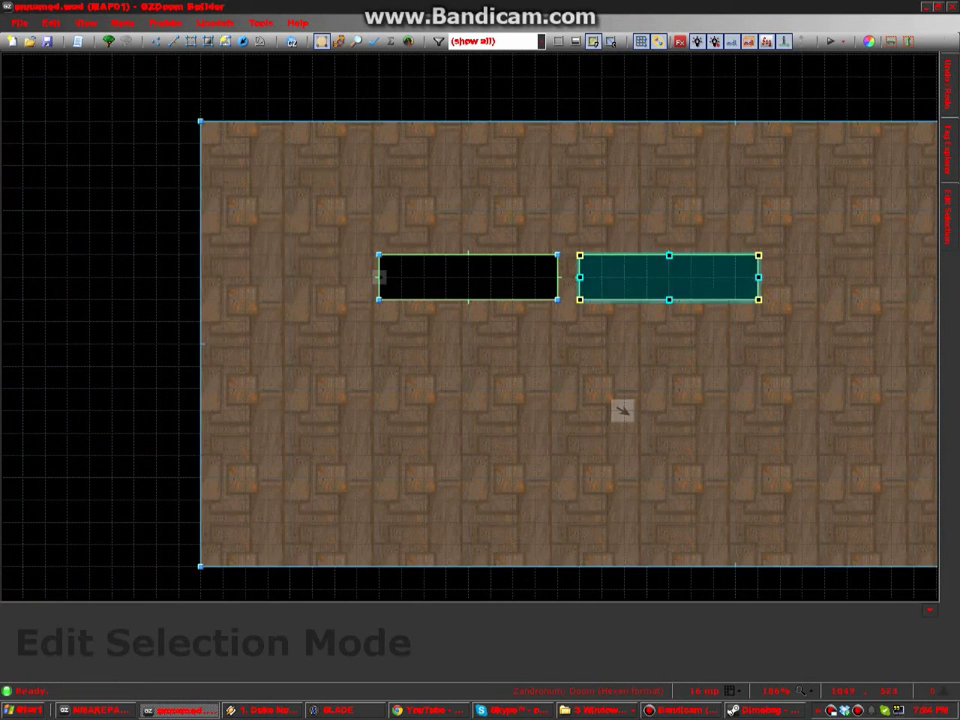
key("Return")
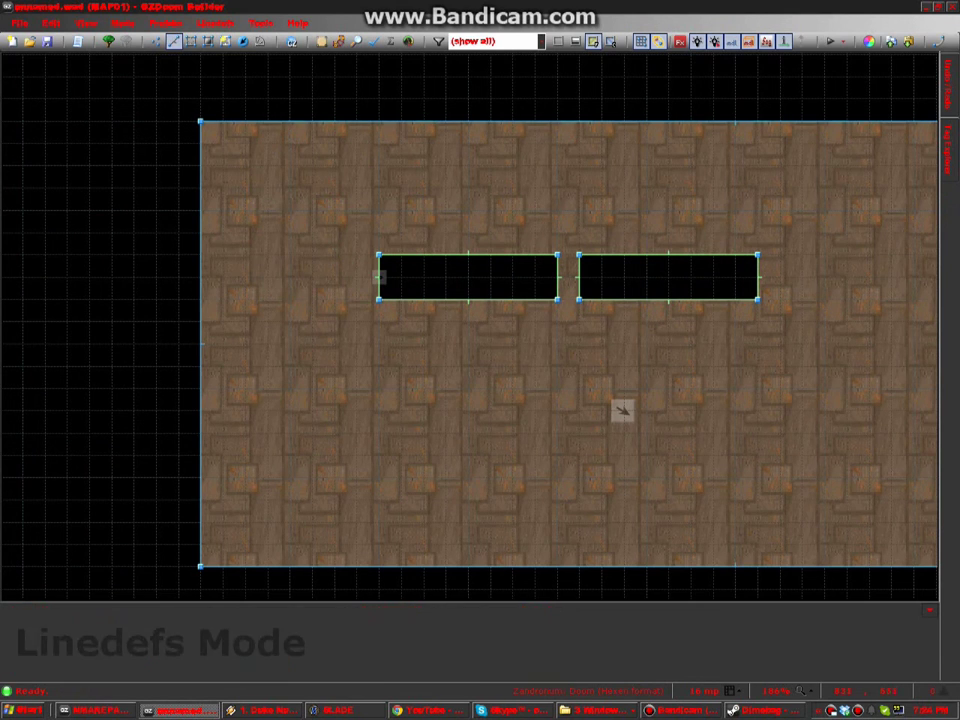
- Set the Mirror Polyobj Number of the left door rectangle's four lines to 2
left_click_drag(349, 242, 576, 365)
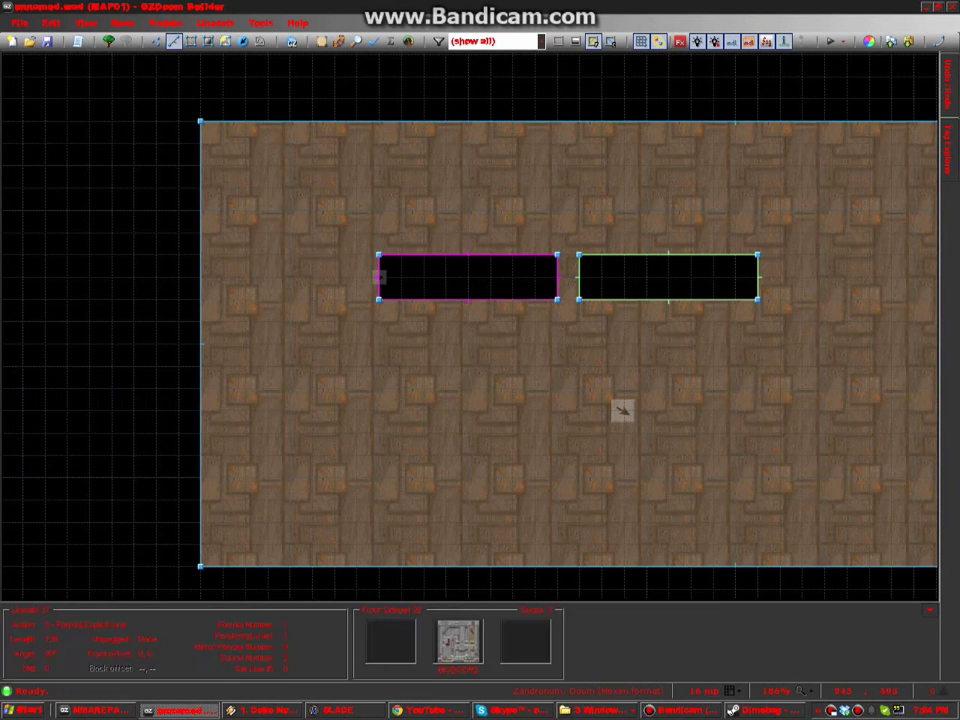
right_click(621, 409)
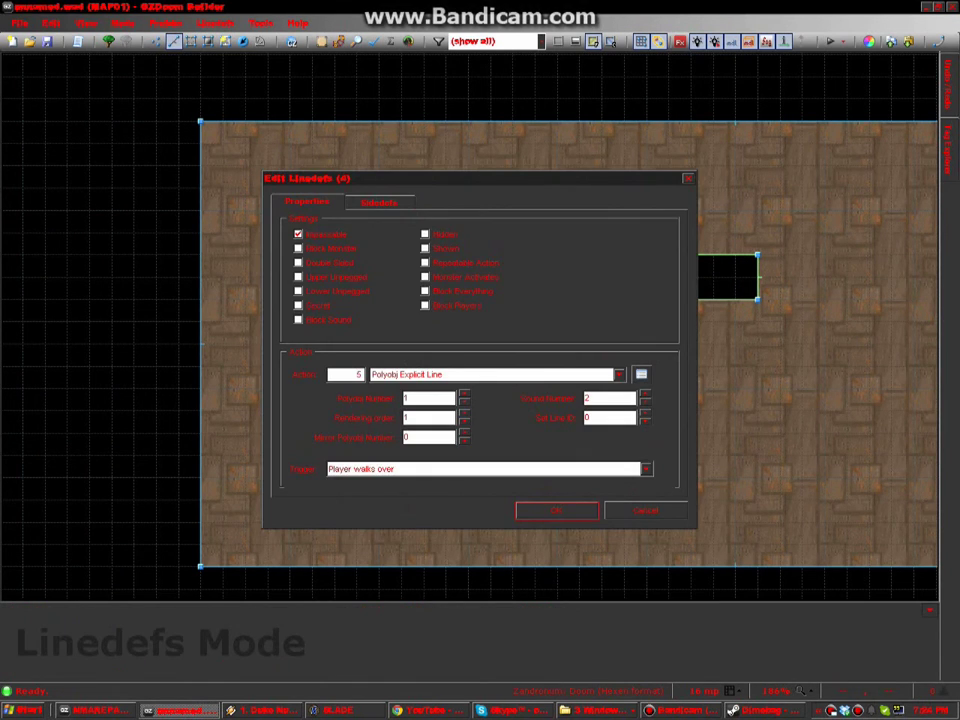
double_click(410, 437)
type("2")
key("Return")
- Give the right door rectangle's four lines Polyobj Number 2 and Mirror Polyobj Number 1
left_click_drag(818, 360, 568, 234)
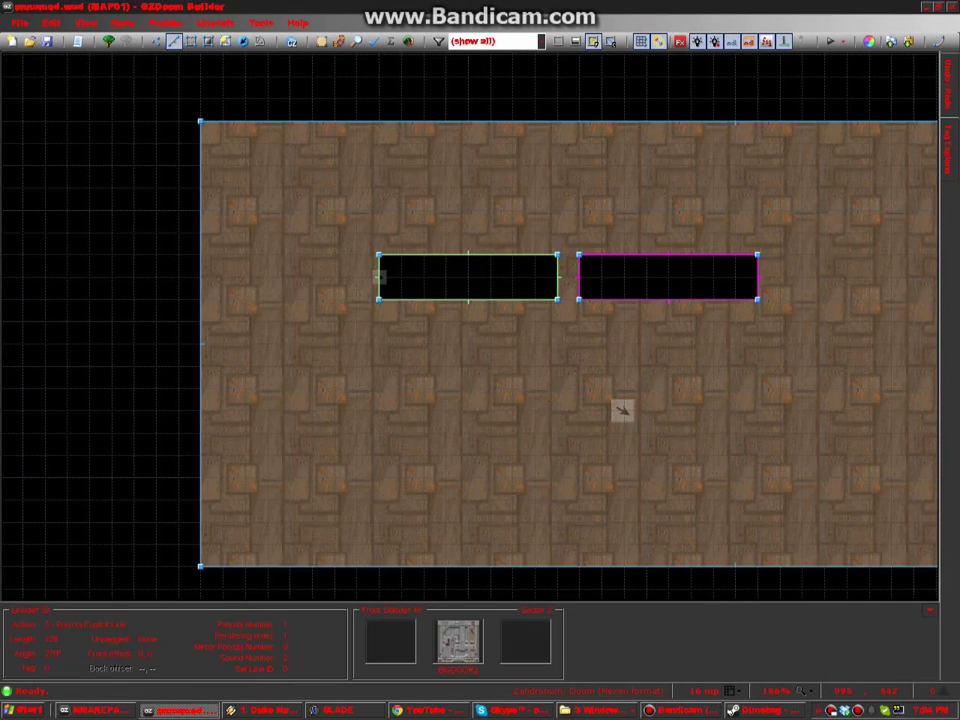
right_click(621, 409)
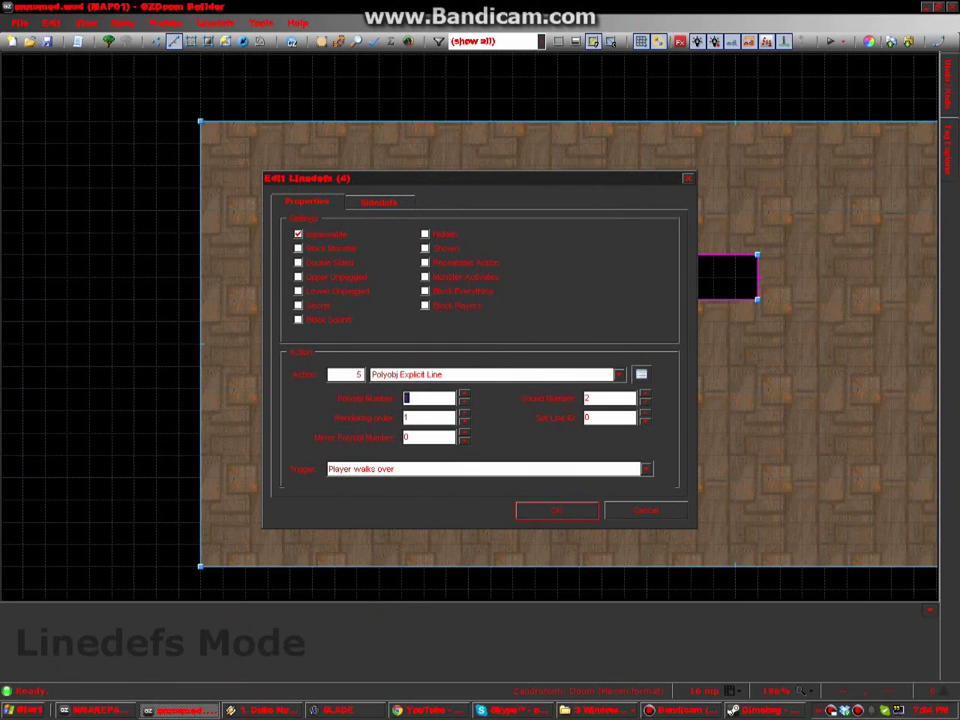
type("2")
double_click(410, 437)
type("1")
key("Return")
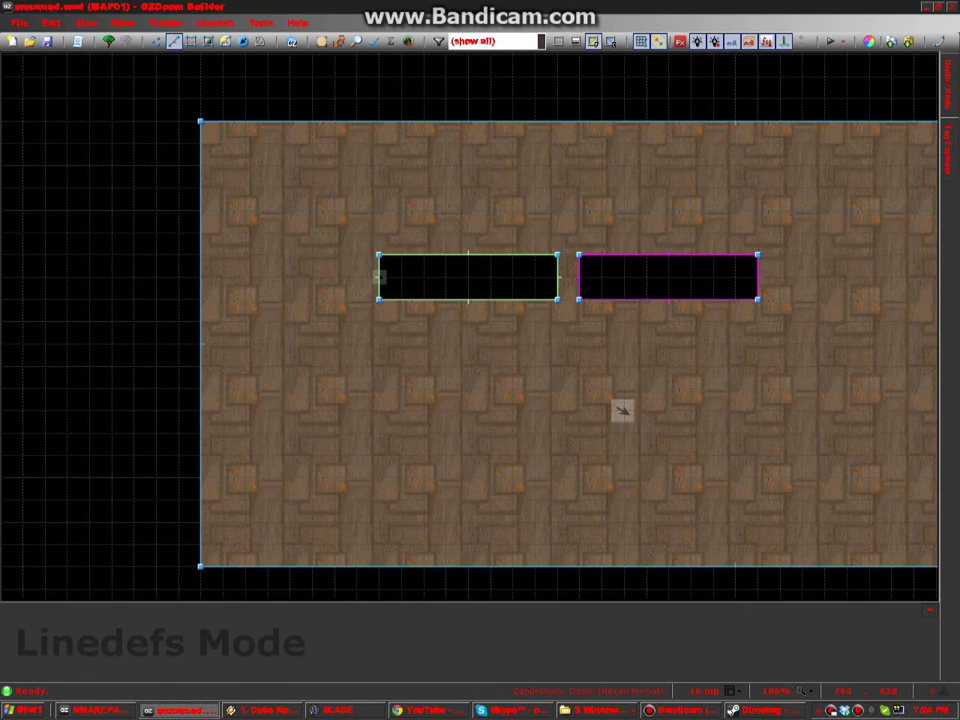
- Paste a copy of the polyobject anchor at the right door rectangle's outer edge (1104, 528) and set its angle to 2
key("t")
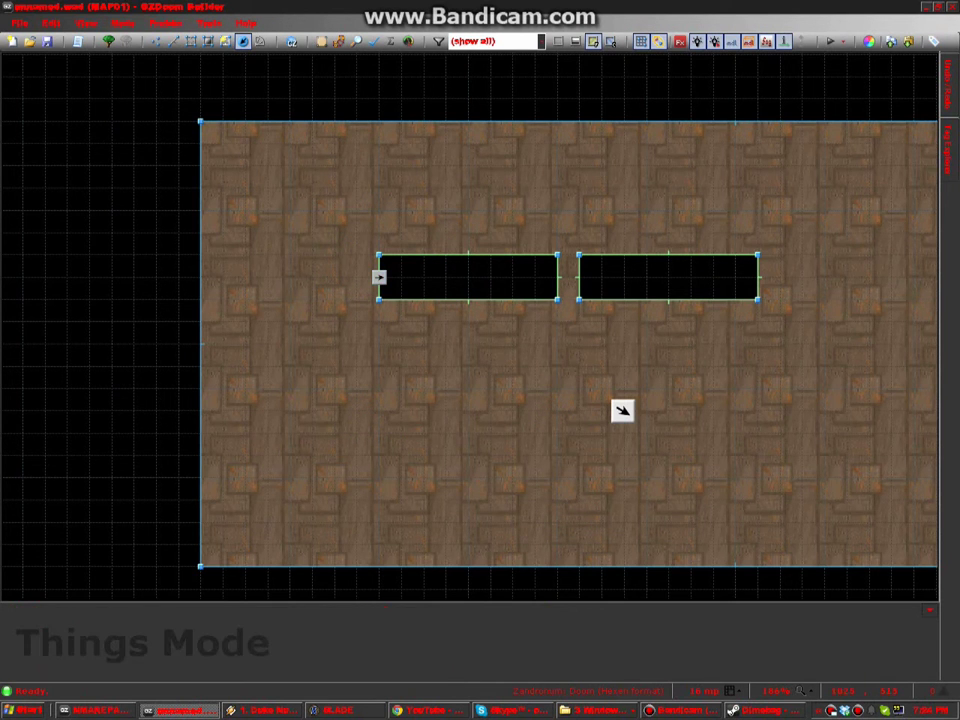
key("ctrl+v")
scroll(762, 290, "up", 2)
key("Escape")
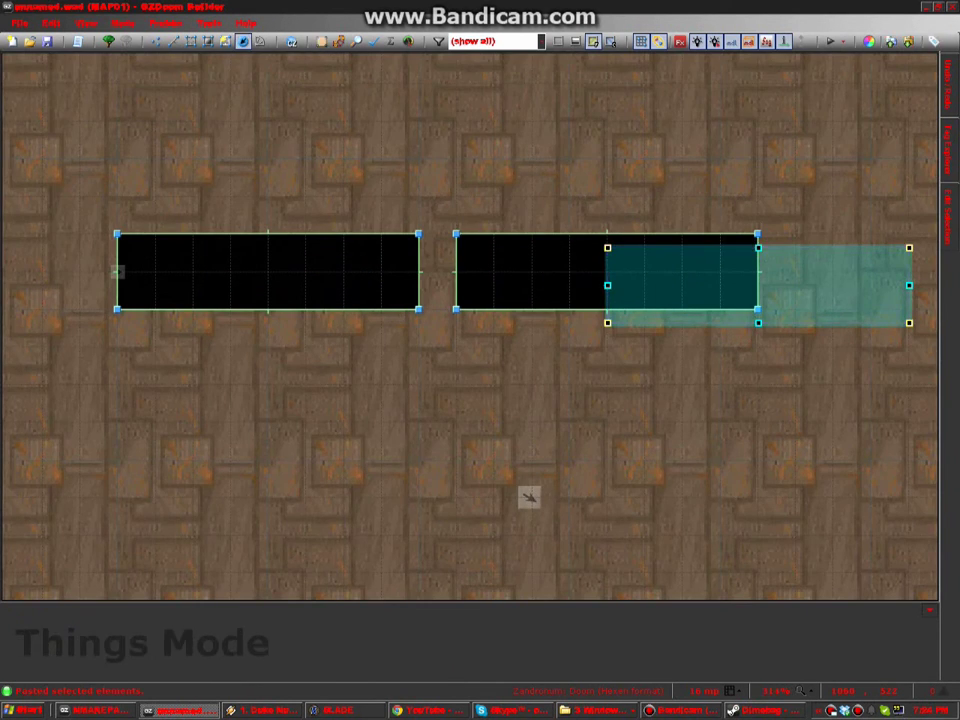
key("ctrl+v")
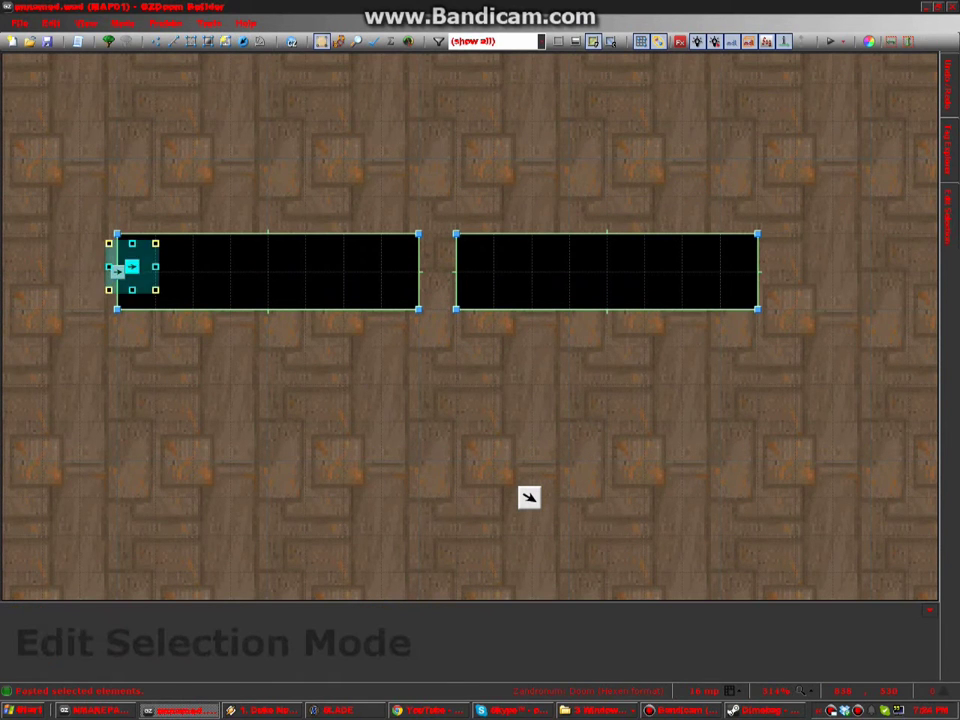
left_click(757, 272)
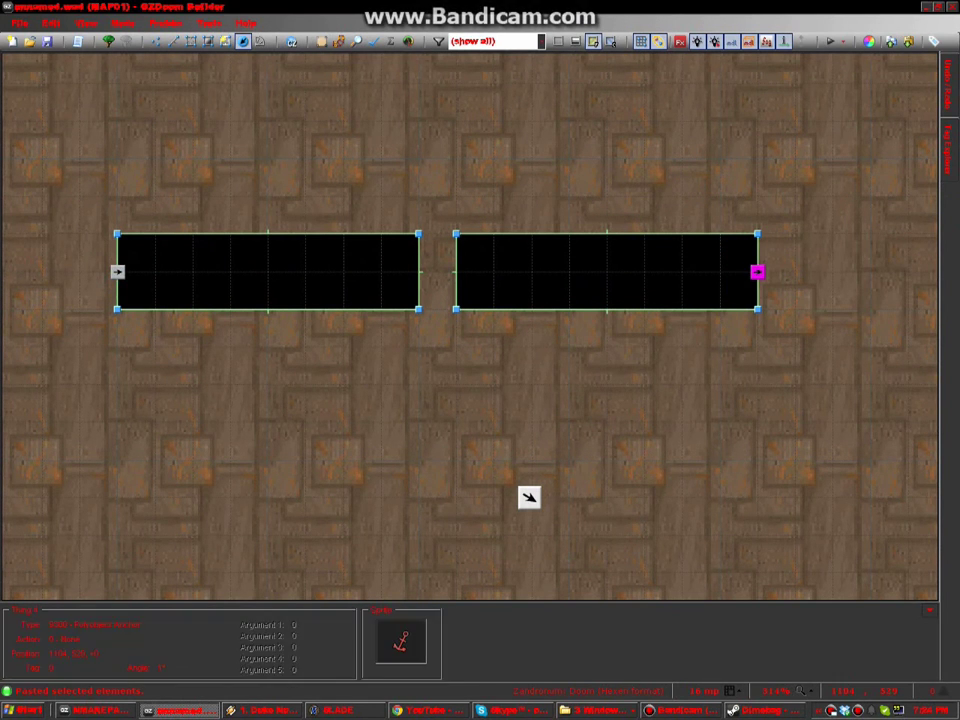
right_click(529, 497)
double_click(679, 414)
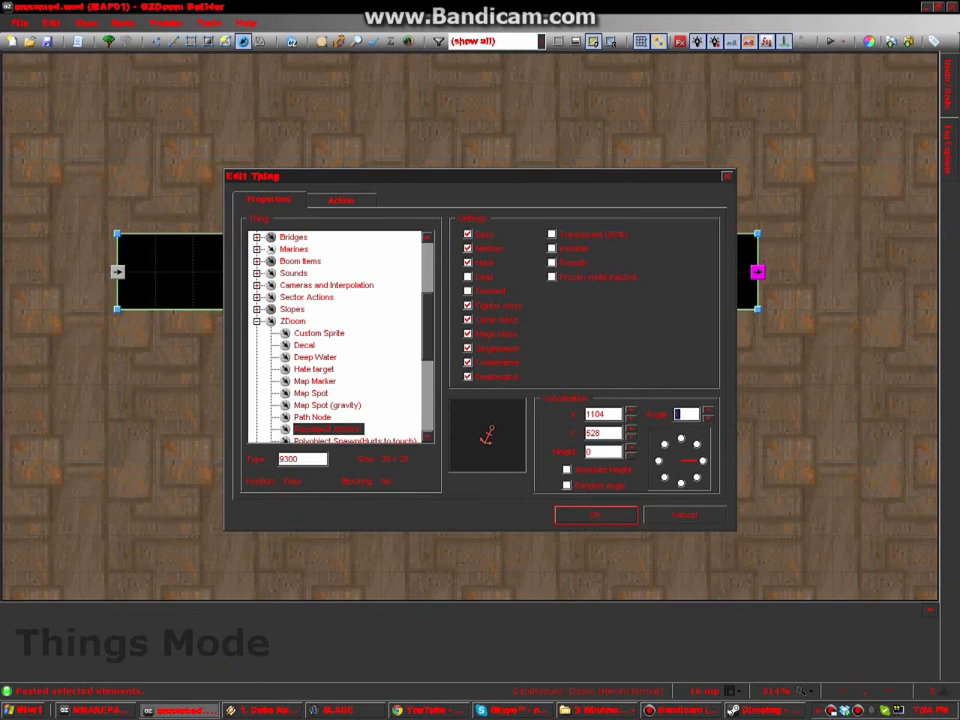
type("2")
key("Return")
- Insert a Polyobject Start Spot with angle 2 at 224, 528 on the doorway's right edge
scroll(686, 404, "down", 8)
scroll(354, 401, "up", 7)
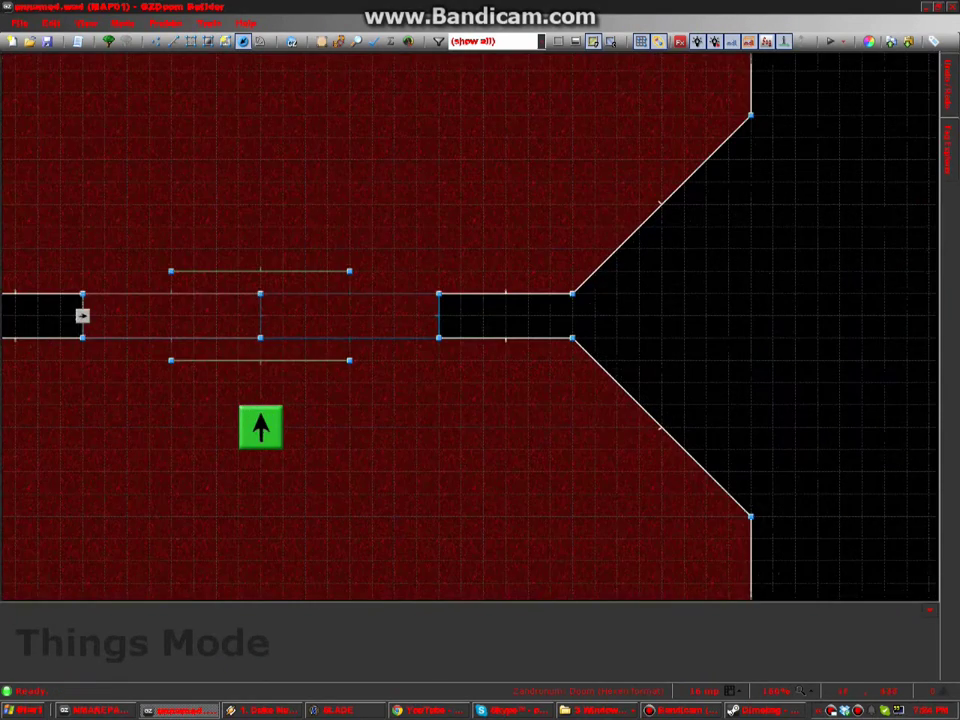
key("Insert")
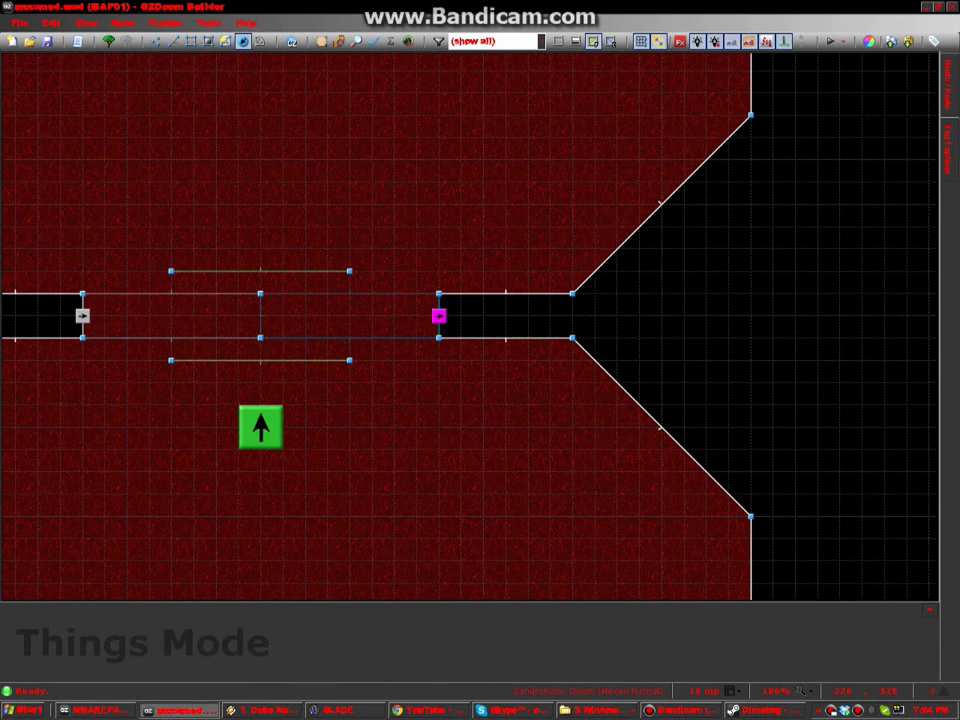
left_click(332, 417)
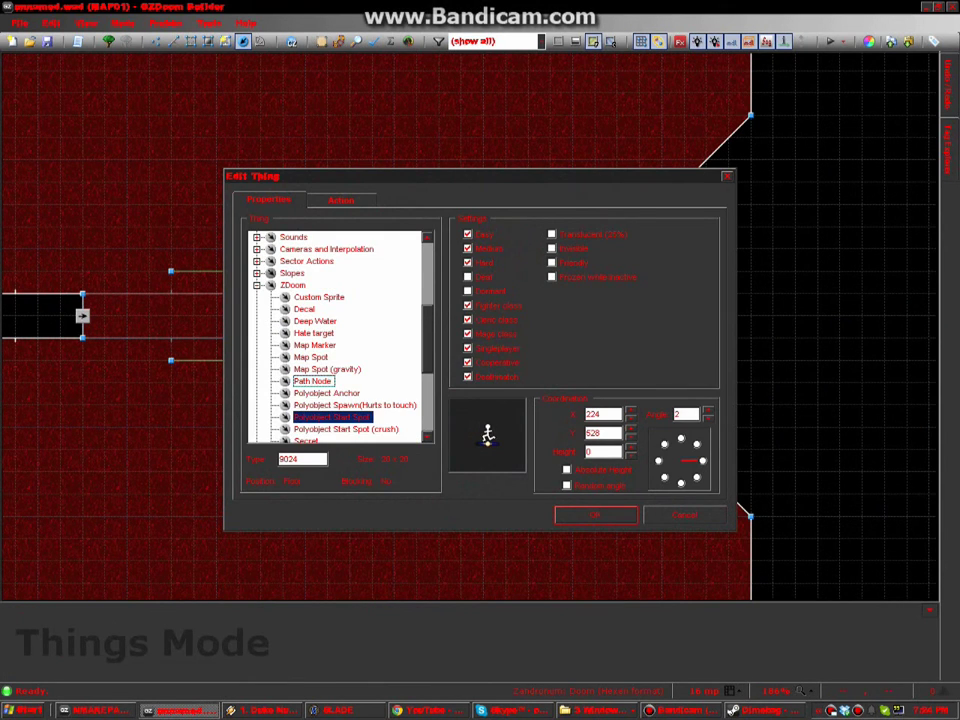
key("Return")
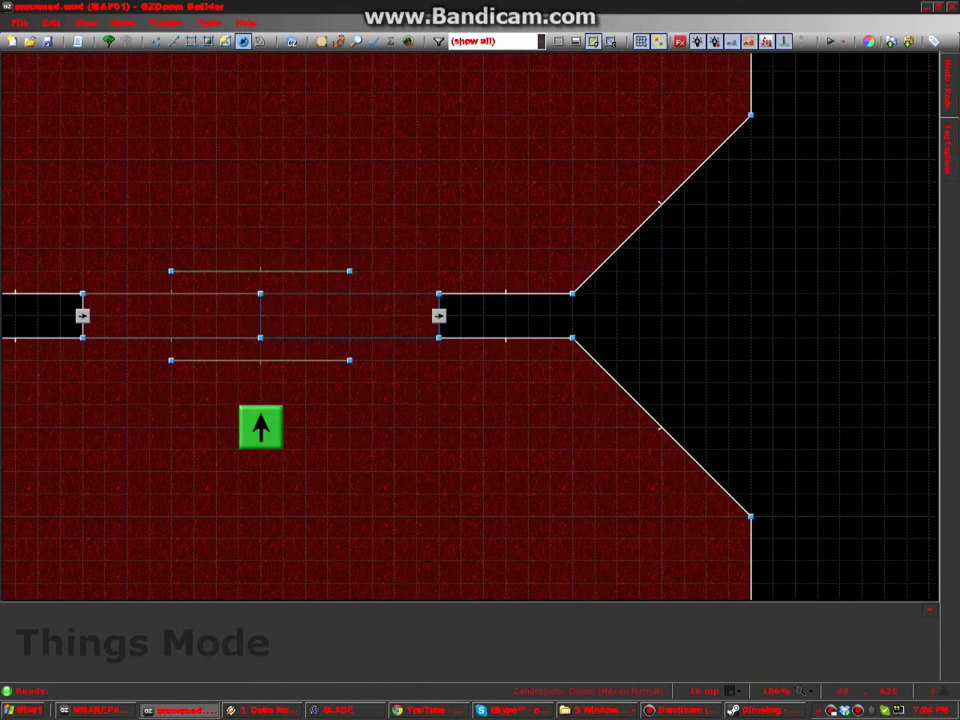
- Add the command Polyobj_RotateRight(2,16,64) to script 1, directly below the RotateLeft command
left_click(78, 41)
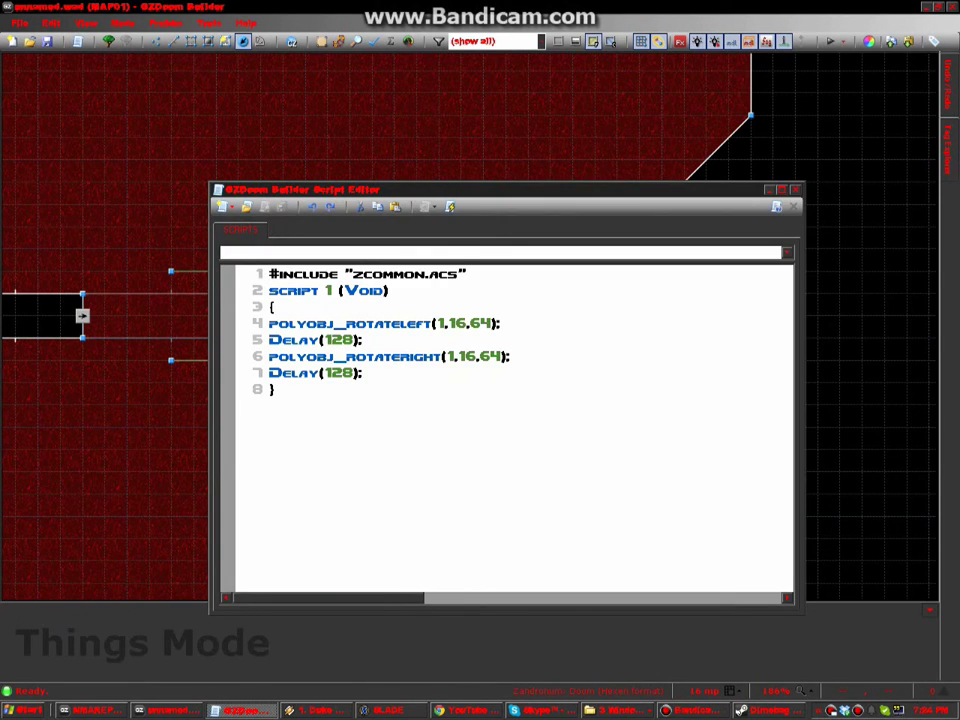
left_click_drag(500, 323, 268, 323)
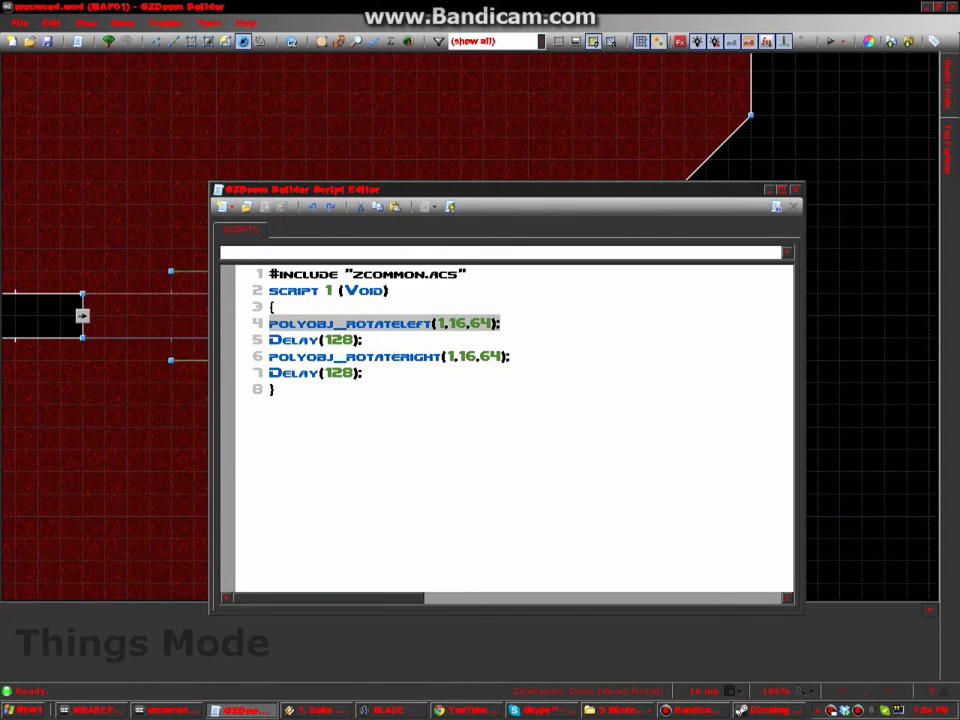
key("ctrl+c")
key("End")
key("Return")
key("ctrl+v")
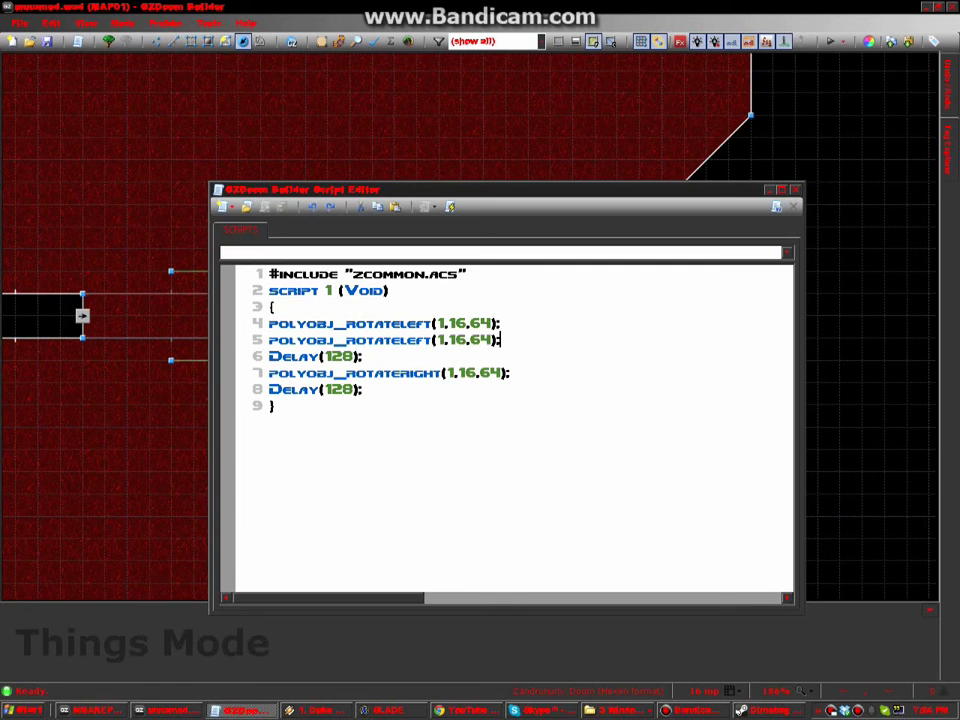
left_click_drag(400, 340, 424, 340)
type("Right")
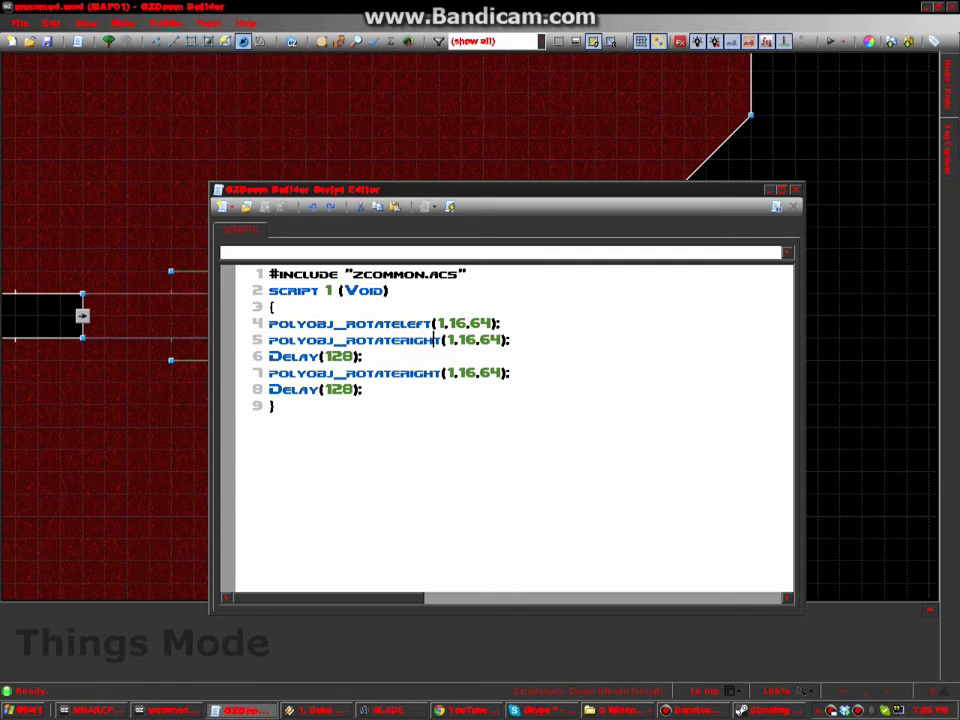
left_click(455, 340)
left_click(452, 340)
key("BackSpace")
type("2")
- Add Polyobj_RotateRight(2,16,64) to script 1 below the RotateRight command for polyobject 1, and compile the script
left_click_drag(510, 373, 270, 373)
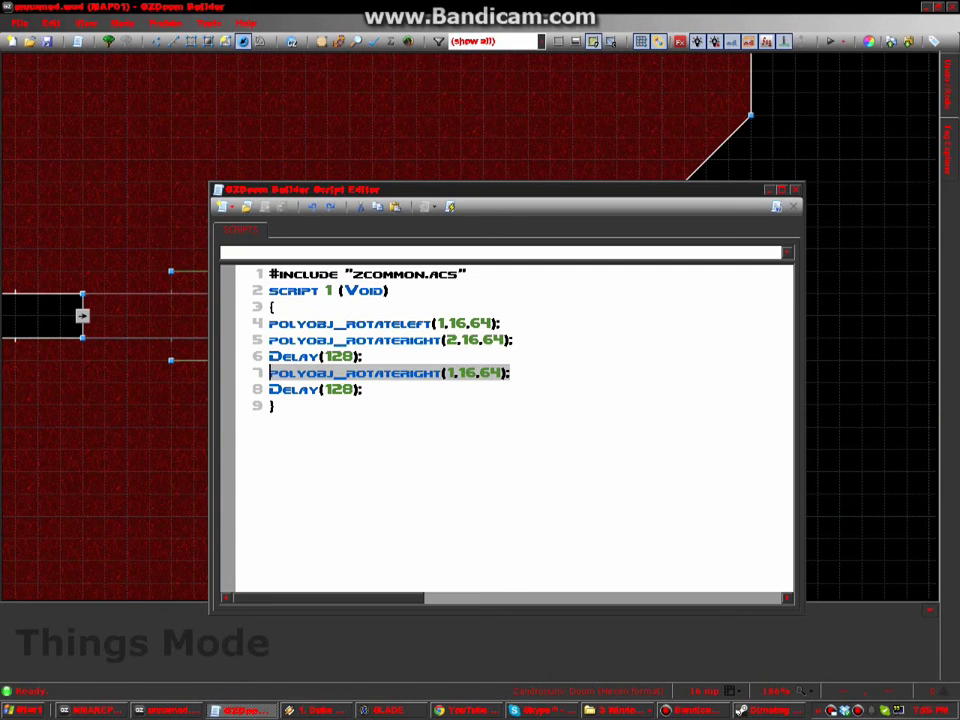
left_click(270, 389)
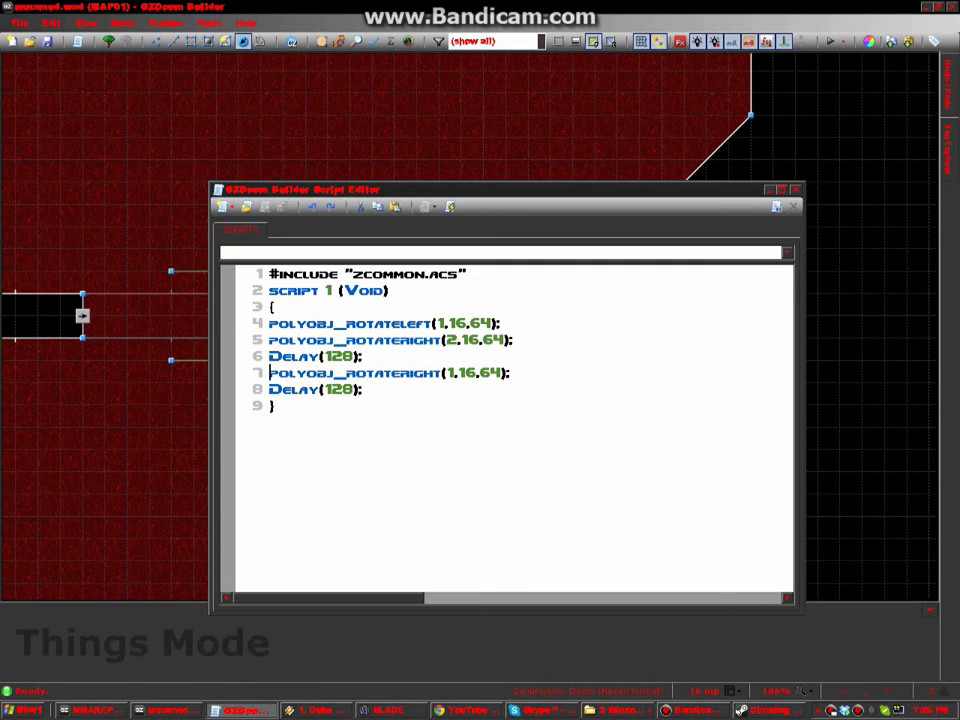
key("Return")
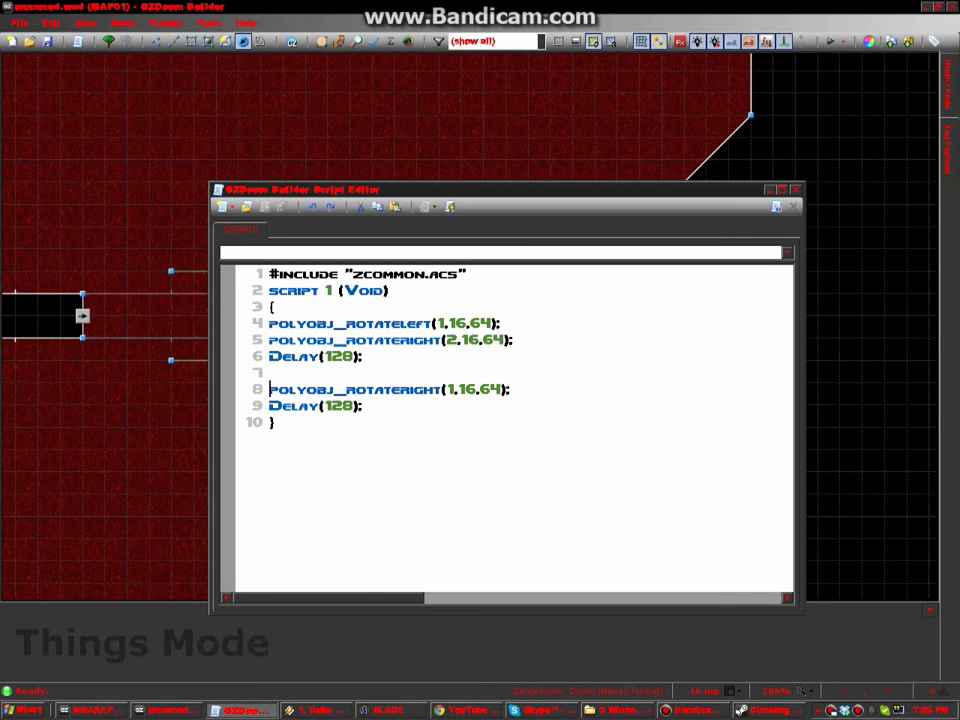
key("ctrl+v")
left_click(452, 389)
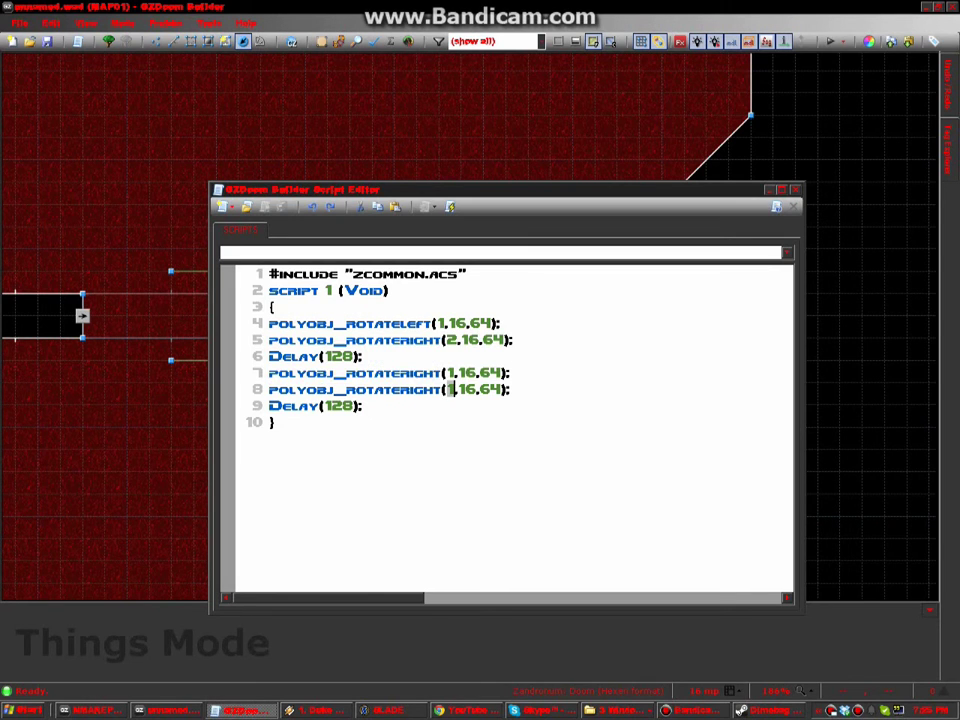
key("BackSpace")
type("2")
left_click(514, 389)
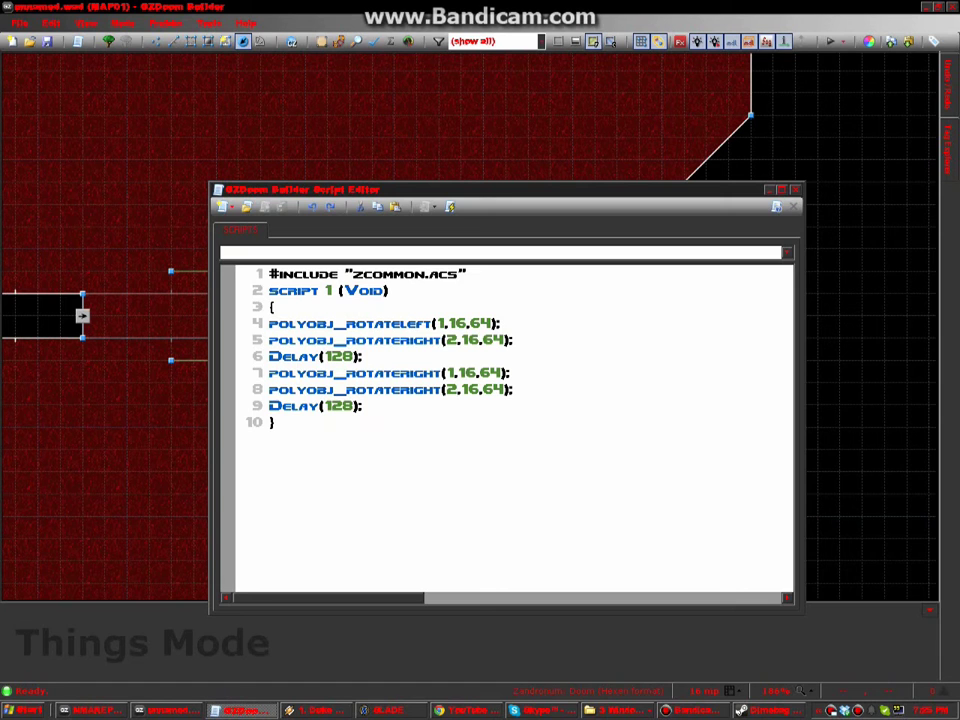
left_click(450, 206)
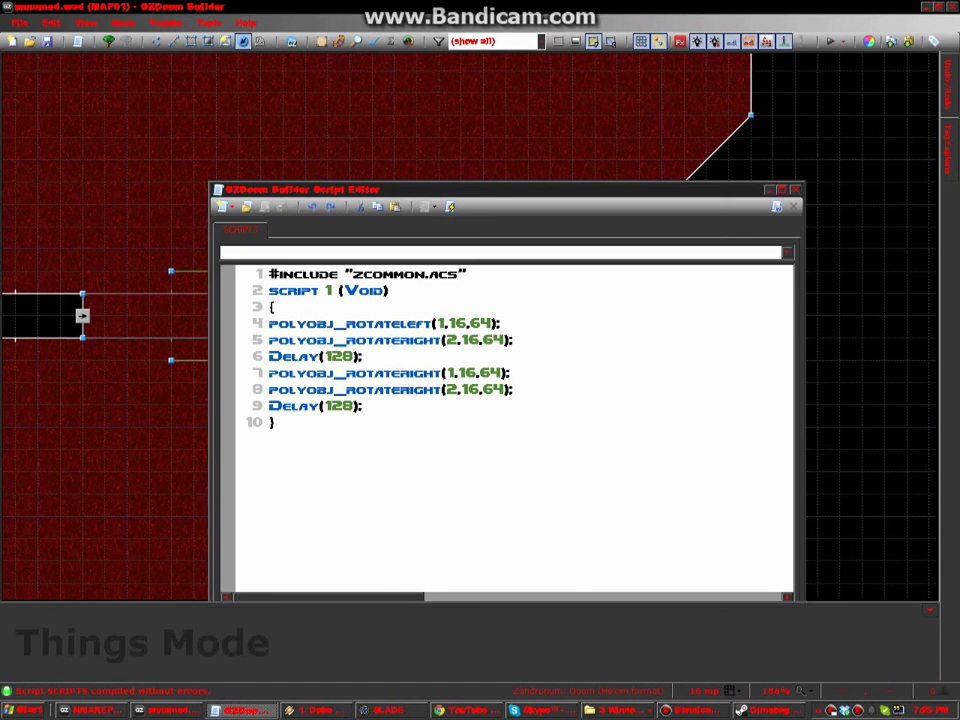
left_click(795, 189)
- Check the shared Polyobj Explicit Line properties of all lines in both door rectangles
left_click(174, 41)
scroll(228, 138, "down", 1)
scroll(231, 134, "down", 4)
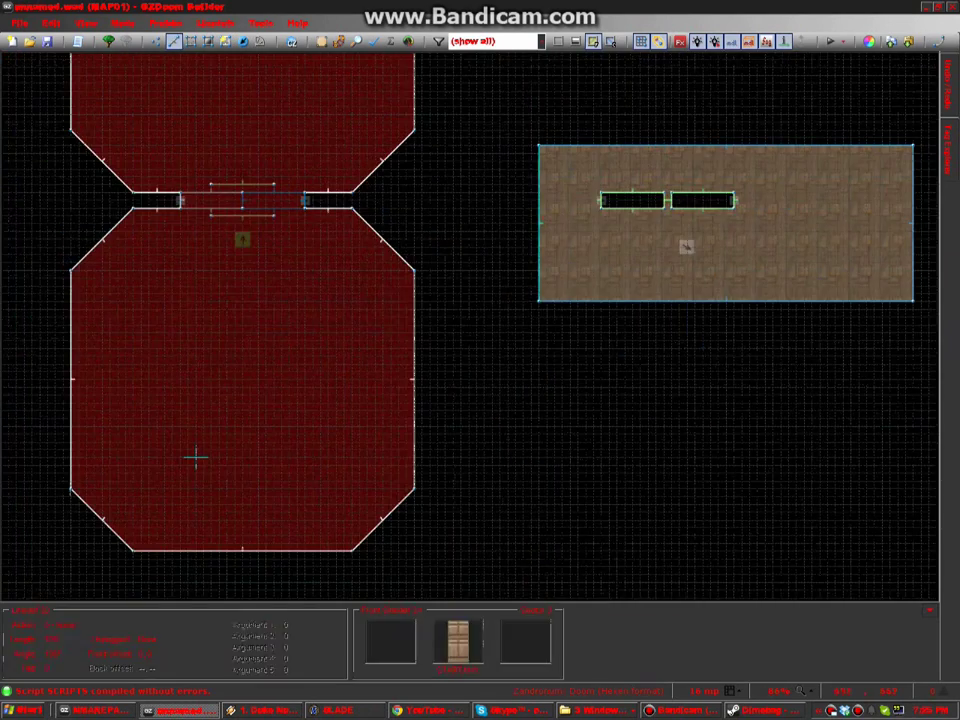
scroll(726, 207, "up", 3)
left_click_drag(471, 154, 784, 326)
right_click(693, 180)
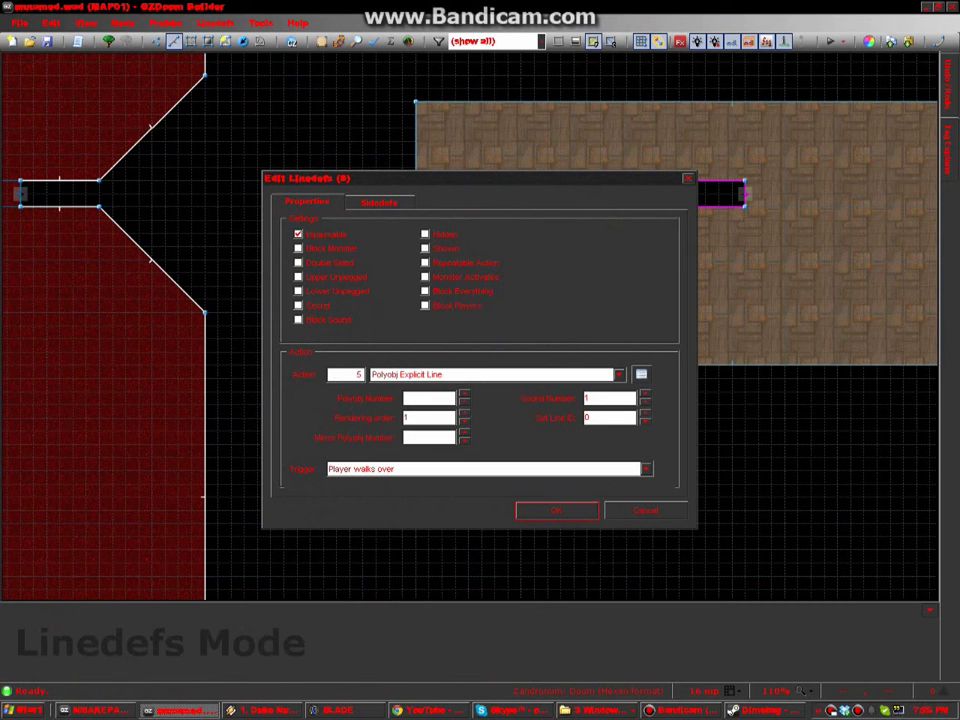
left_click(574, 510)
key("c")
scroll(600, 488, "down", 5)
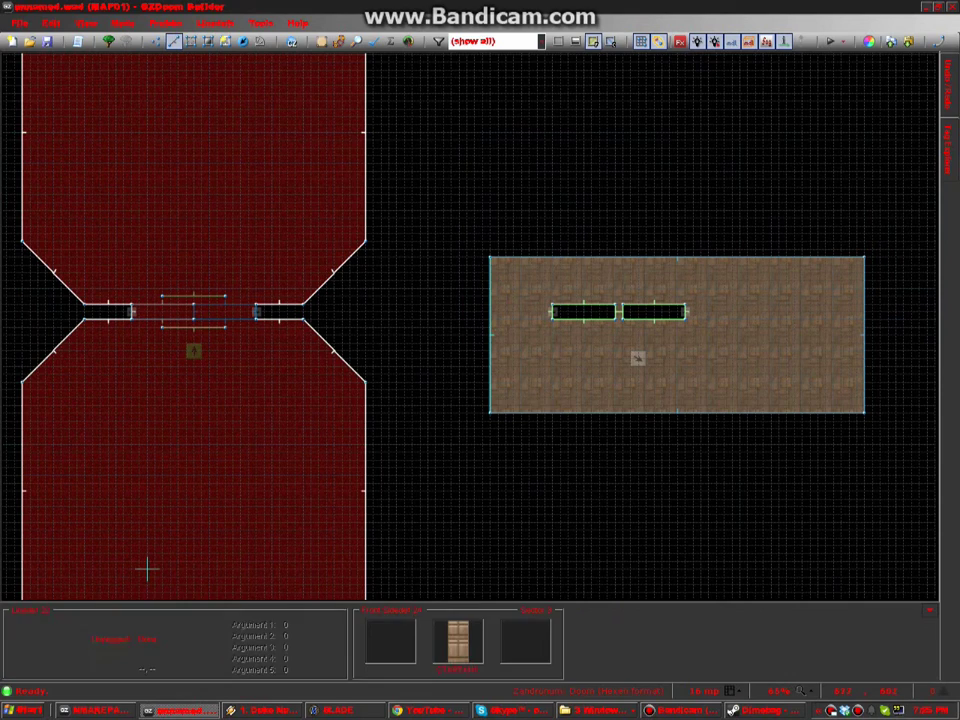
- Test-play the map, activate the double doors and back away to watch how they swing open and close
key("F9")
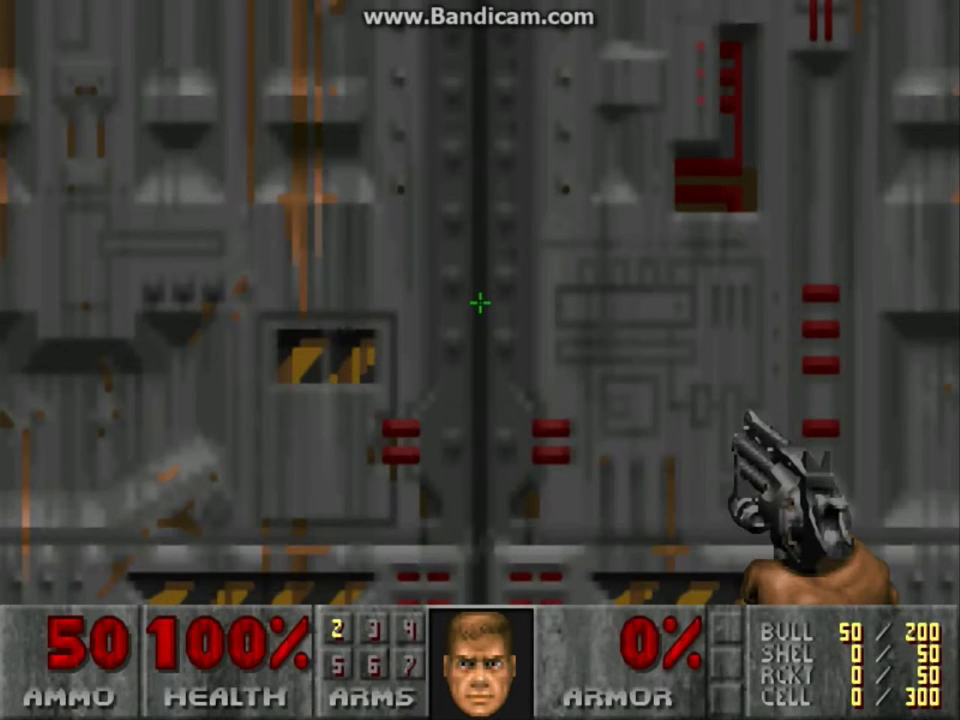
key("space")
key("s")
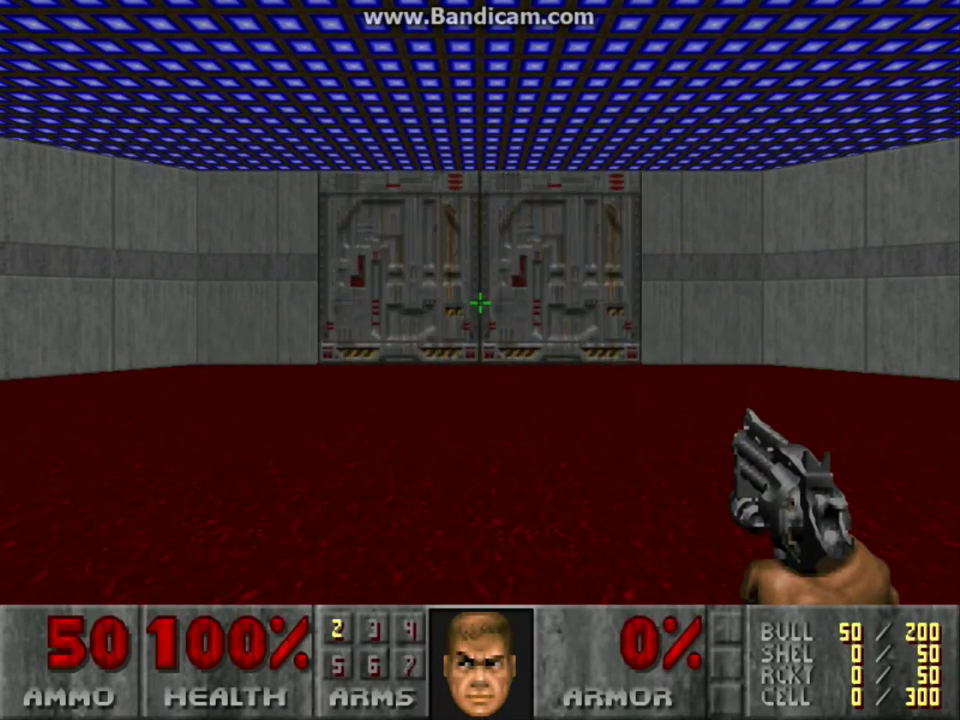
key("Up")
key("Down")
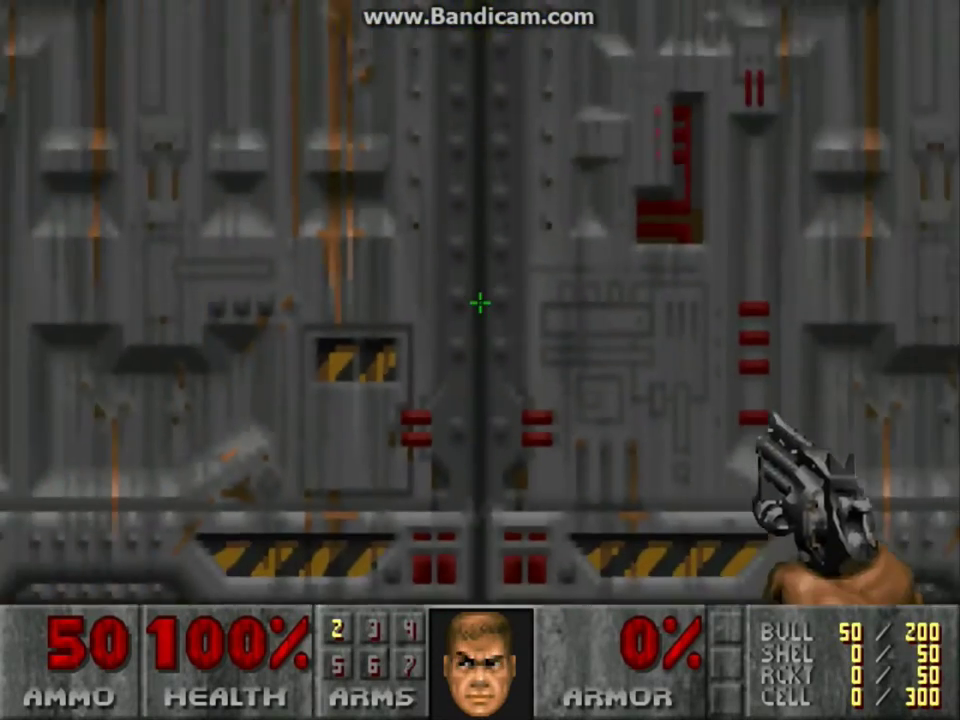
key("Down")
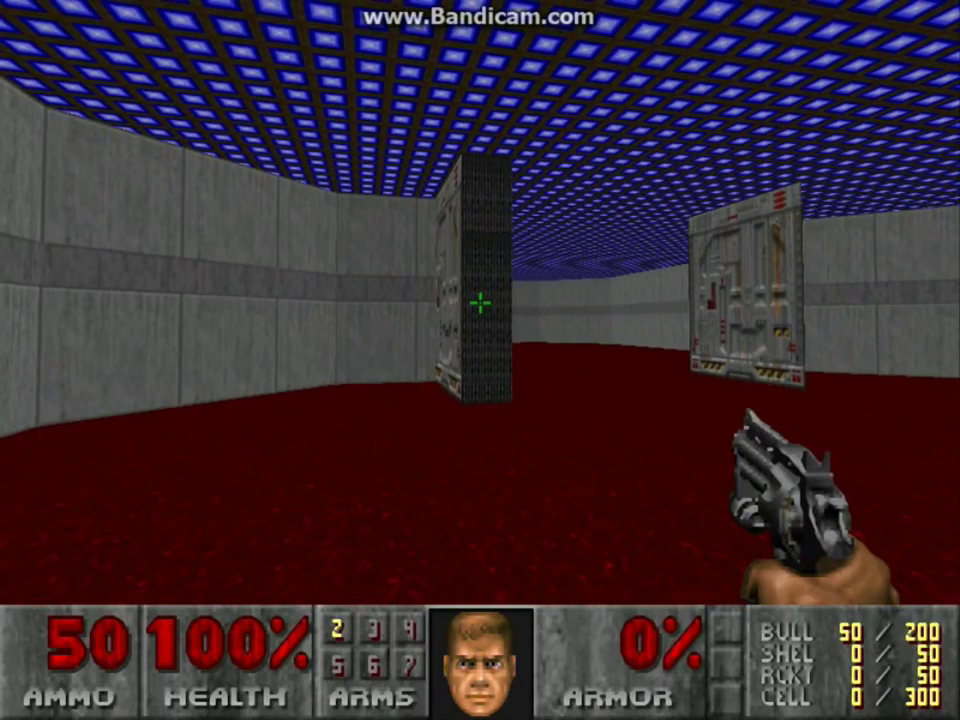
key("alt+Left")
key("Down")
key("alt+Left")
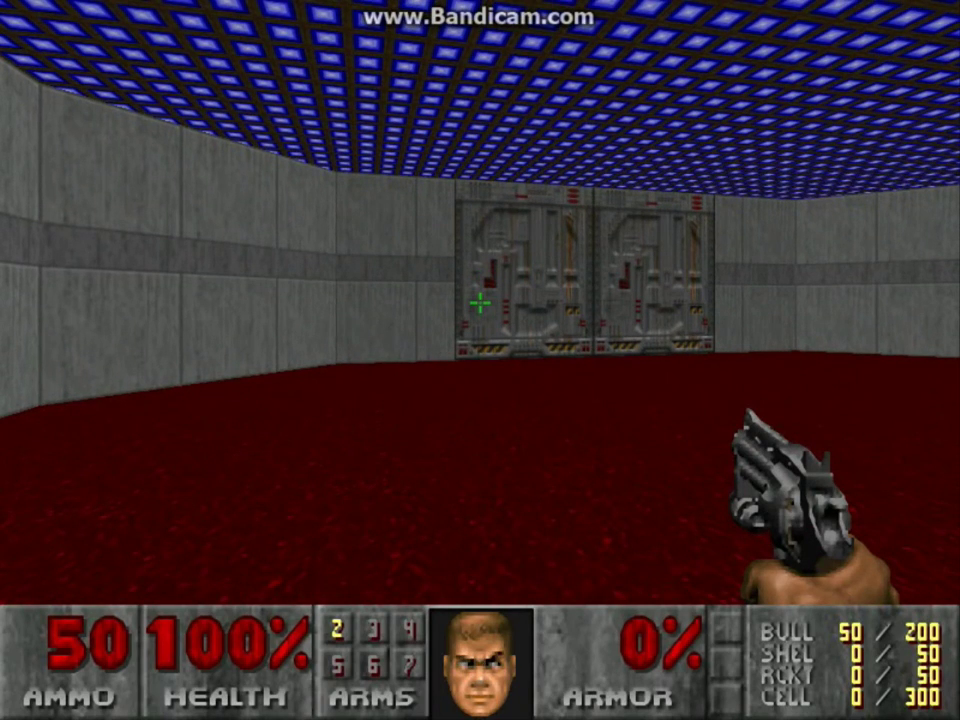
- Open the double doors a second time to inspect their rotation, and return from the test run to Linedefs mode
key("Right")
key("Right")
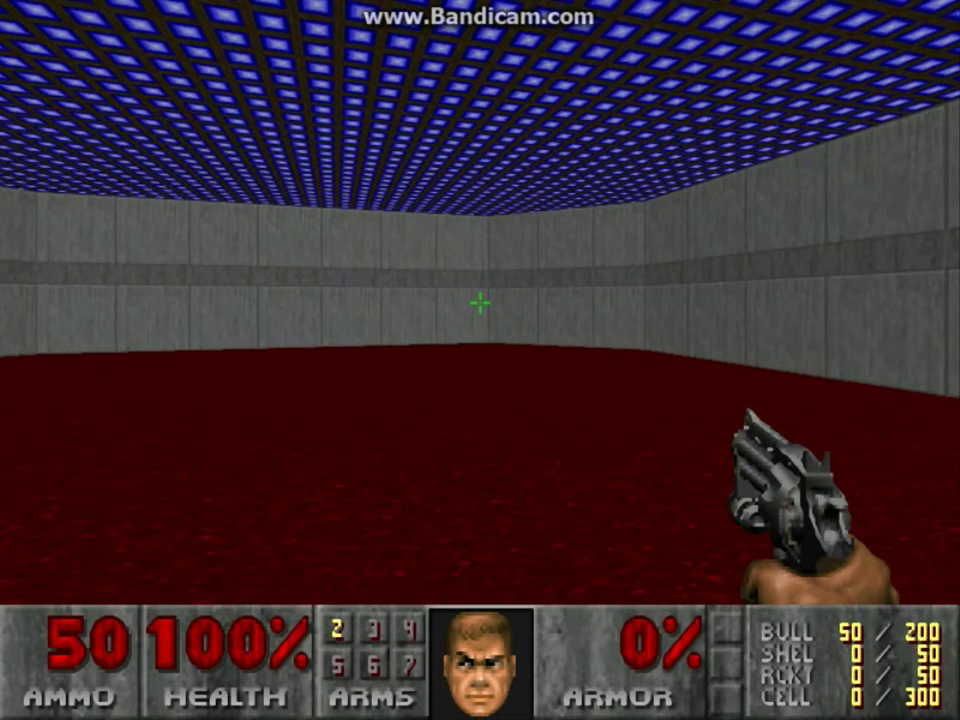
key("Left")
key("Up")
key("Up")
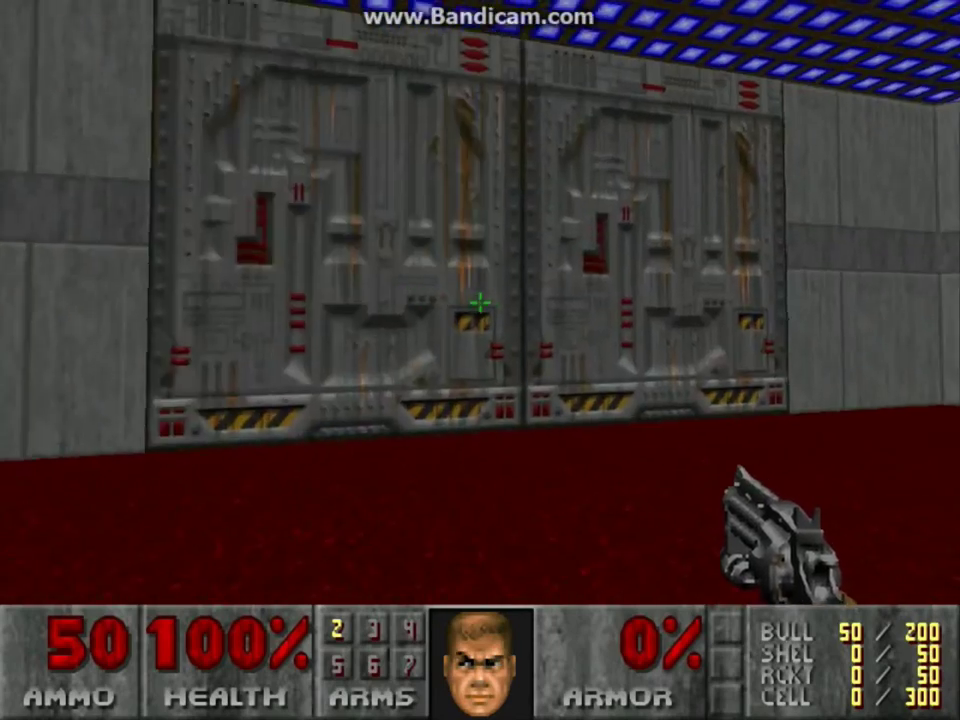
key("Right")
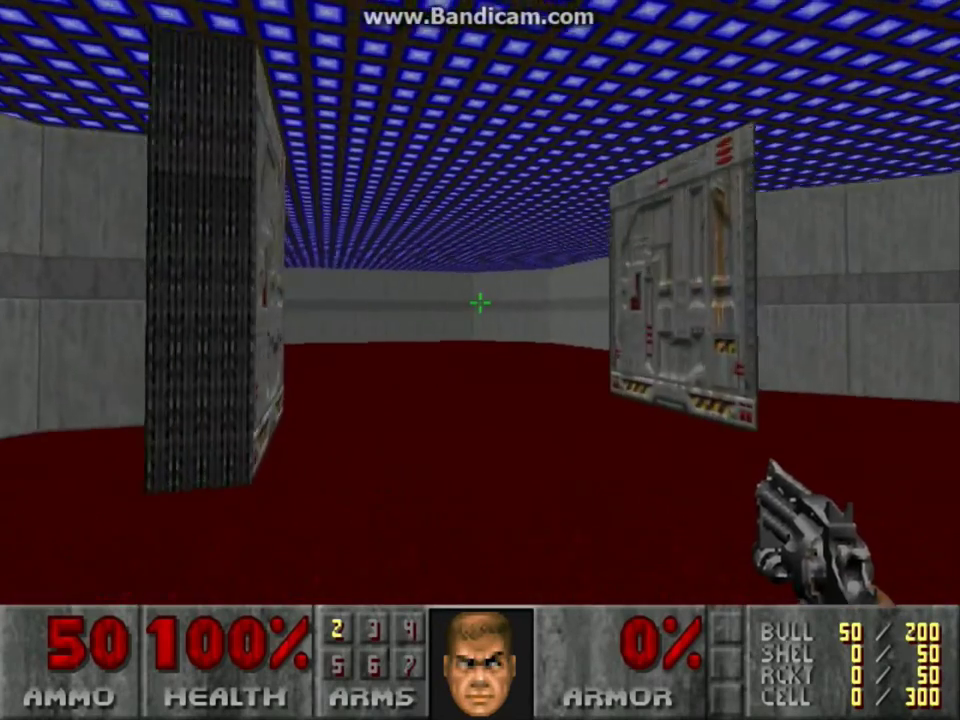
key("Right")
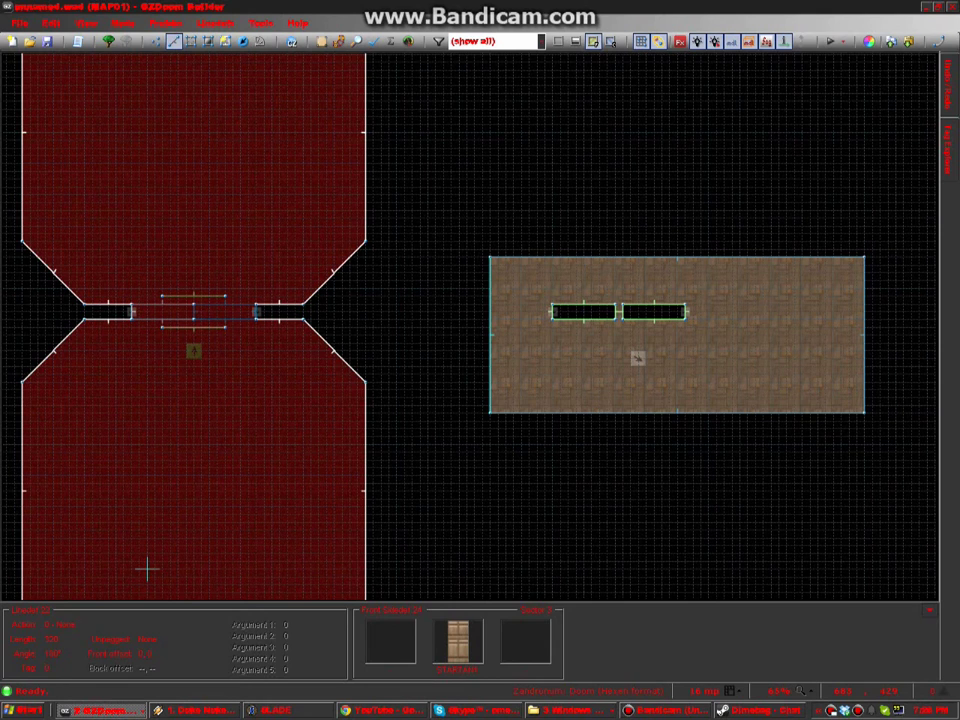
key("l")
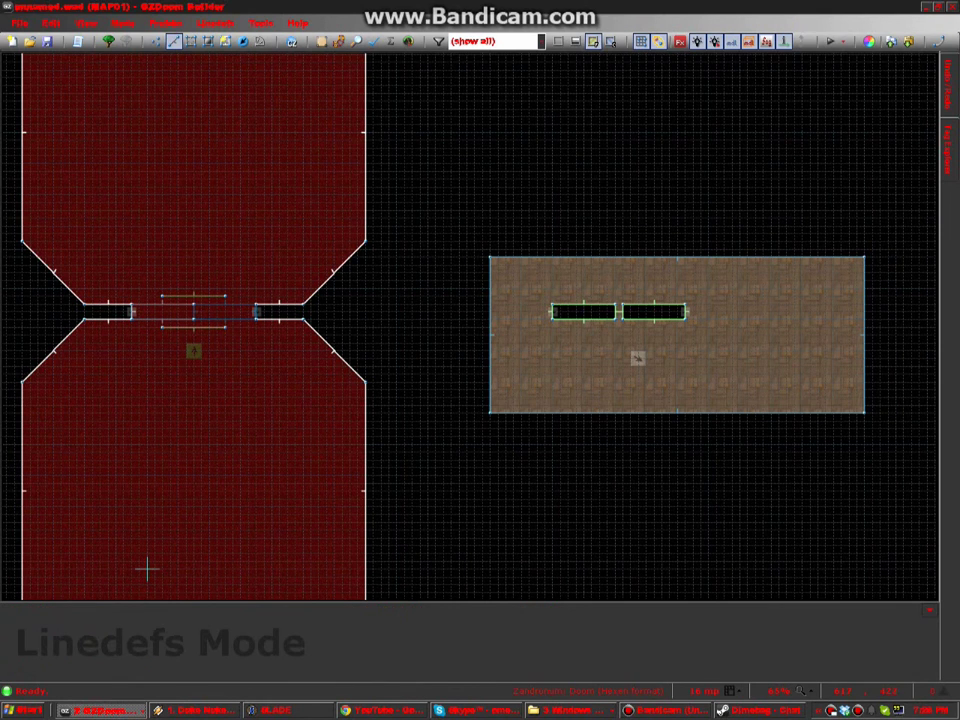